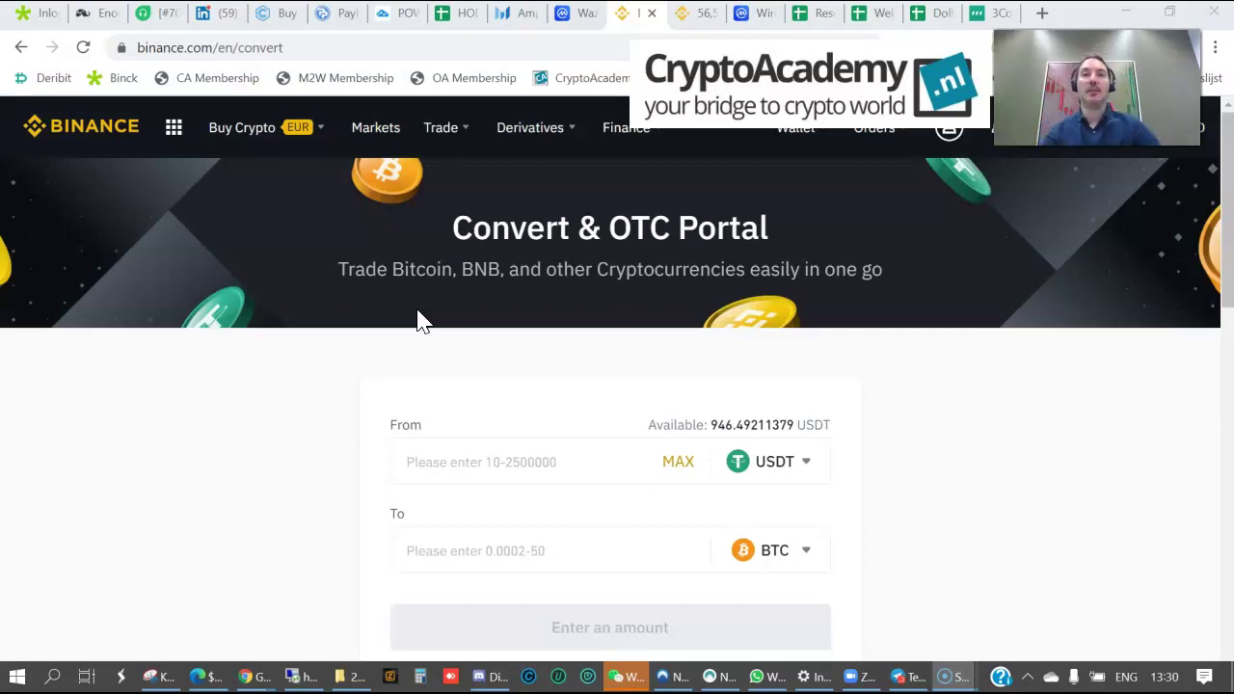
click(682, 24)
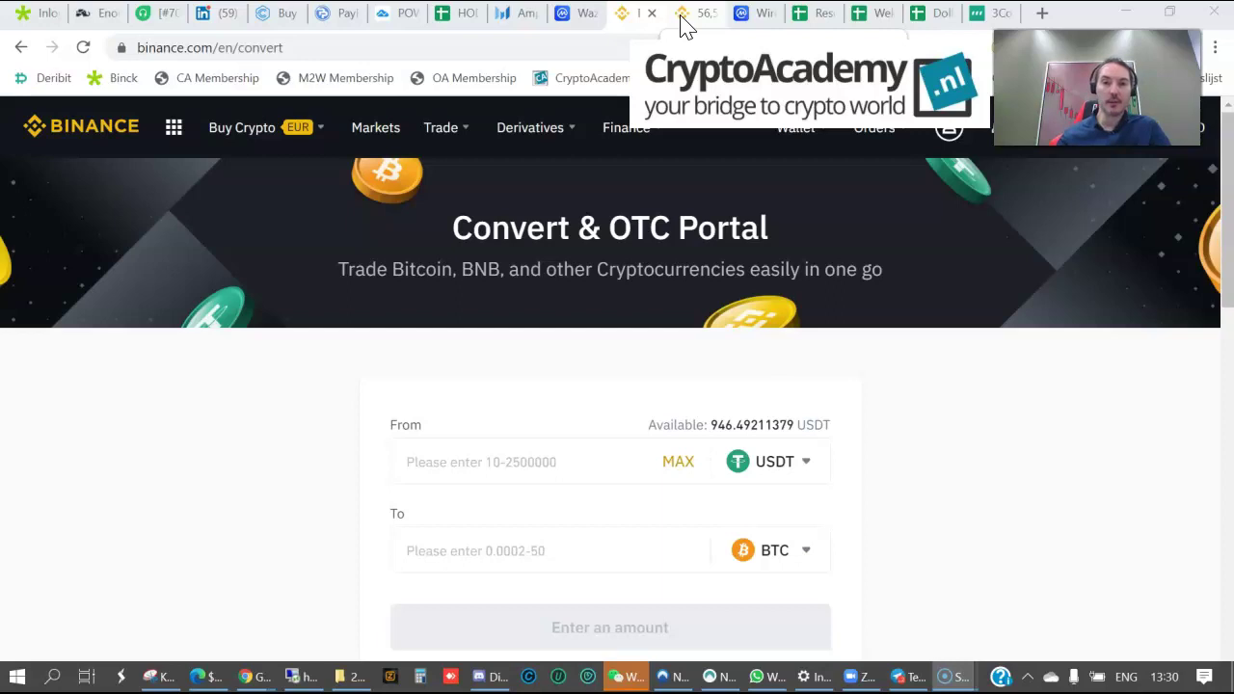
click(563, 453)
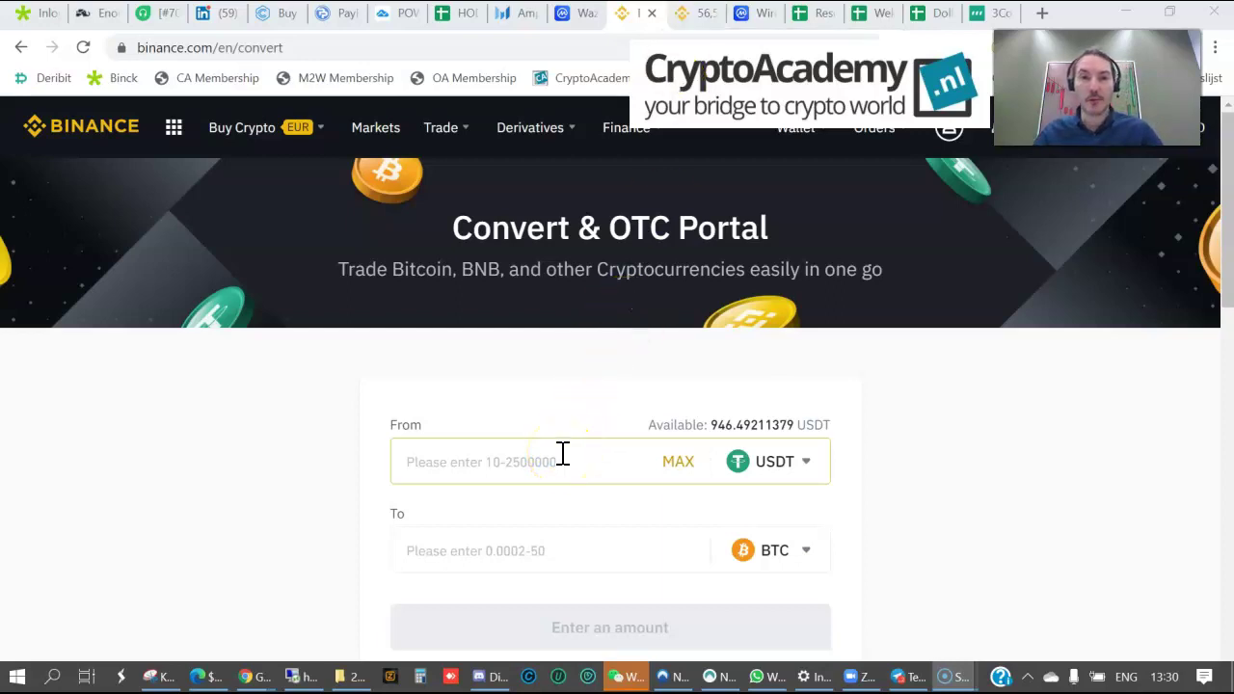
click(439, 135)
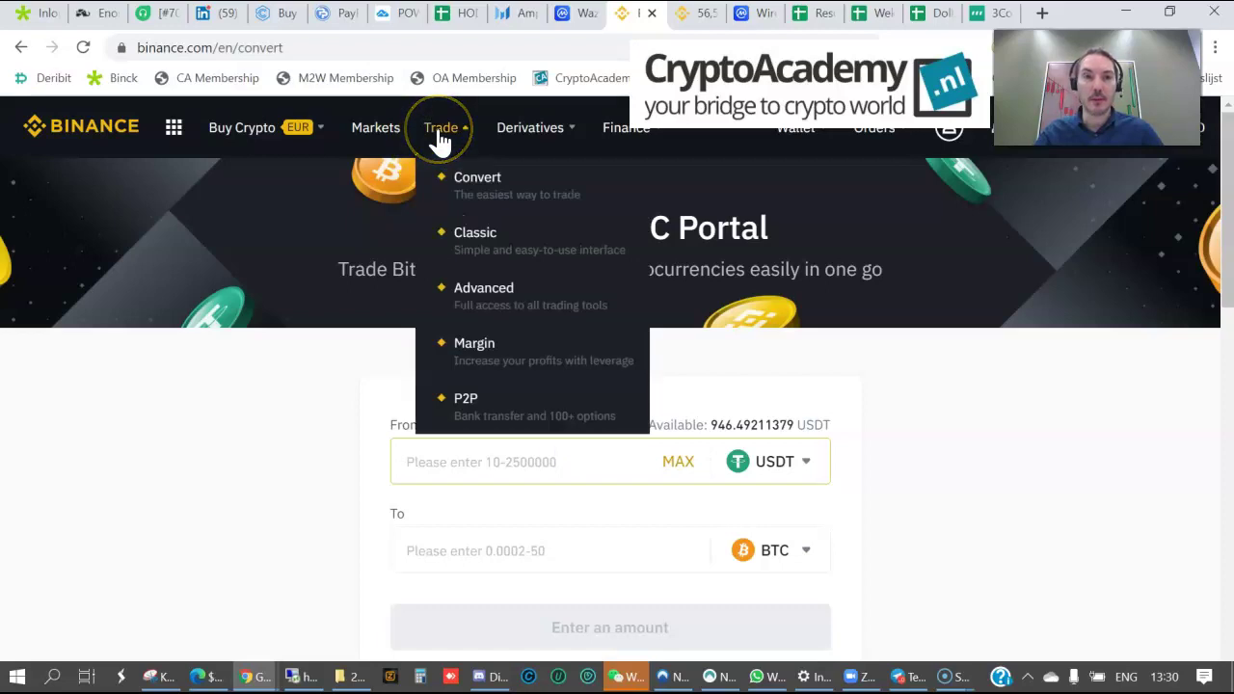
click(473, 204)
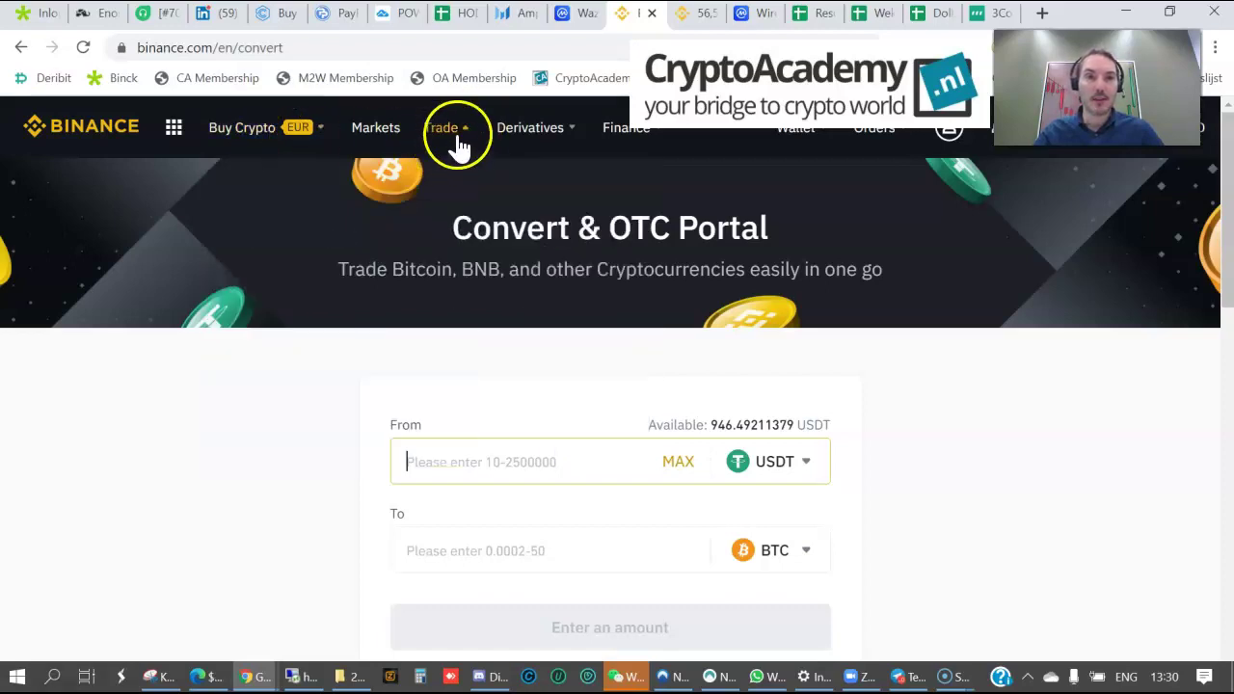
click(427, 145)
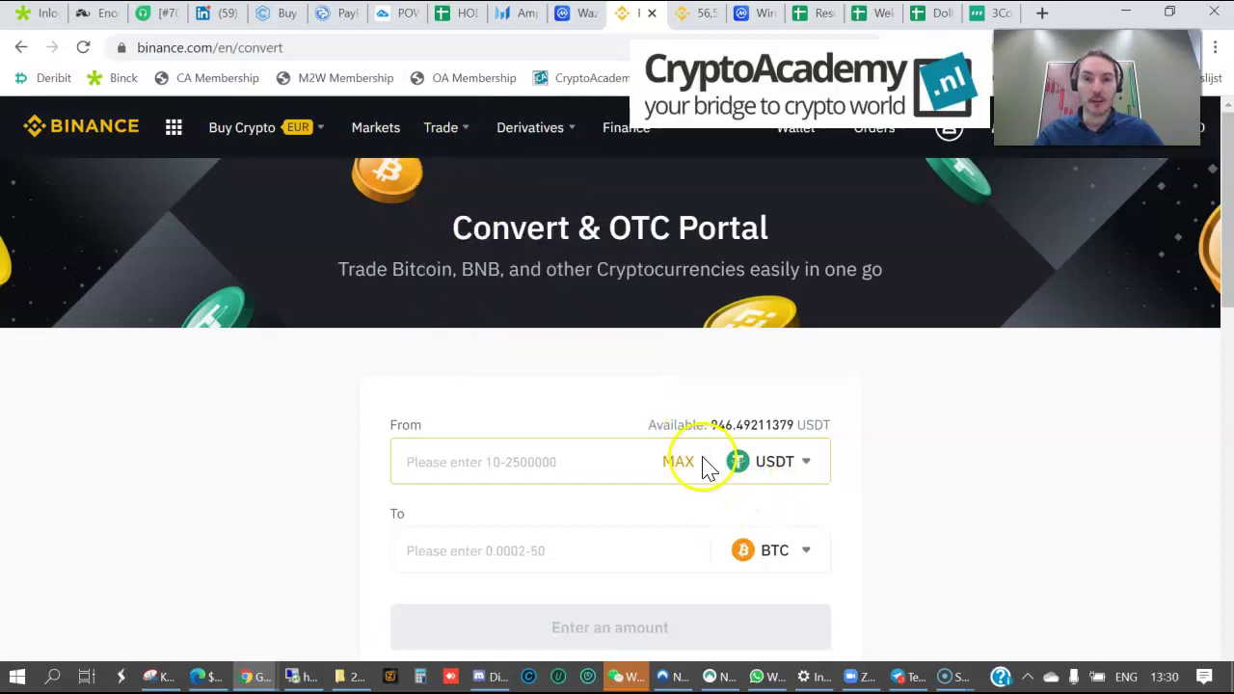
- Choose EUR as the currency to convert from, enter an amount of 200, and preview the conversion to BTC
click(774, 473)
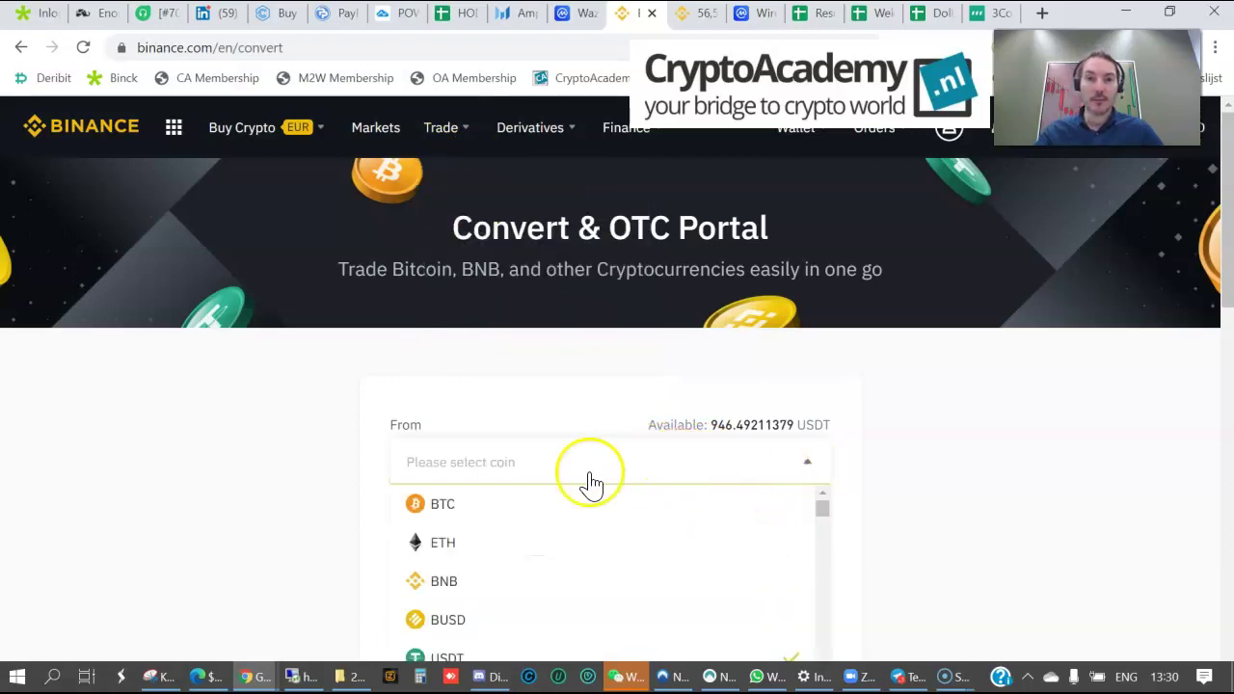
text(eur)
click(540, 504)
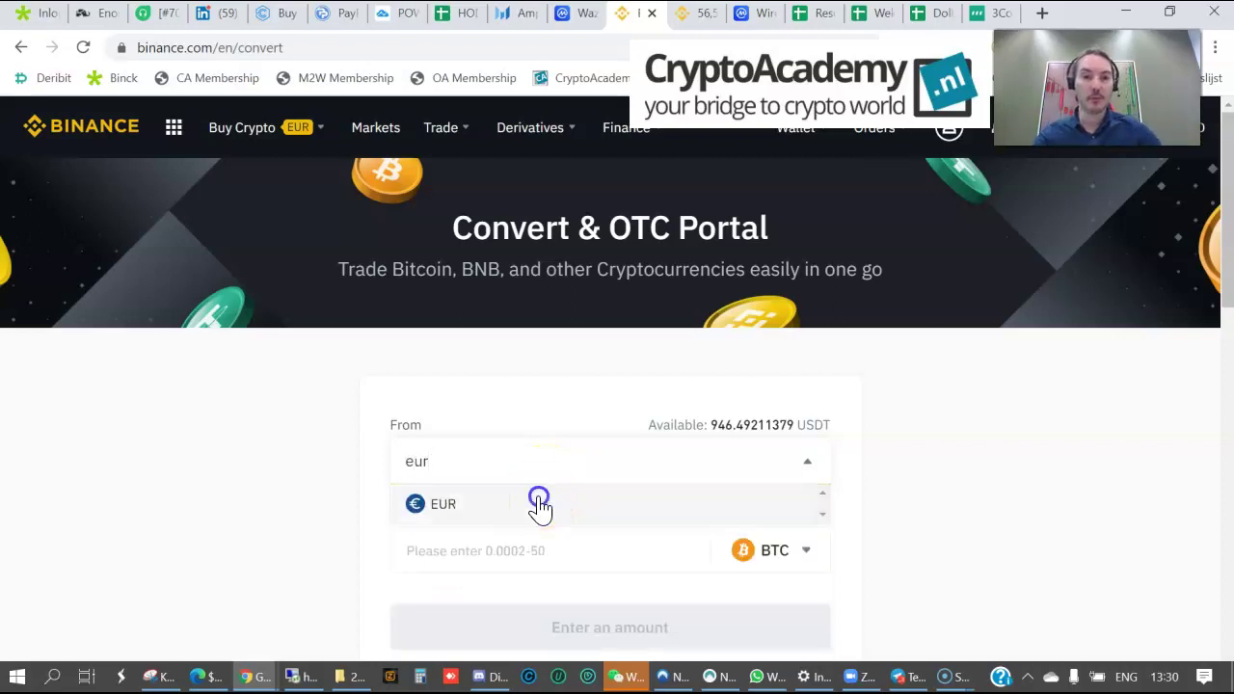
click(522, 464)
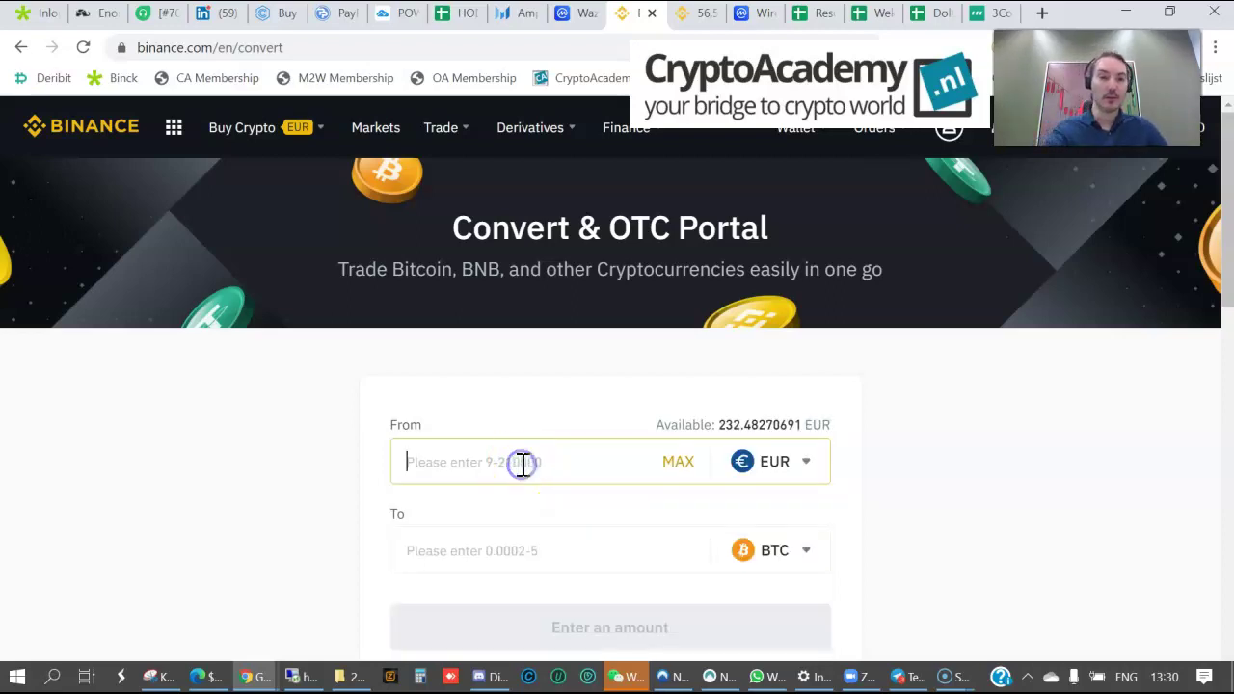
text(200)
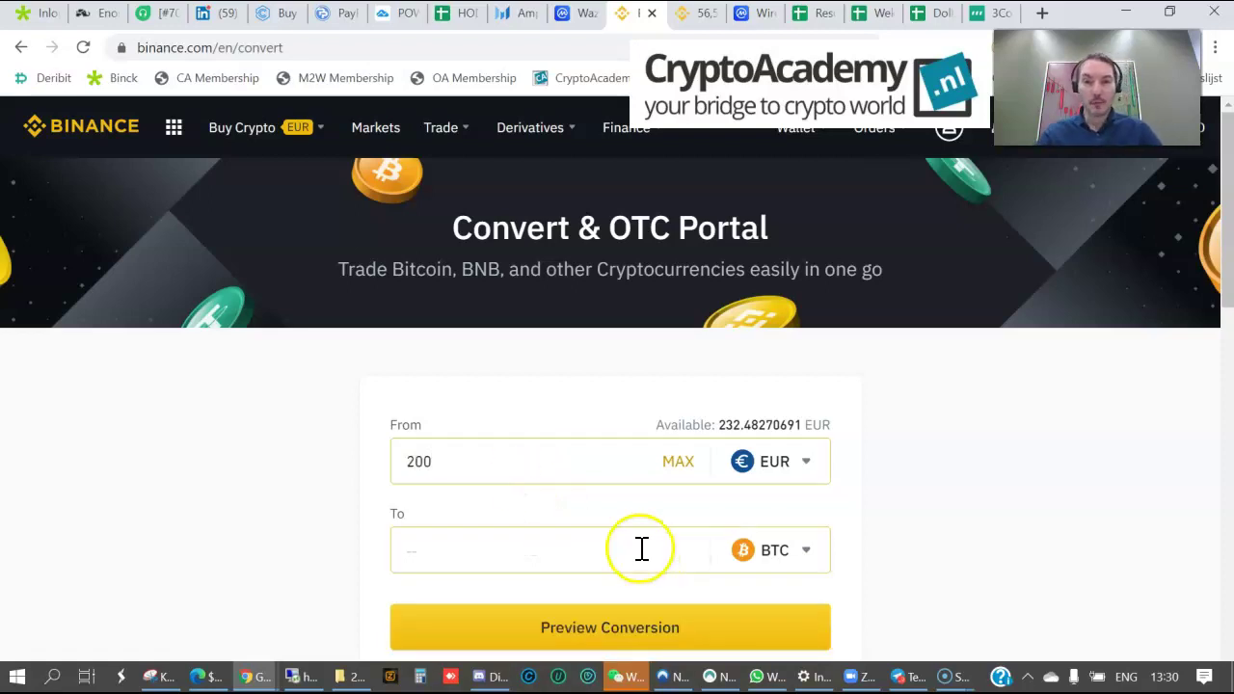
click(578, 633)
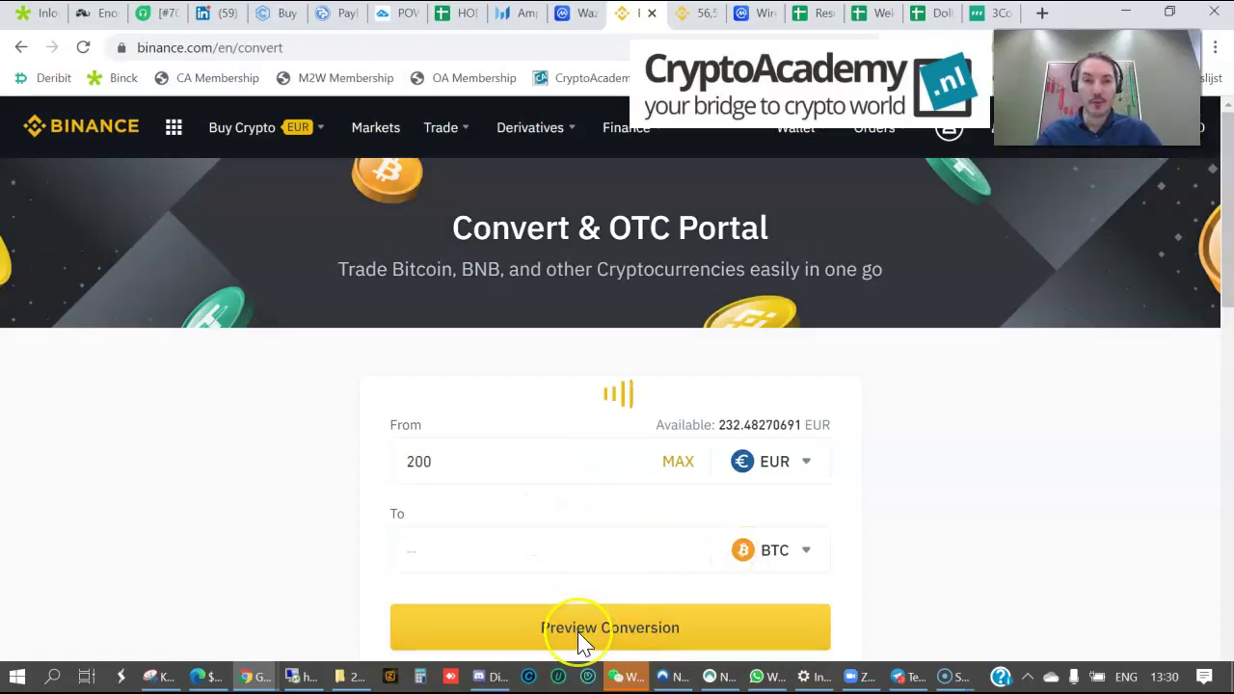
- Refresh the expired quote and confirm the conversion of 200 EUR to BTC
scroll(598, 577, down, 2)
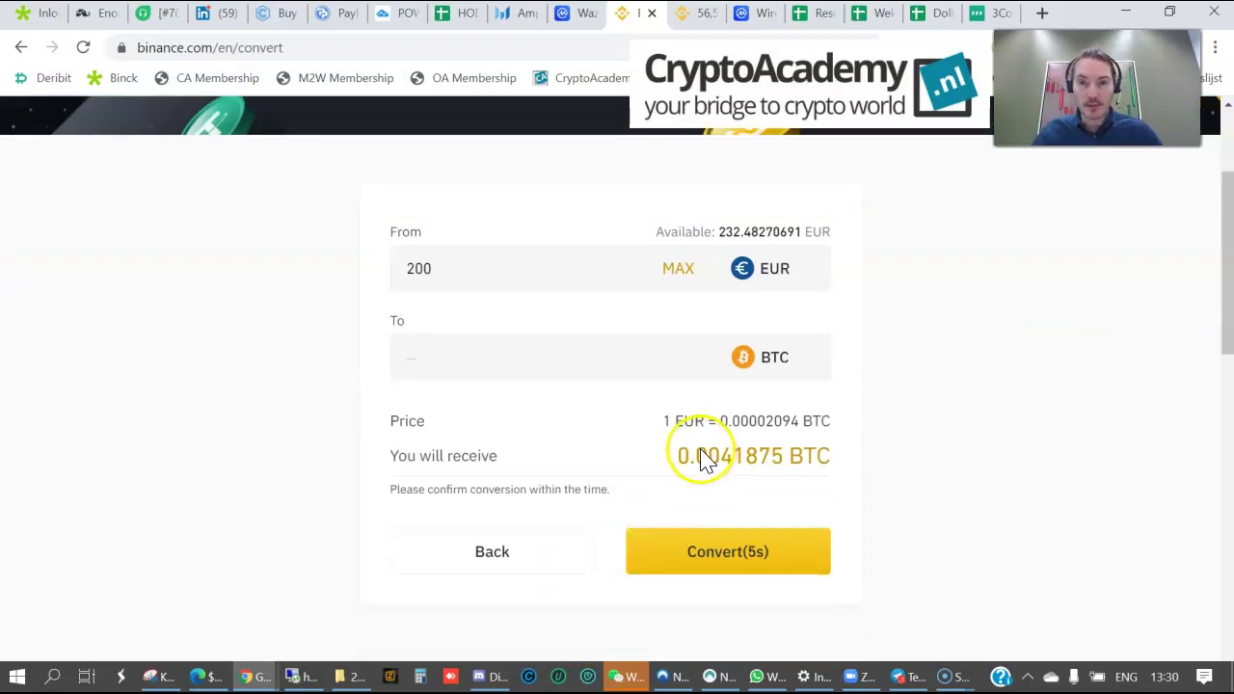
drag(680, 455, 787, 460)
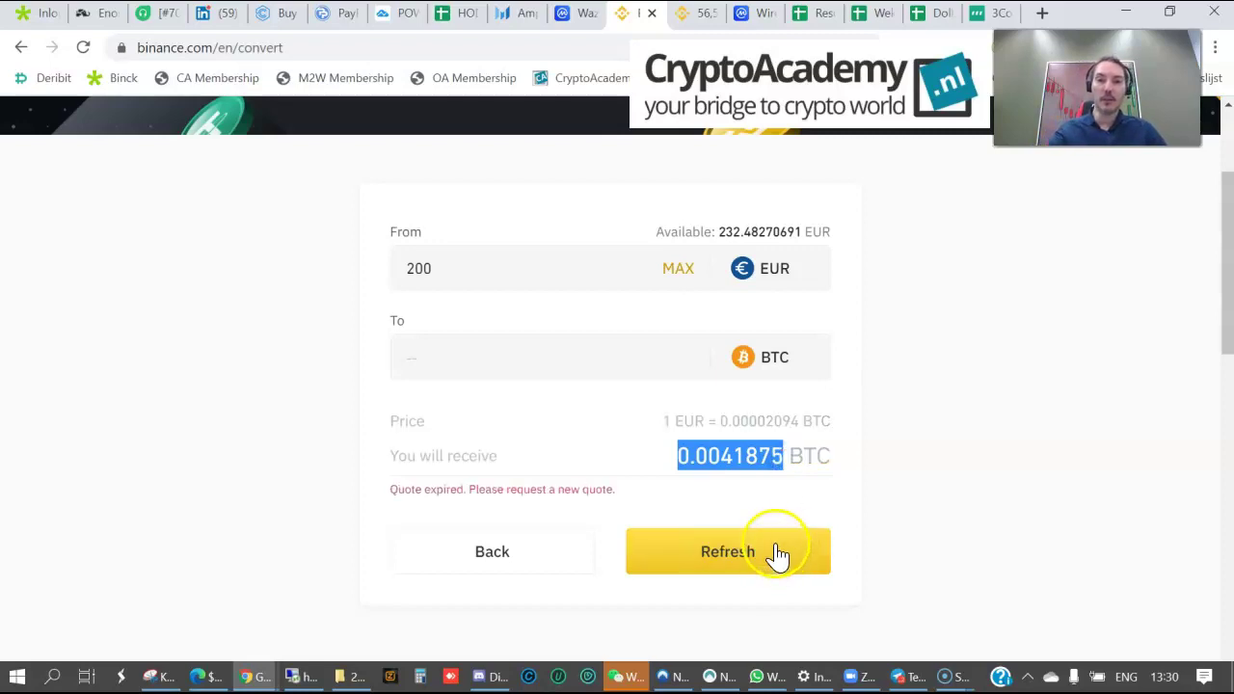
click(759, 538)
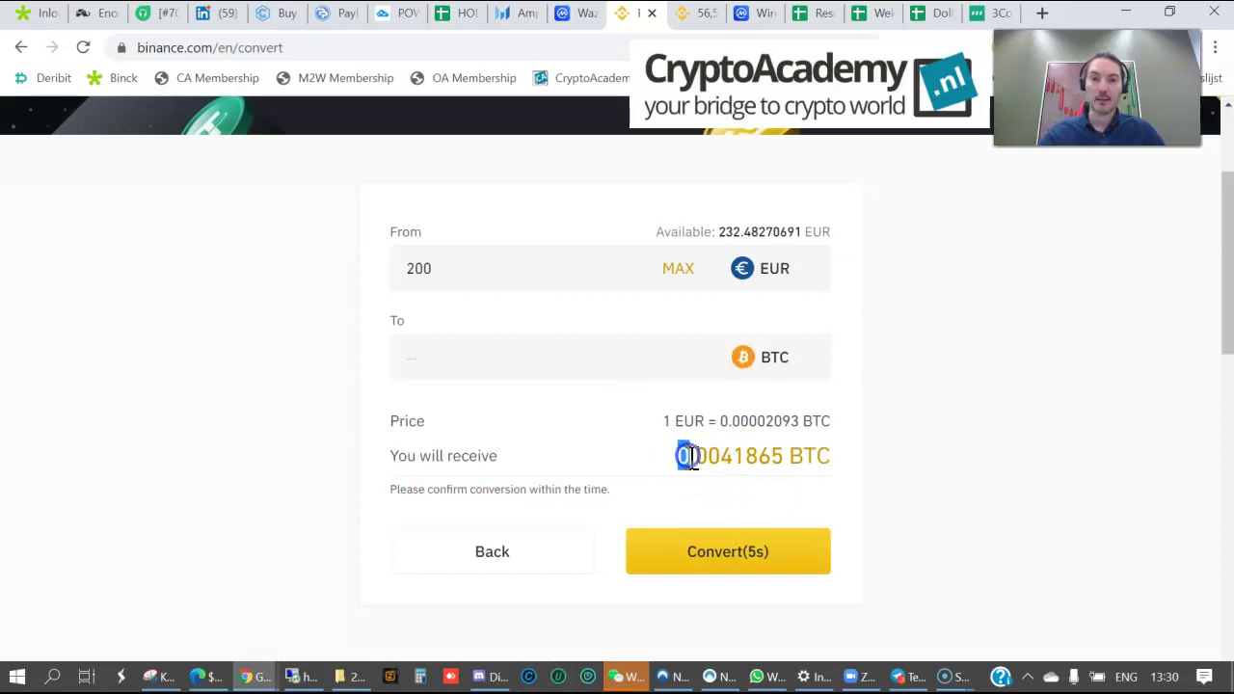
drag(680, 461, 785, 465)
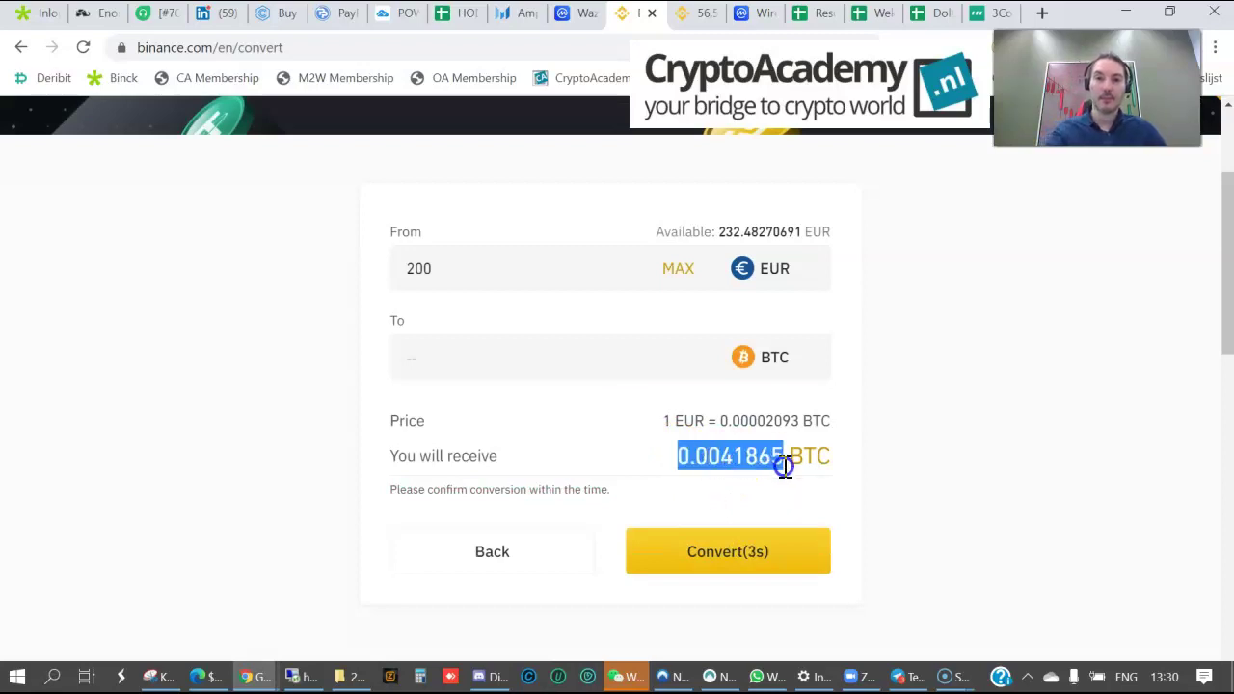
click(762, 544)
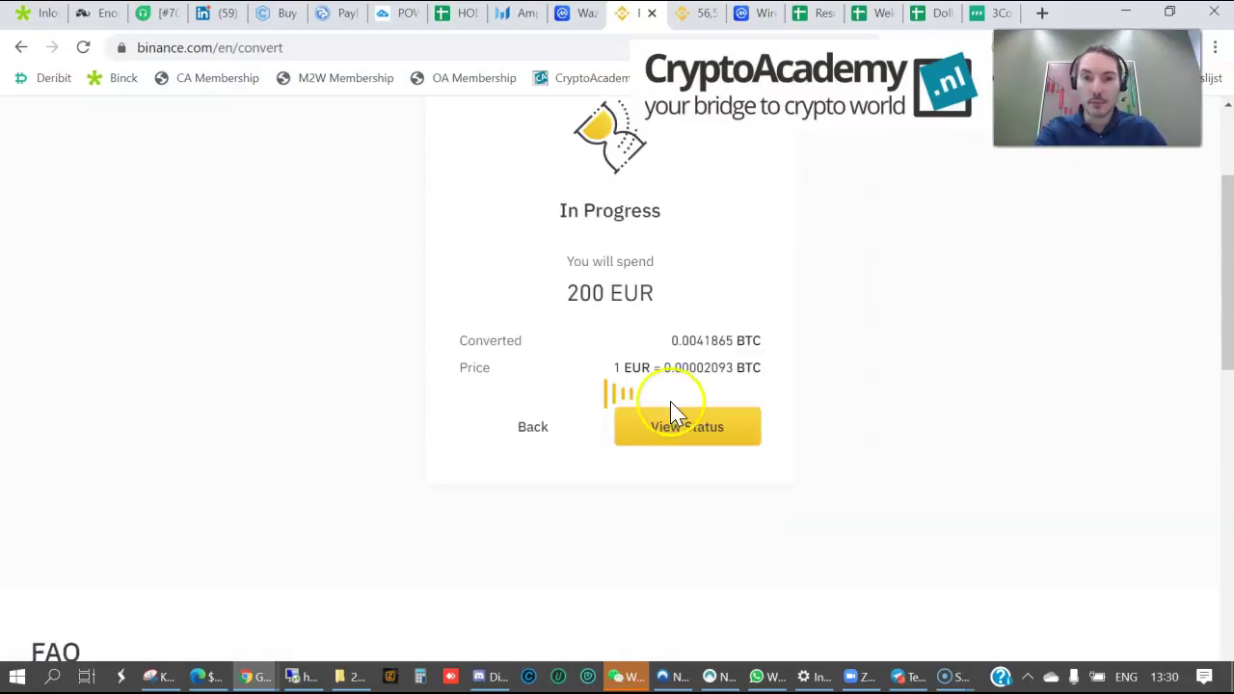
- Copy the converted BTC amount from the conversion result and switch to the open BTC/USDT trading page
drag(673, 341, 738, 337)
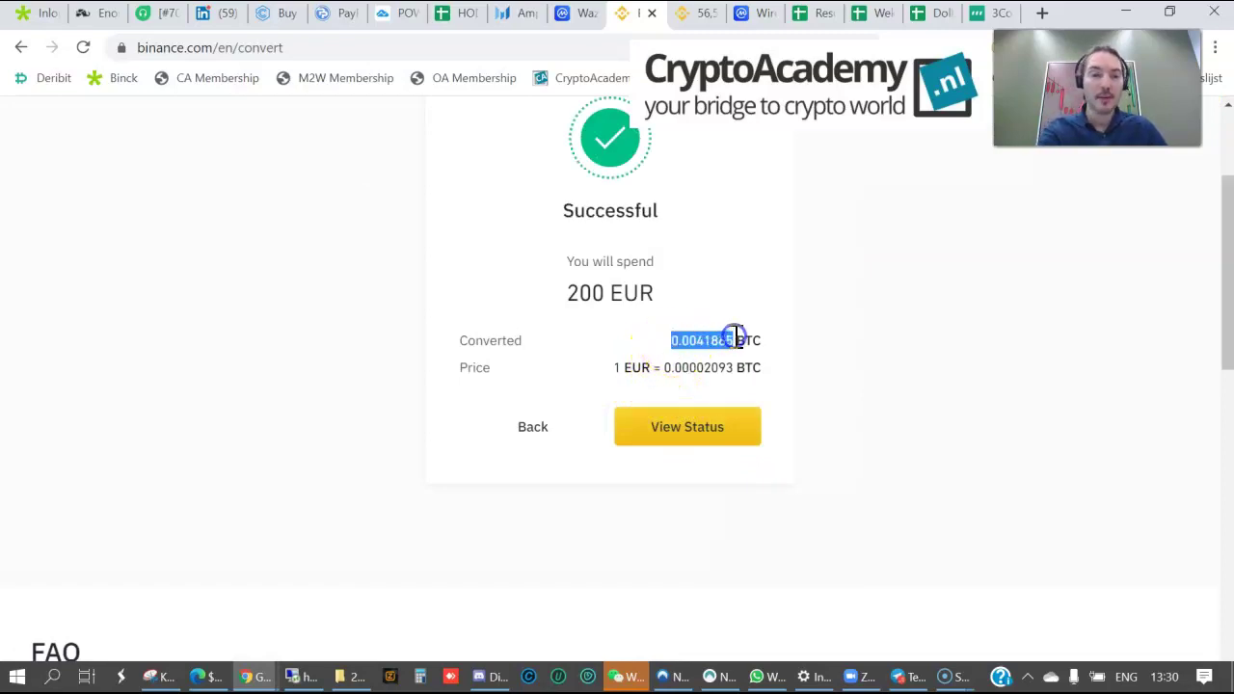
scroll(714, 289, up, 1)
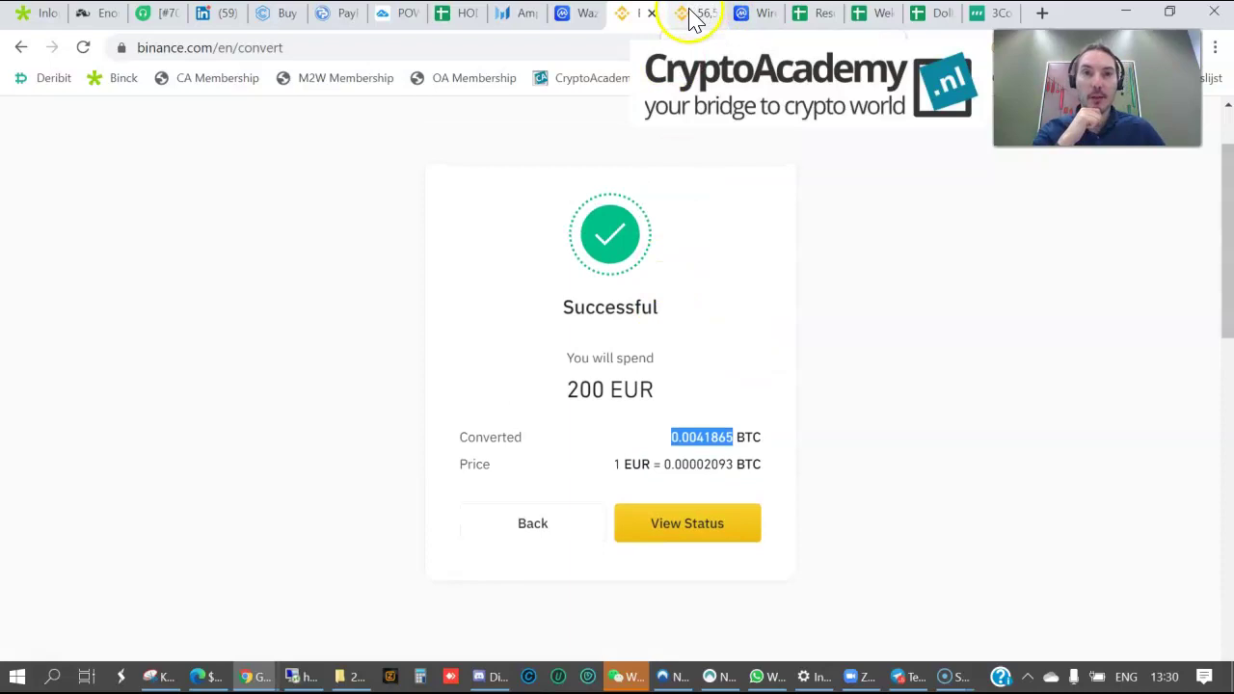
click(685, 13)
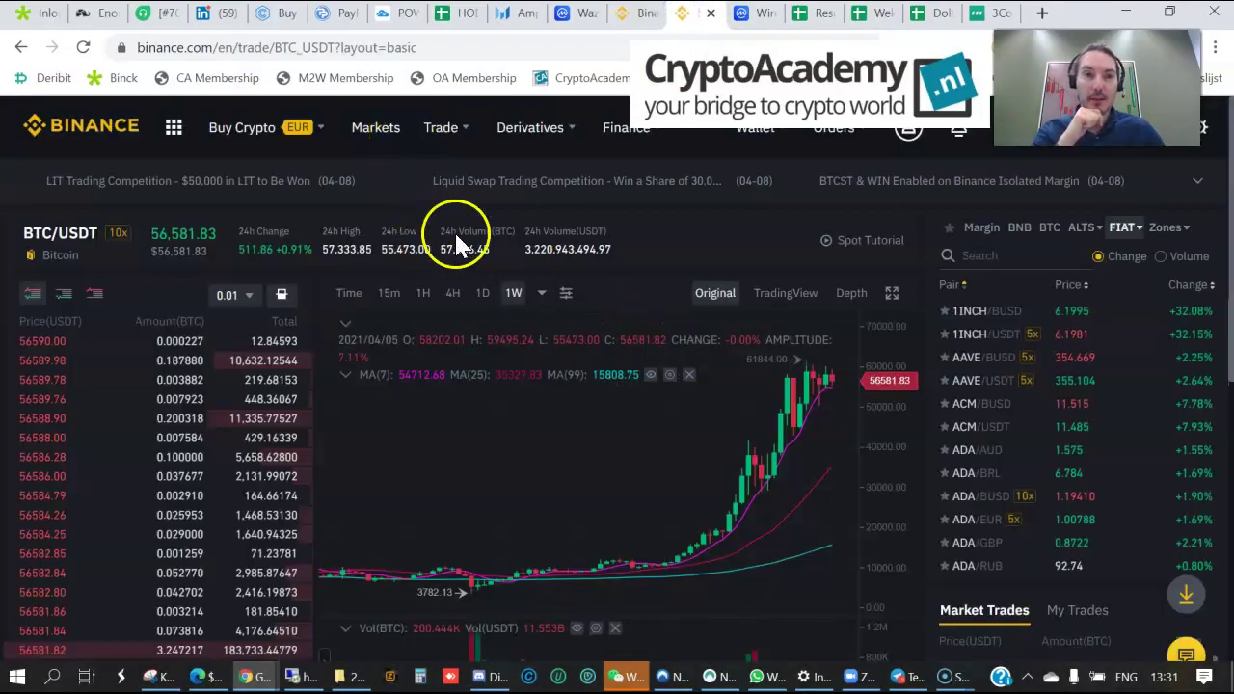
- Search the trading pairs for powr and open the POWR/BTC market
mouse_move(450, 139)
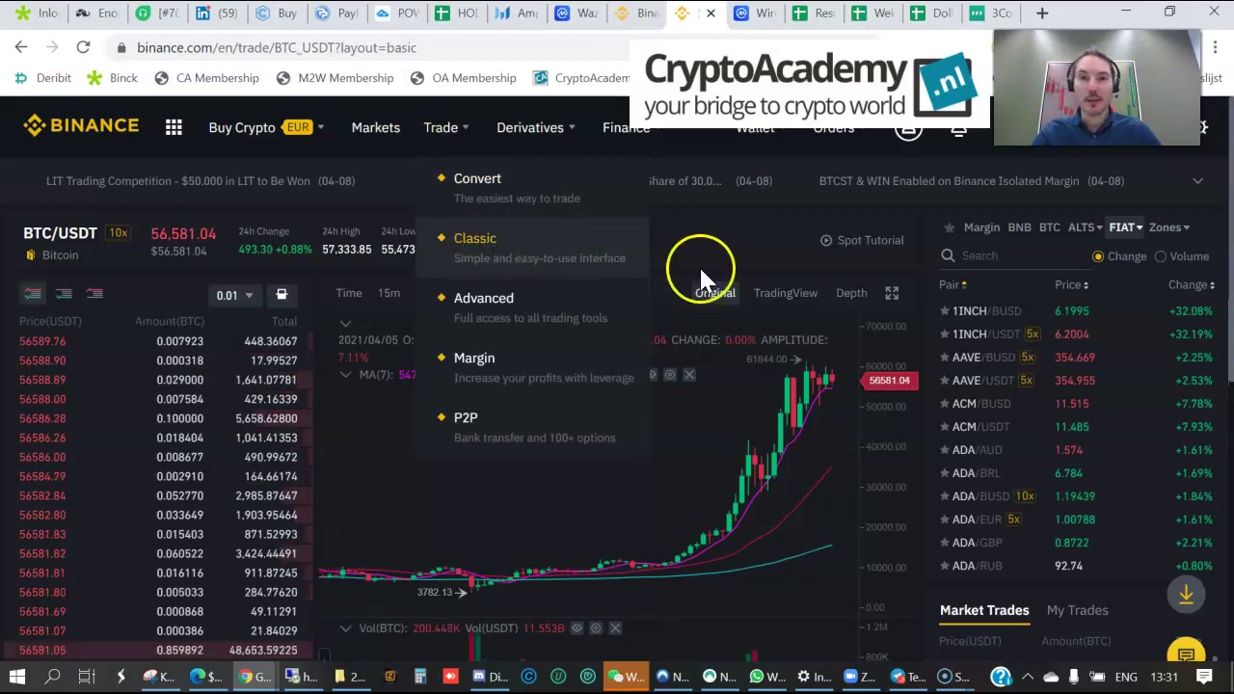
click(985, 259)
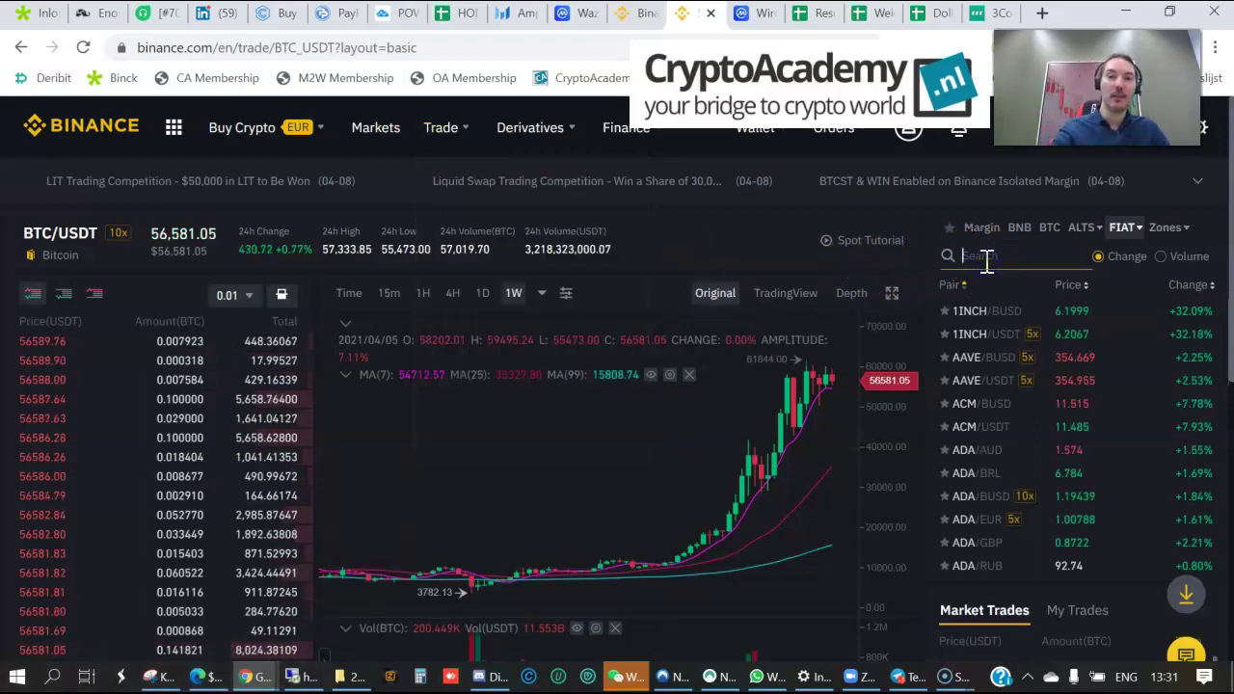
text(w)
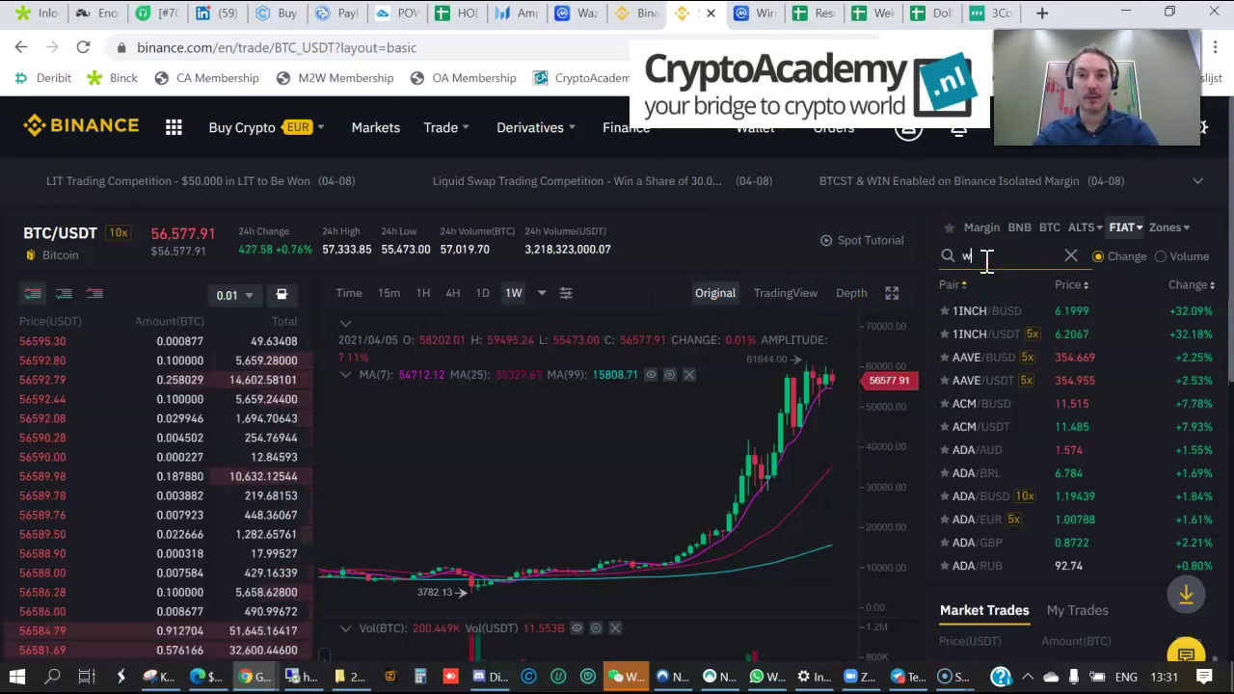
text(or)
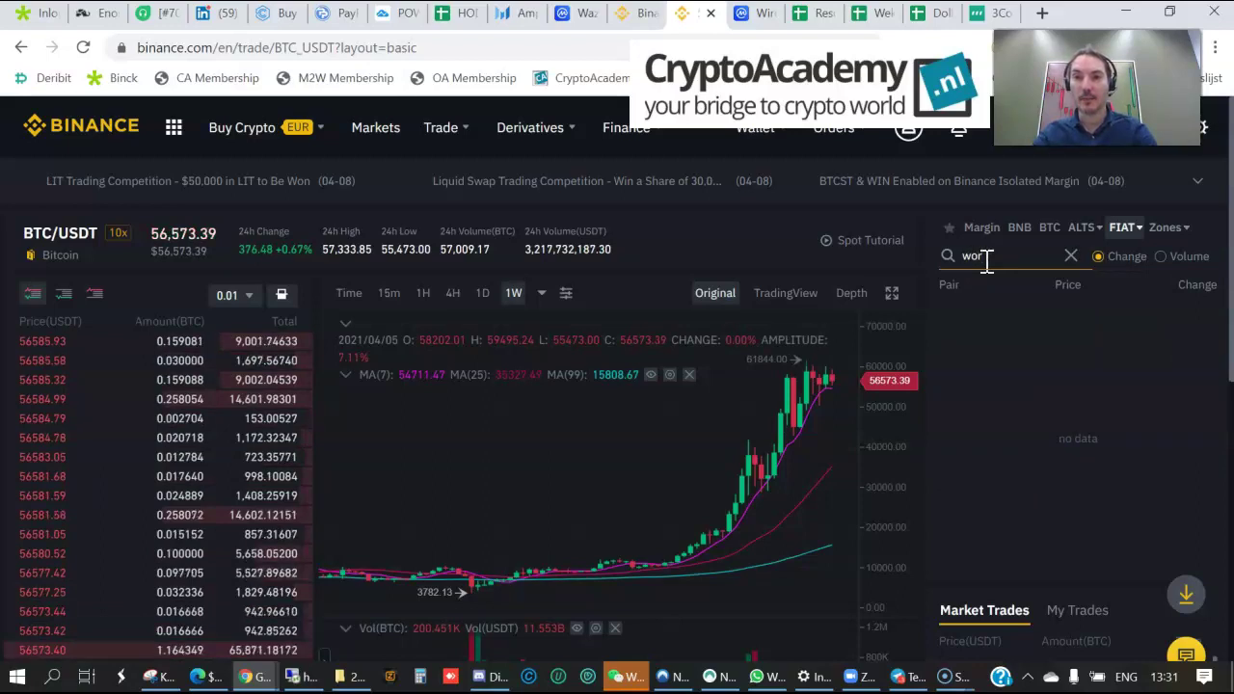
key(BackSpace)
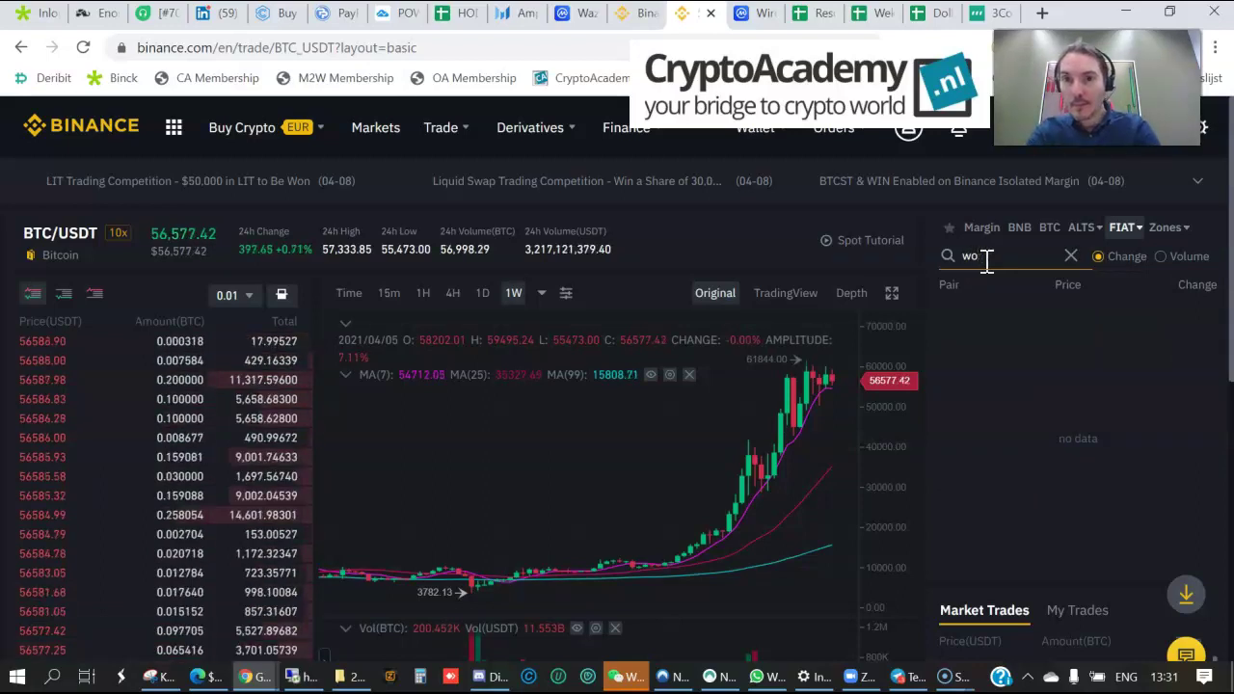
key(BackSpace)
text(powr)
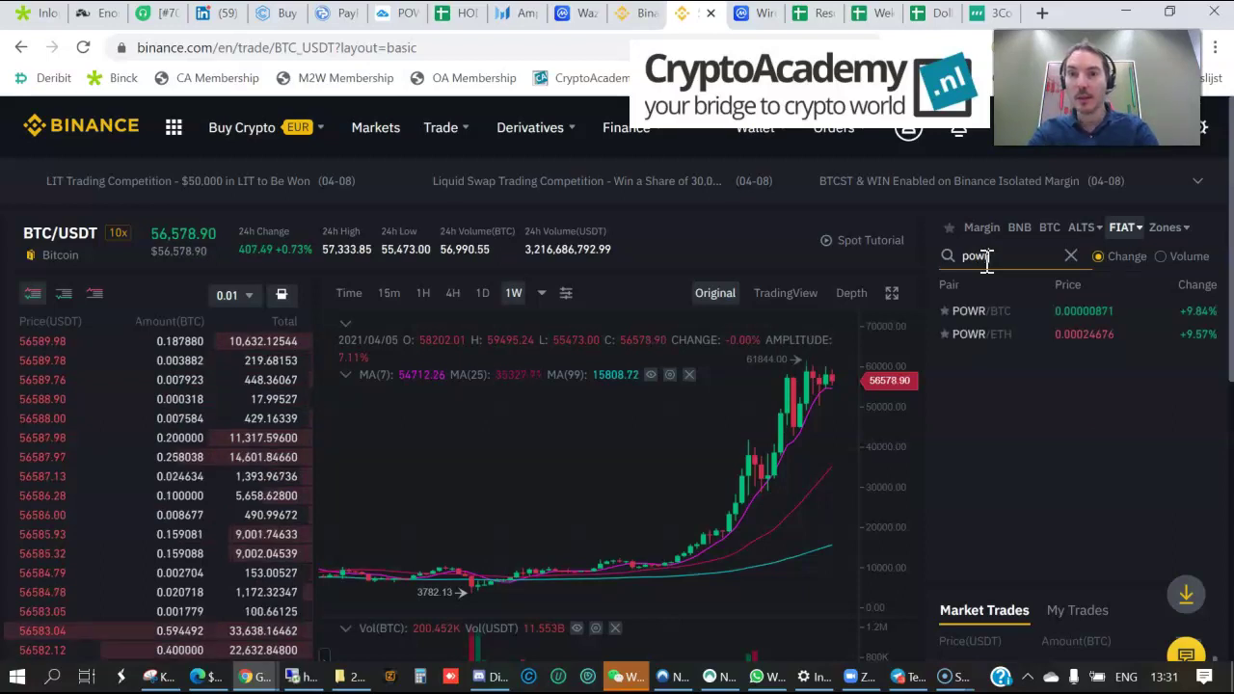
click(1003, 318)
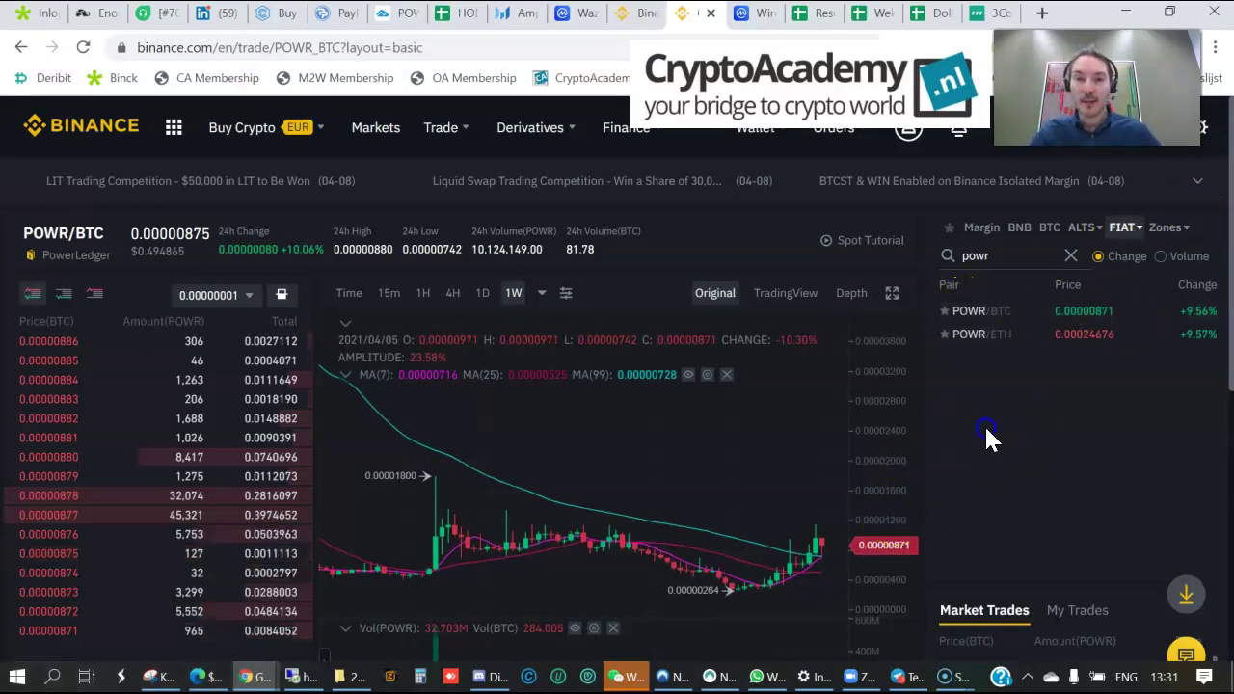
- Set the price of the POWR limit buy order to 0.00000870 BTC
scroll(984, 434, down, 3)
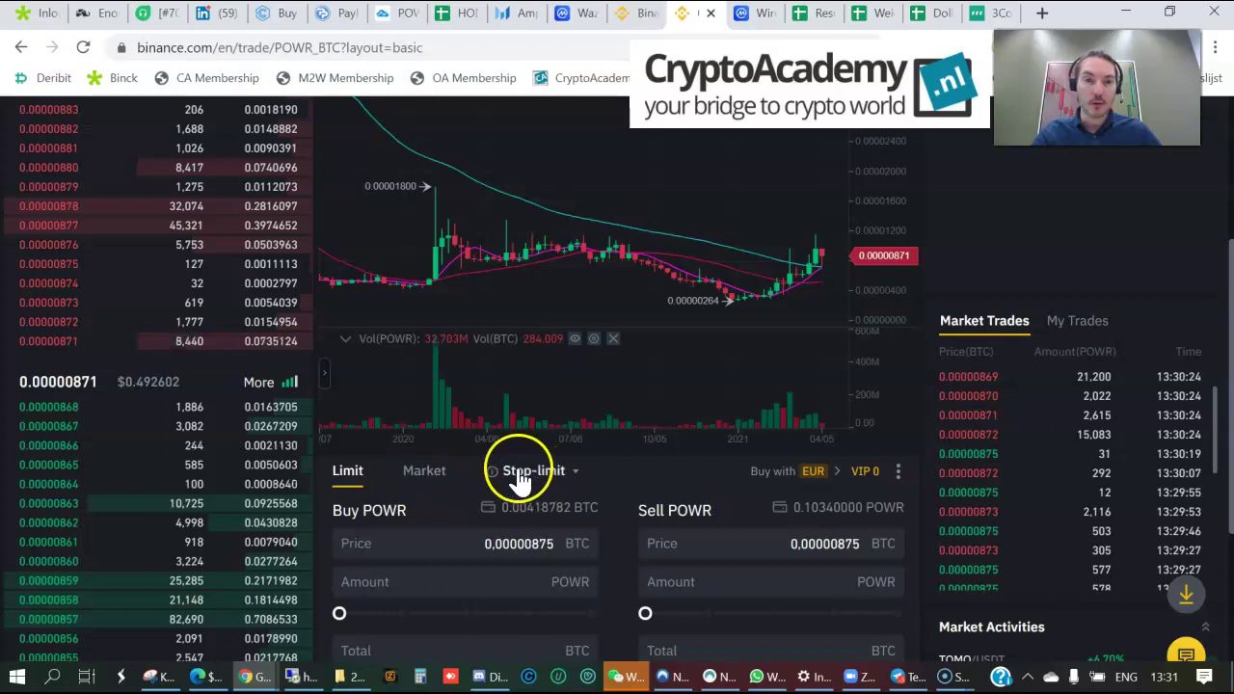
click(419, 548)
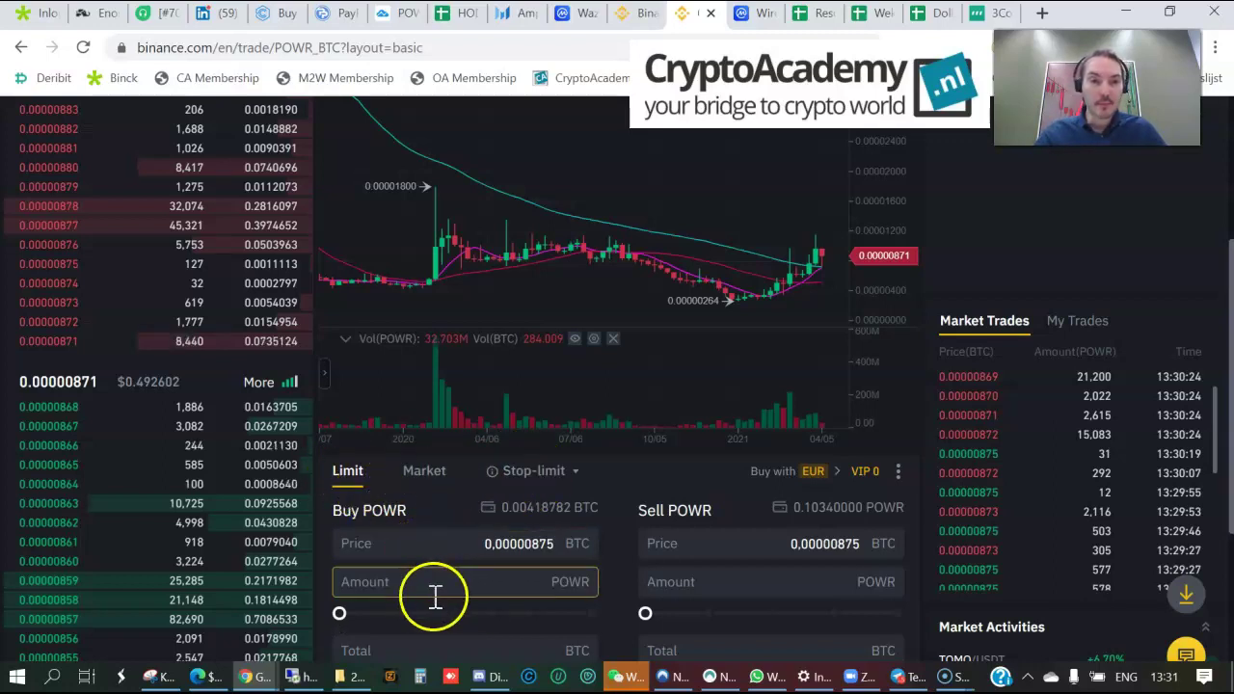
click(424, 475)
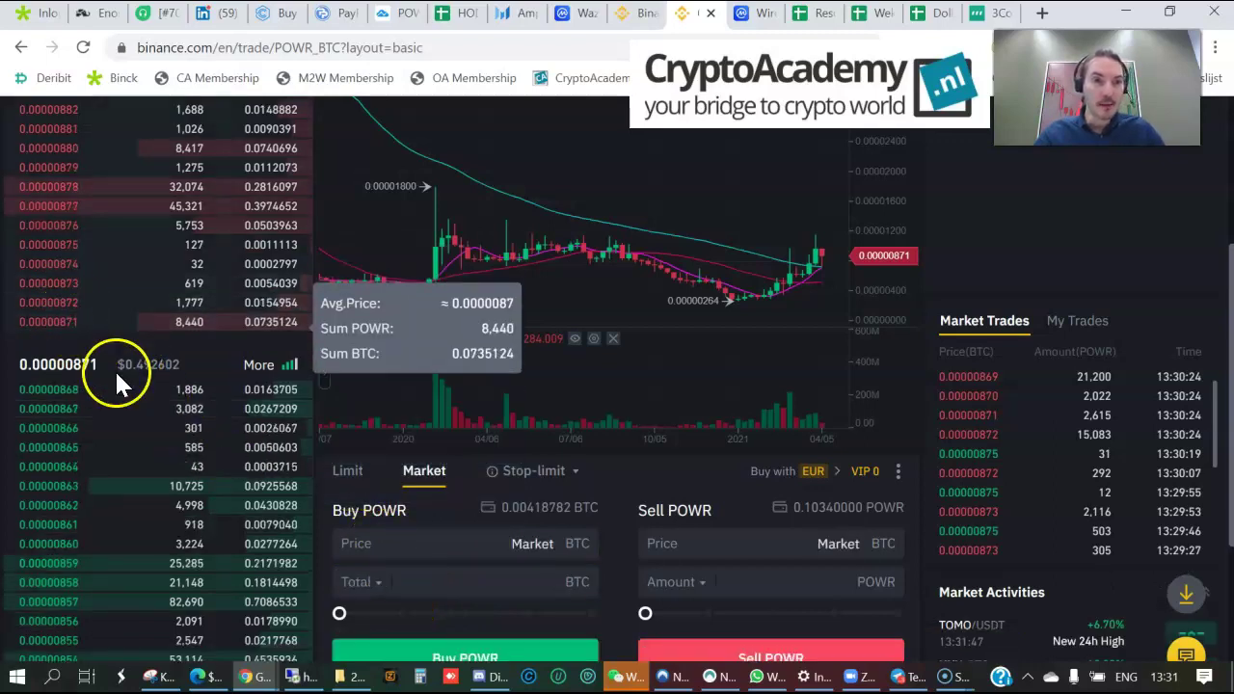
click(349, 472)
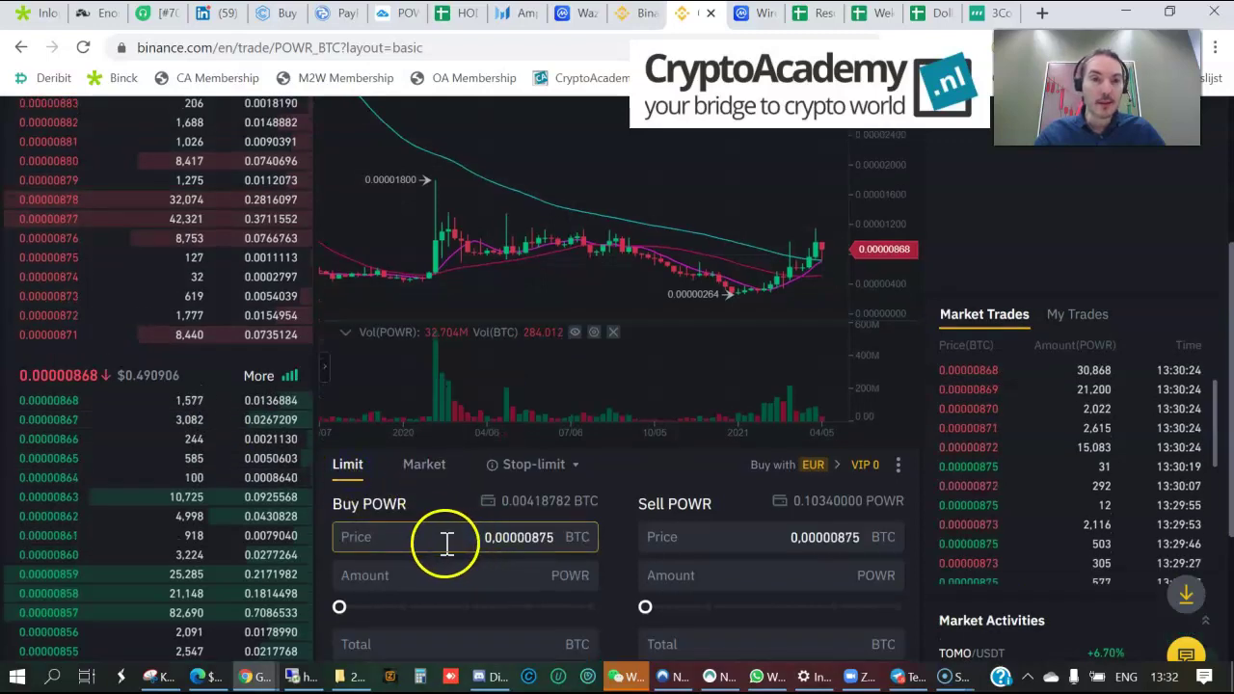
click(58, 335)
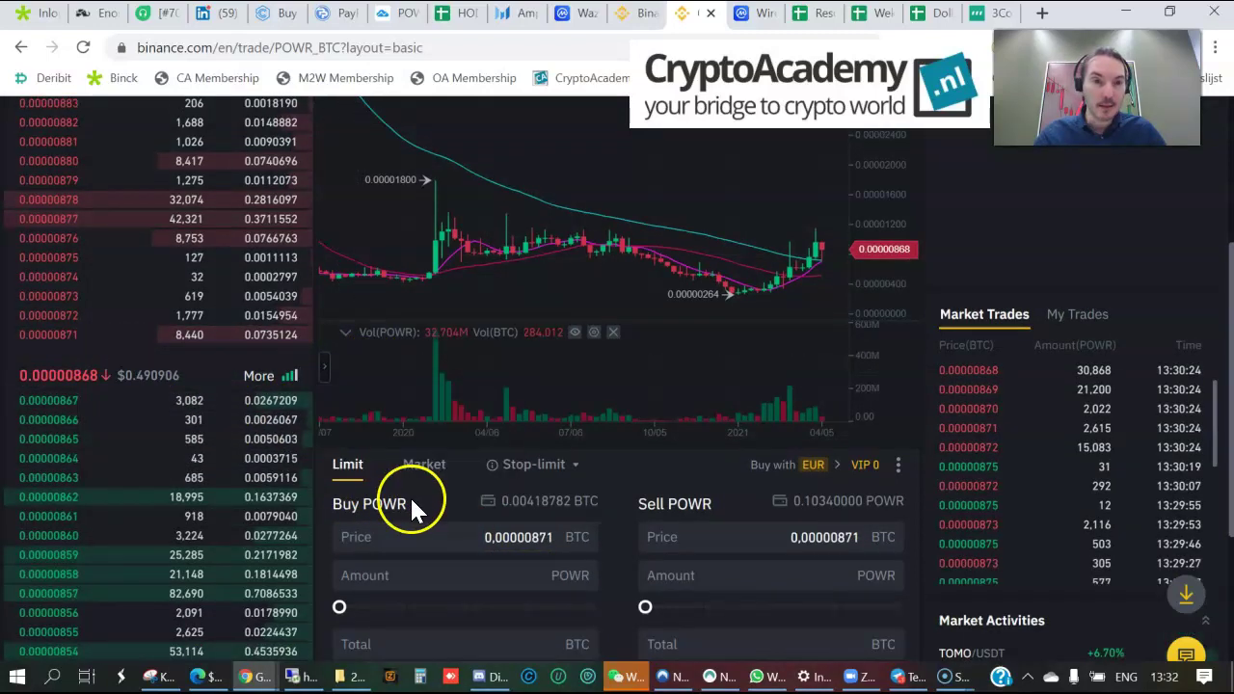
click(551, 537)
key(Delete)
text(0)
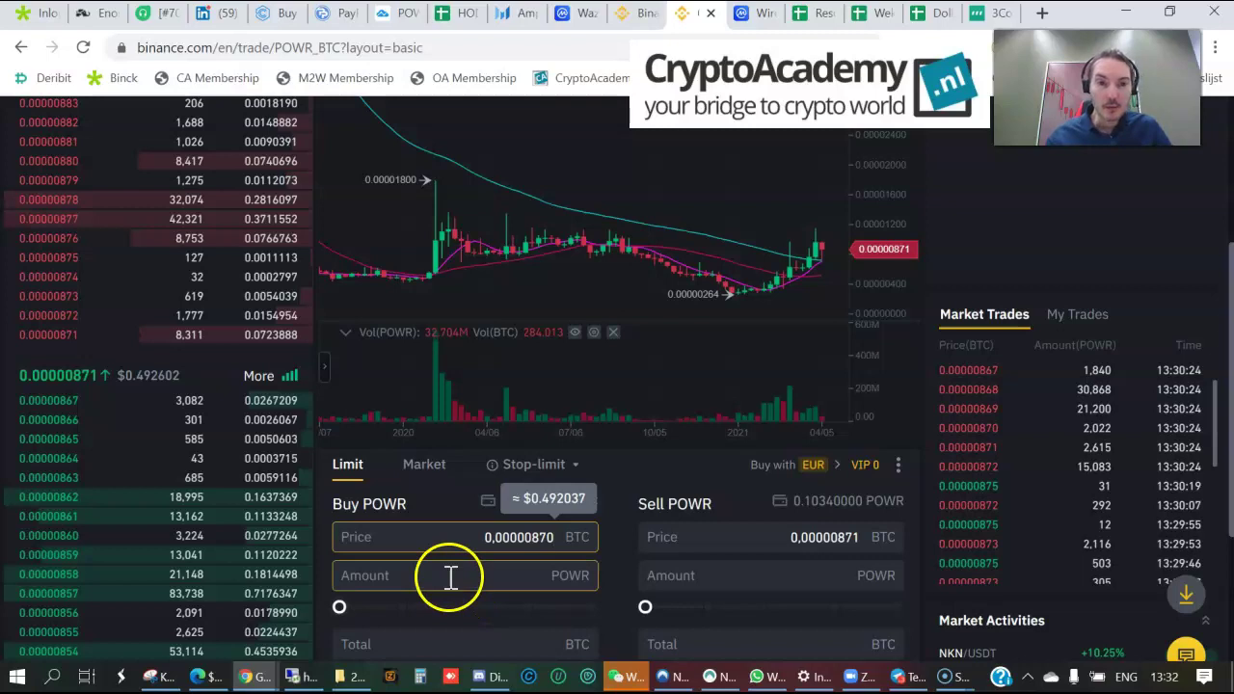
- Enter 0.0041865 BTC as the total of the limit buy order and place the order for POWR
click(434, 639)
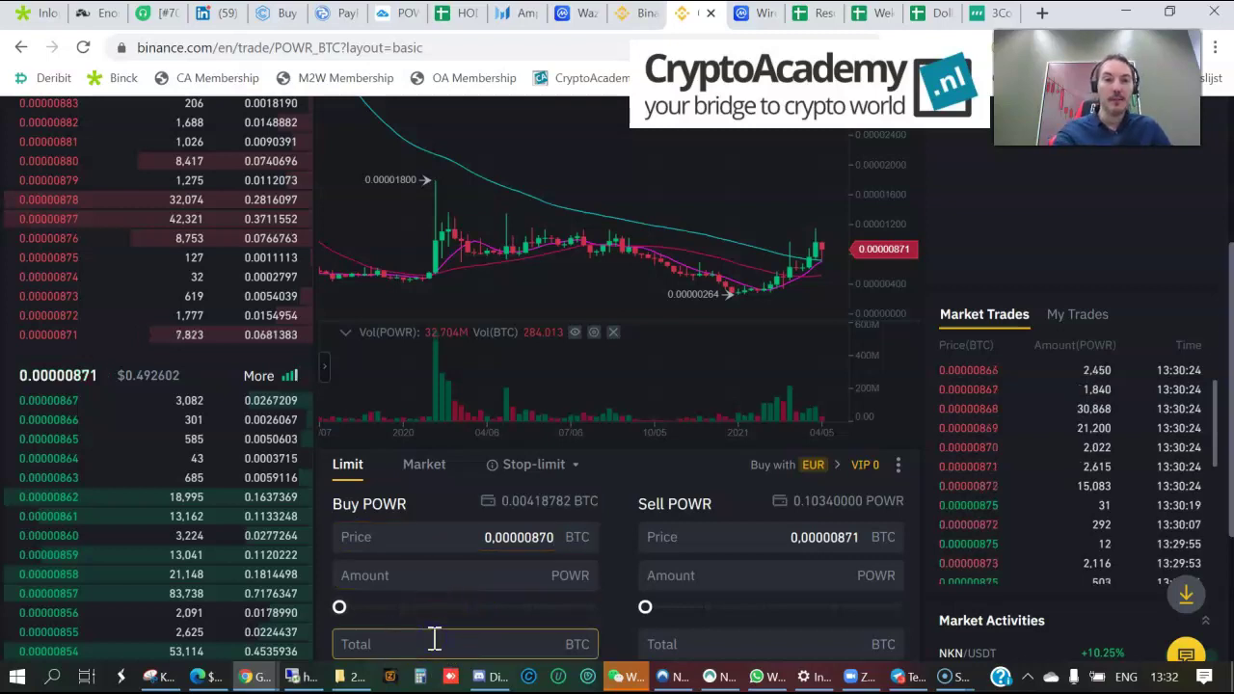
text(0.0041865)
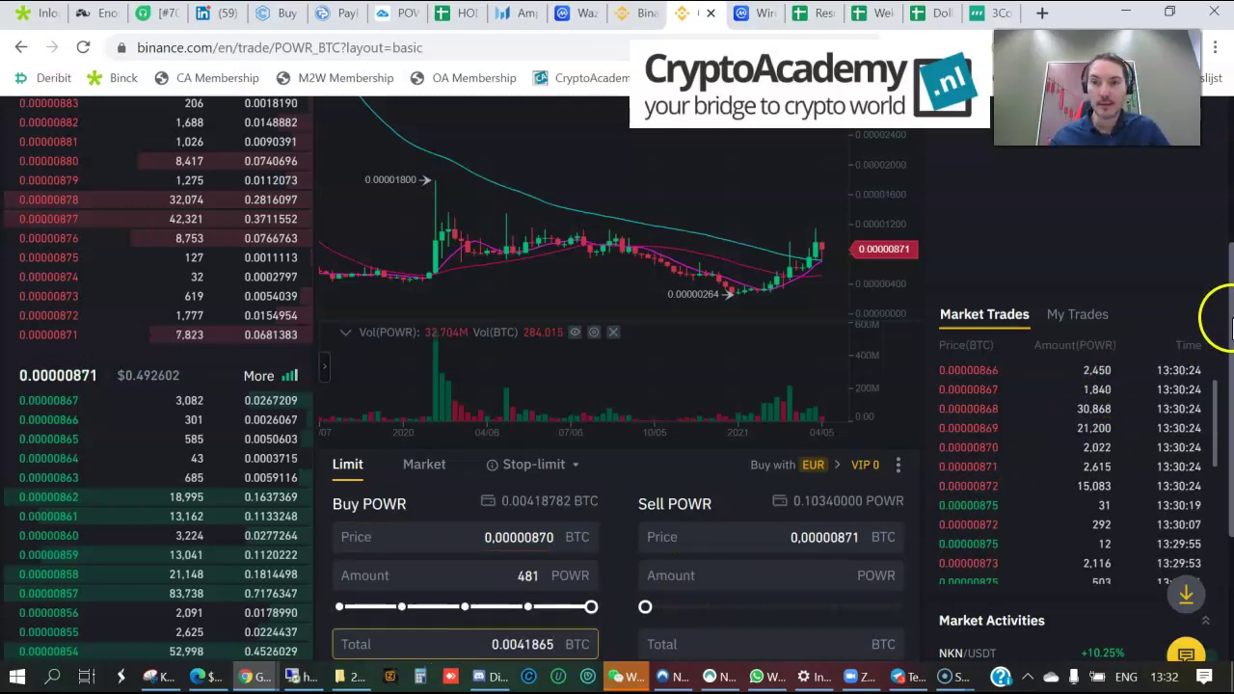
scroll(678, 508, down, 1)
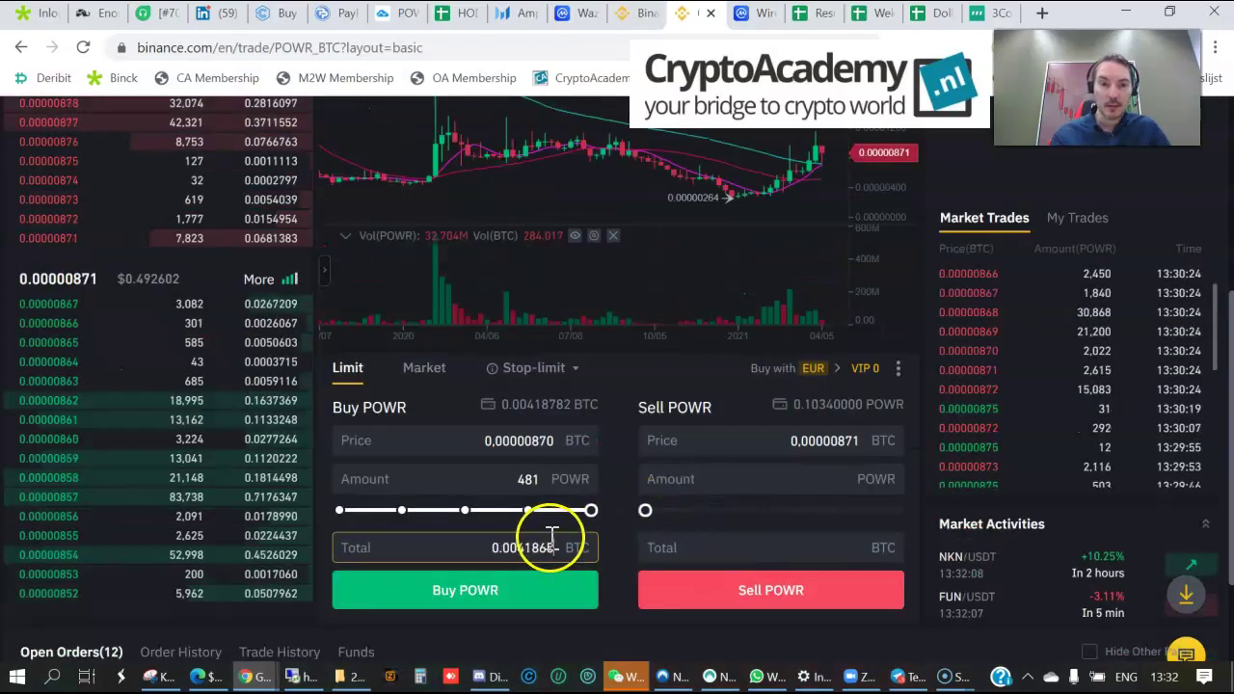
click(506, 591)
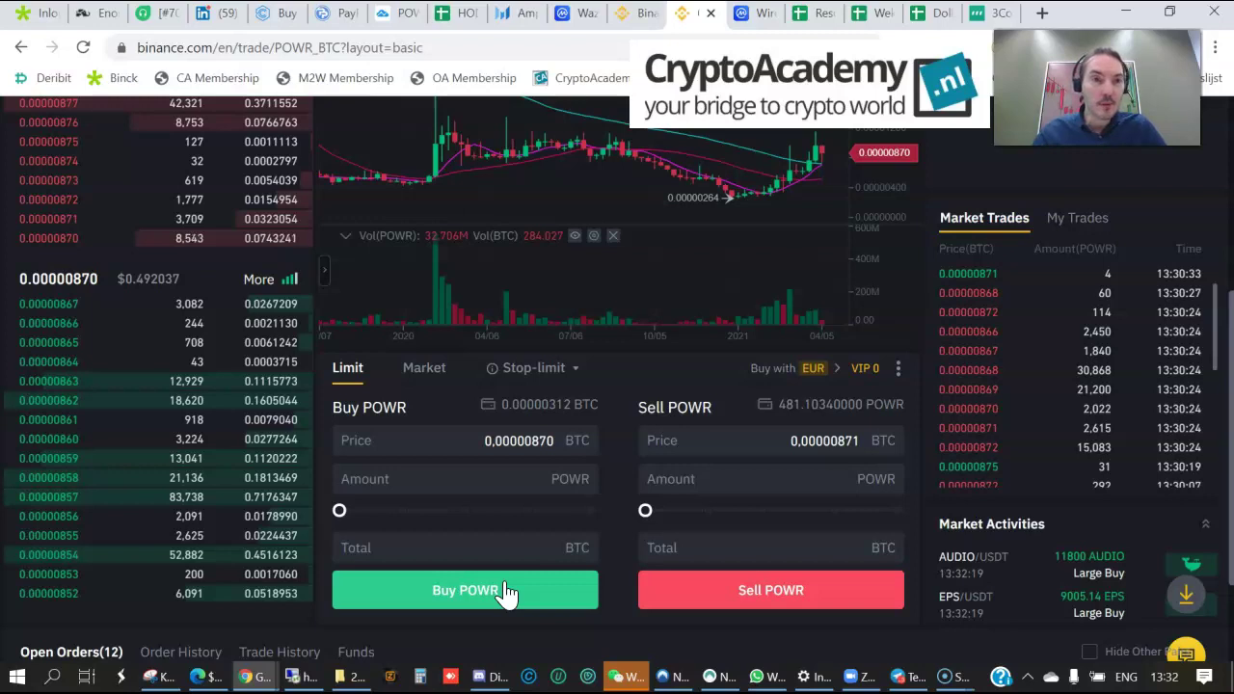
- Open the trade history below the order form and examine the executed POWR/BTC purchase and its fee
click(504, 587)
scroll(482, 607, down, 1)
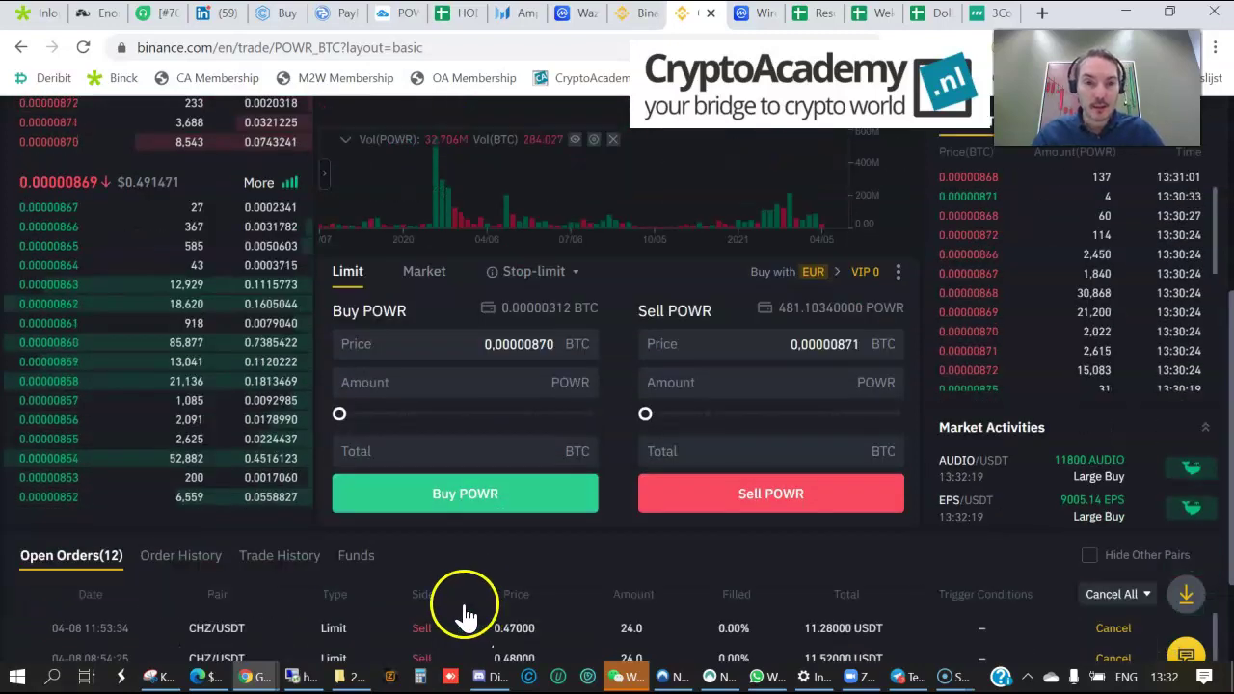
click(261, 567)
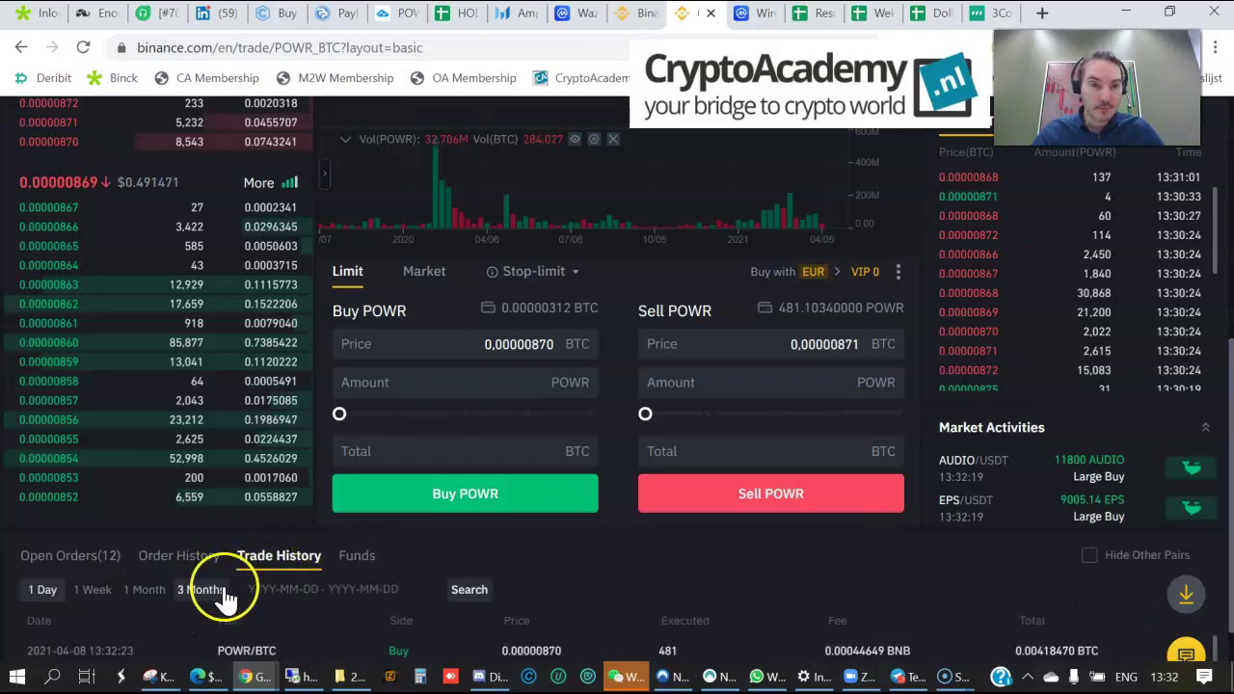
scroll(236, 590, down, 1)
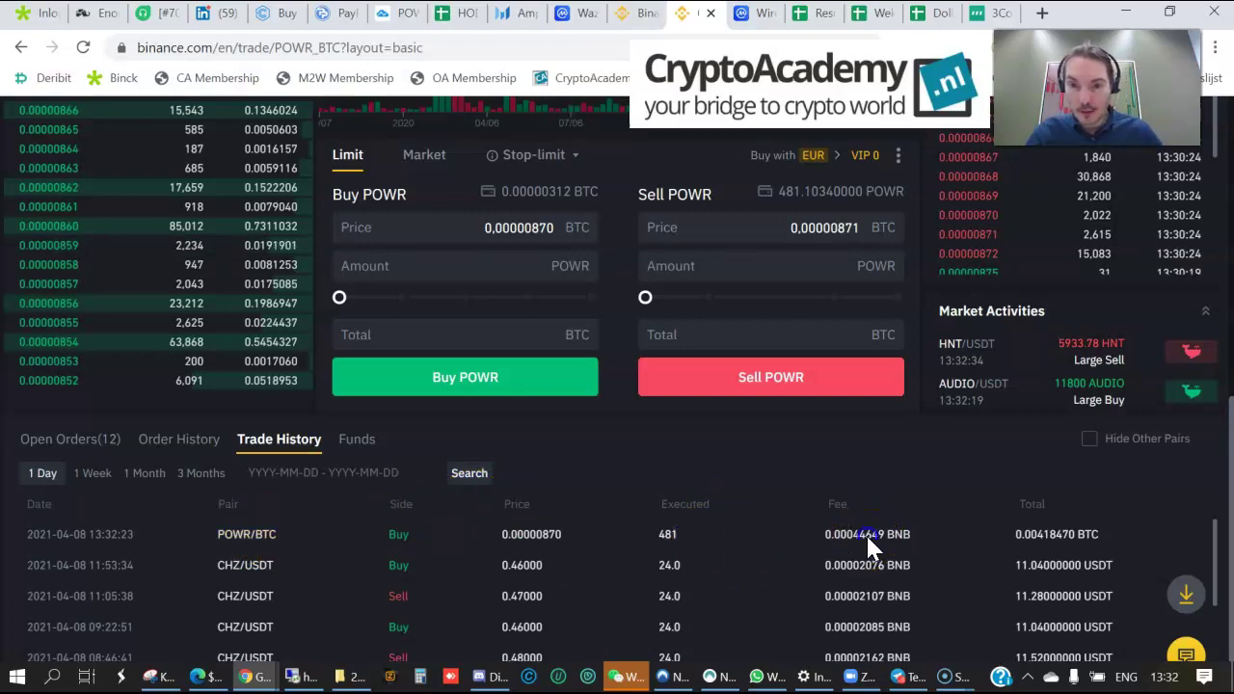
click(836, 535)
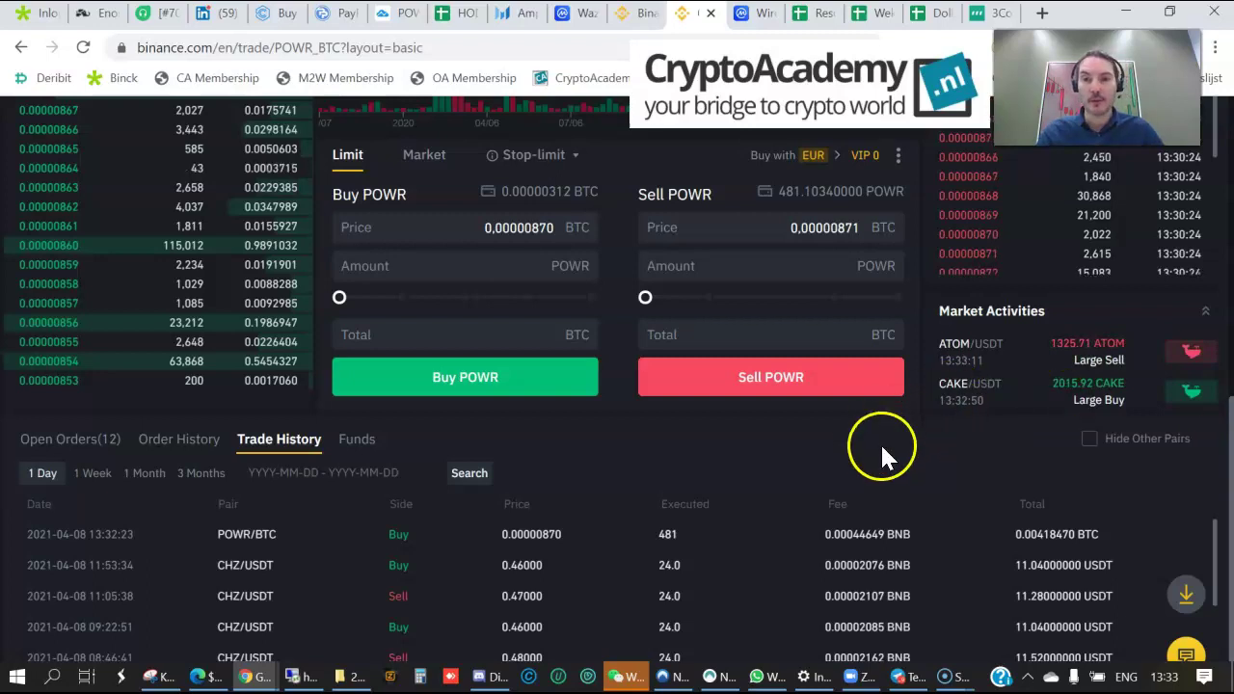
- Search the trading pairs for dash and open the DASH/USDT market
scroll(881, 444, up, 8)
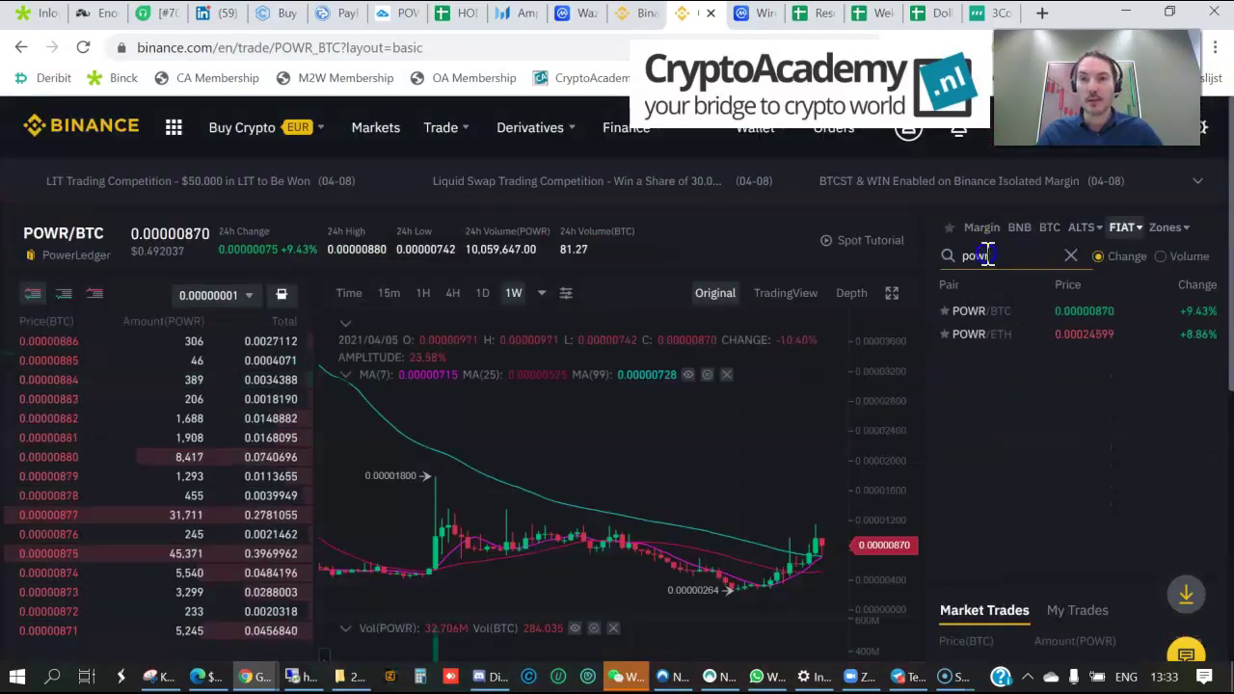
drag(993, 254, 948, 262)
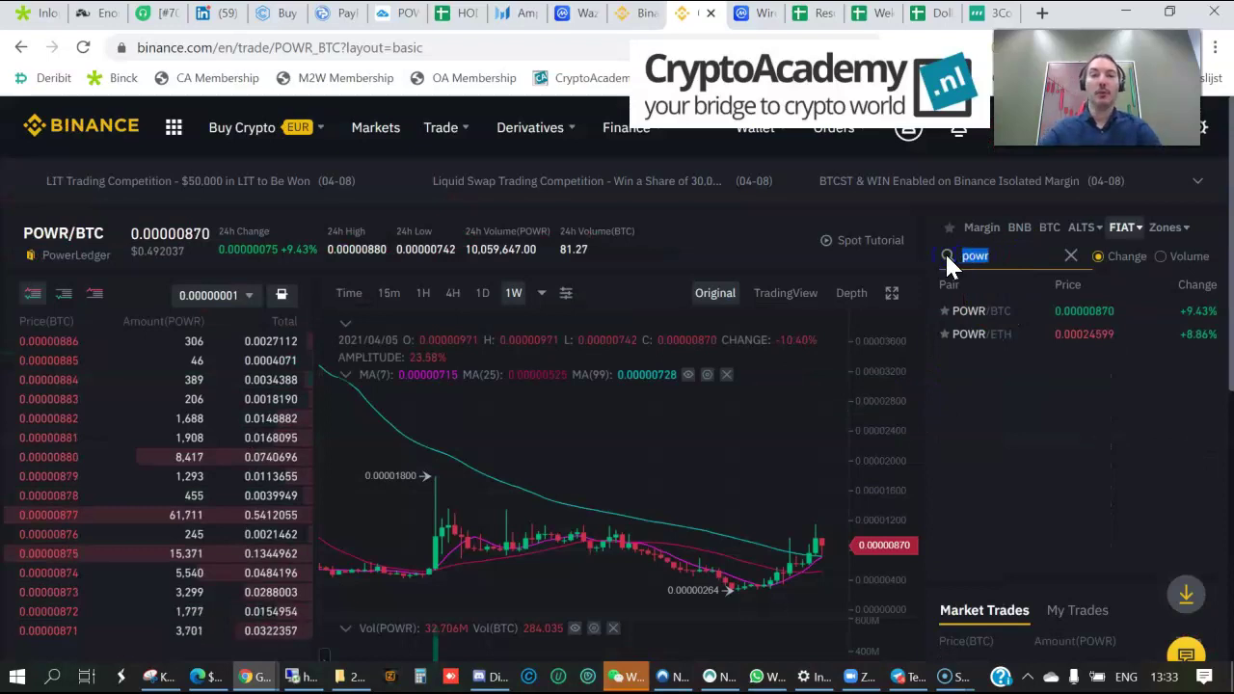
text(dash)
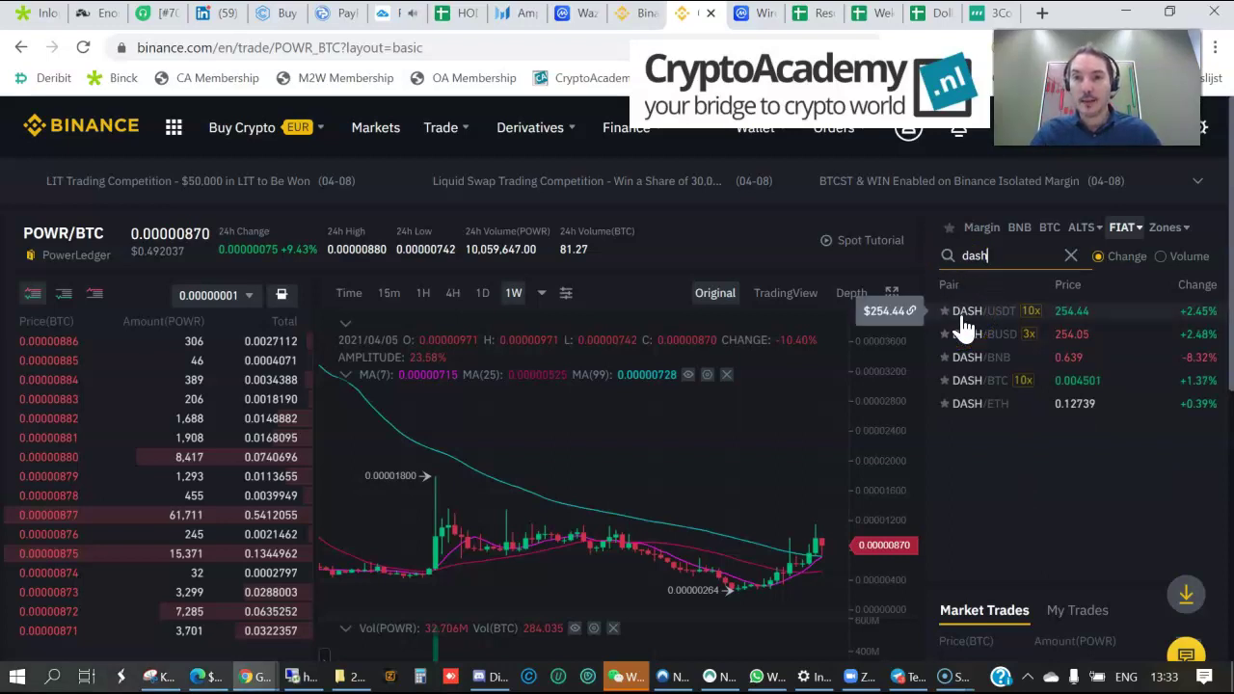
click(982, 316)
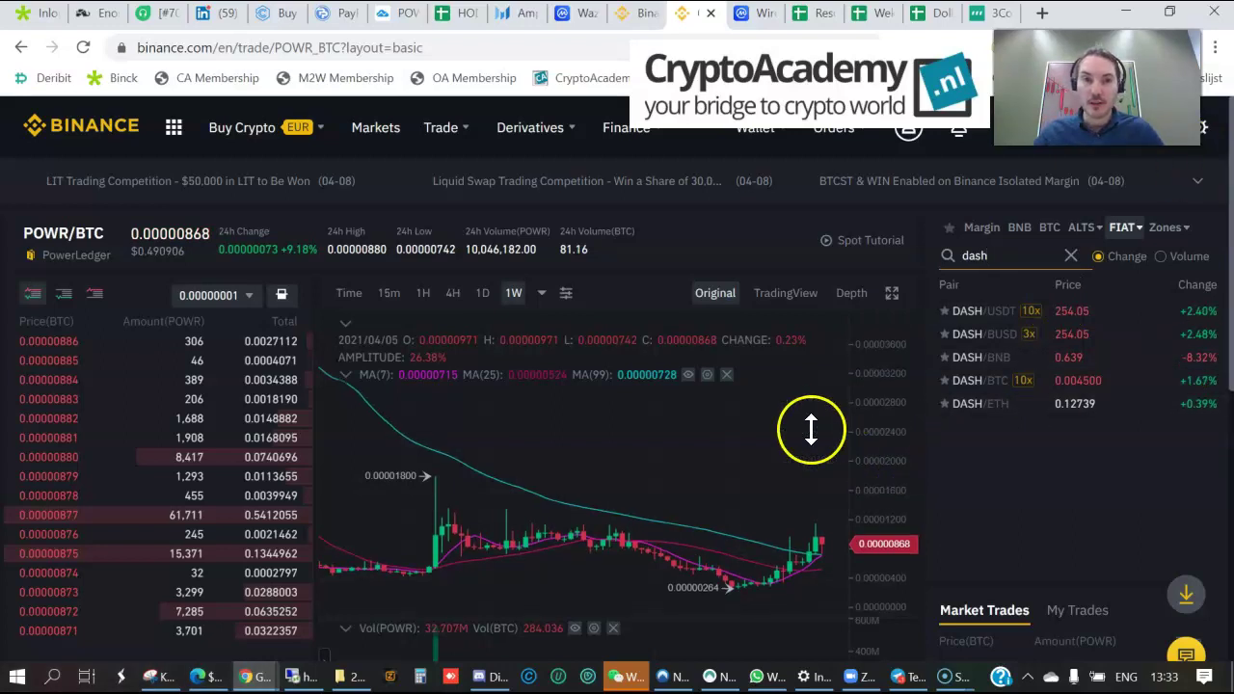
click(972, 322)
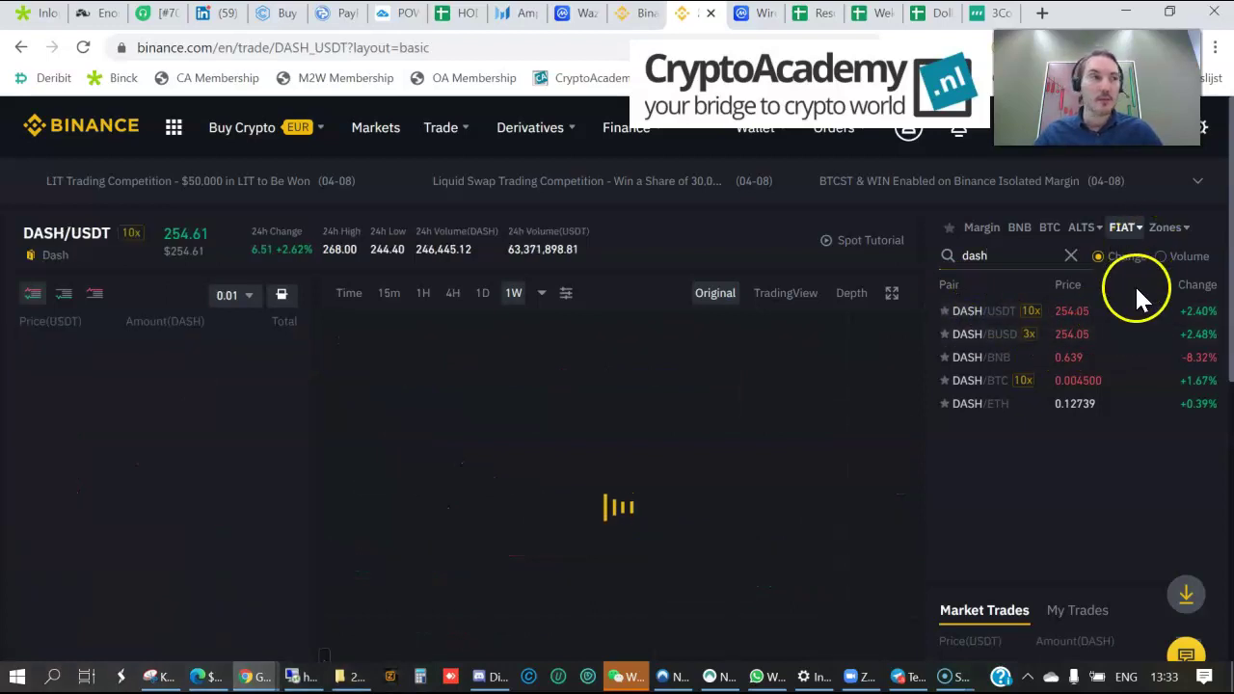
- Place a market buy order for DASH with a total of 236.25 USDT and check it in the trade history
scroll(868, 458, down, 2)
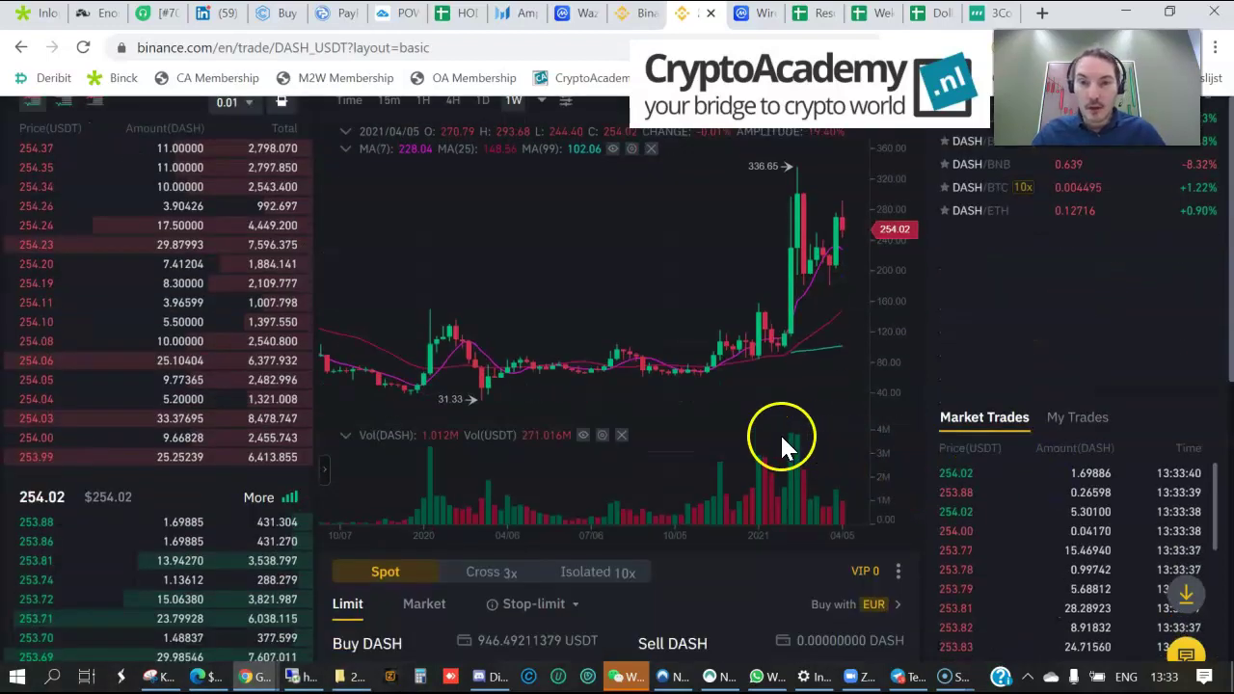
scroll(511, 508, down, 3)
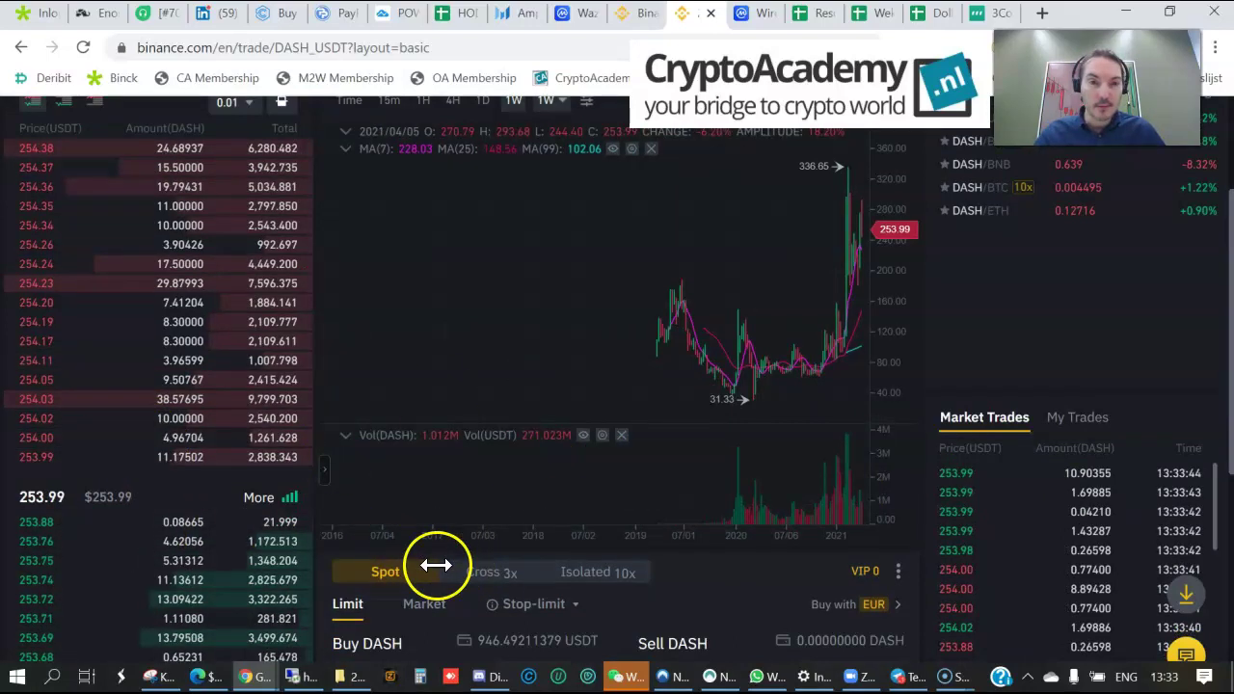
click(425, 607)
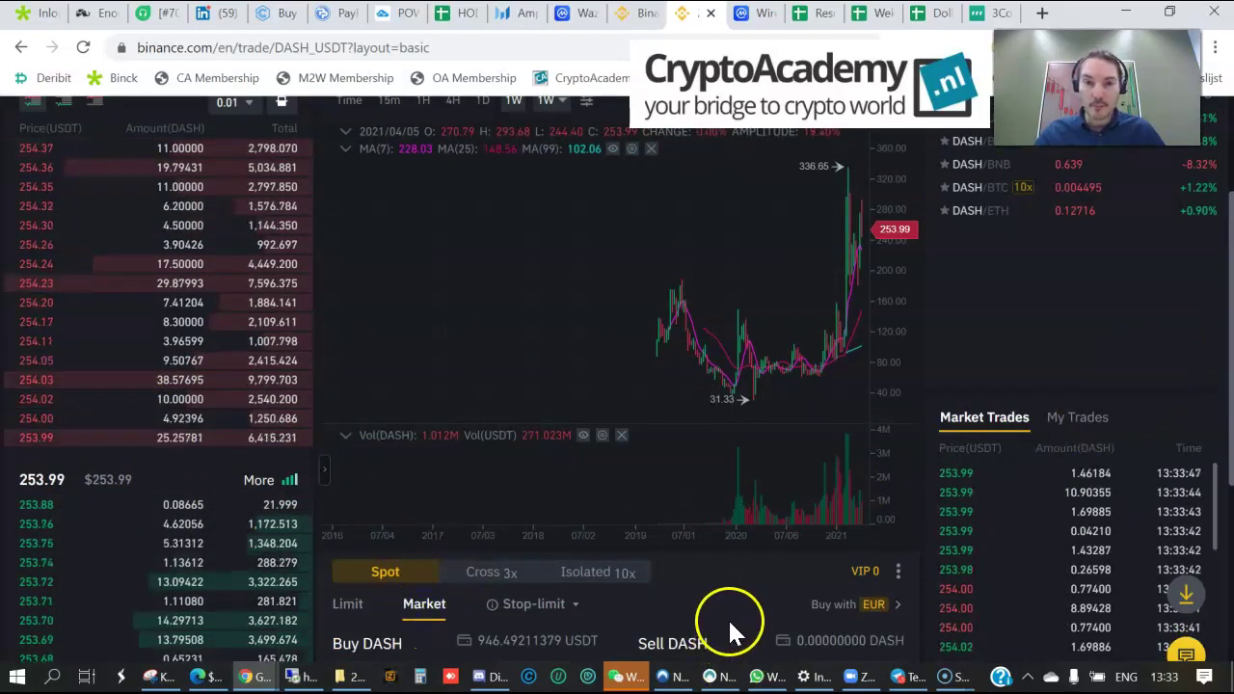
scroll(738, 610, down, 2)
click(453, 523)
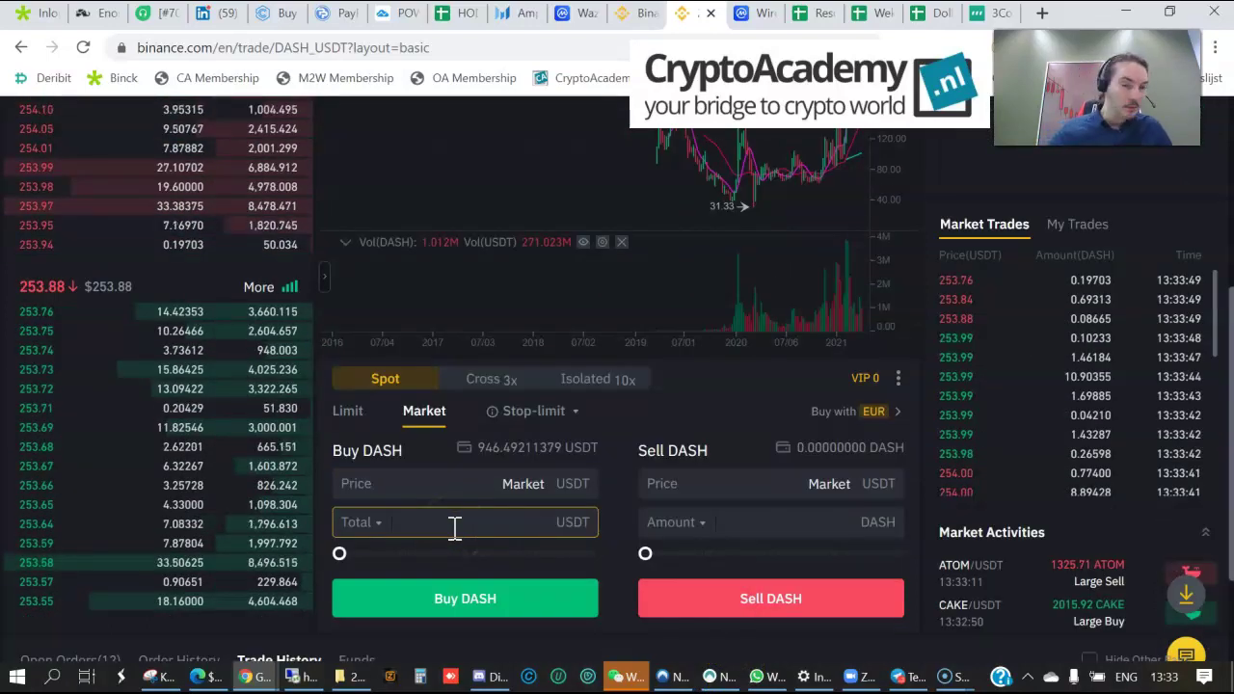
text(236)
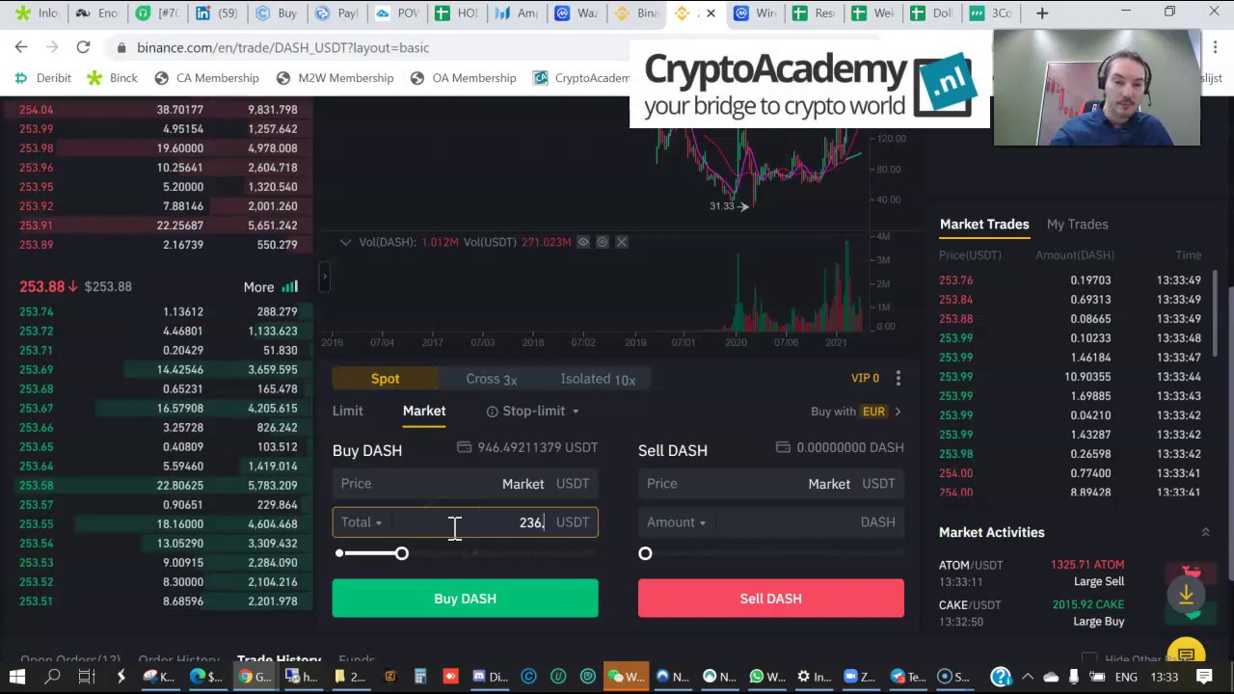
text(.2)
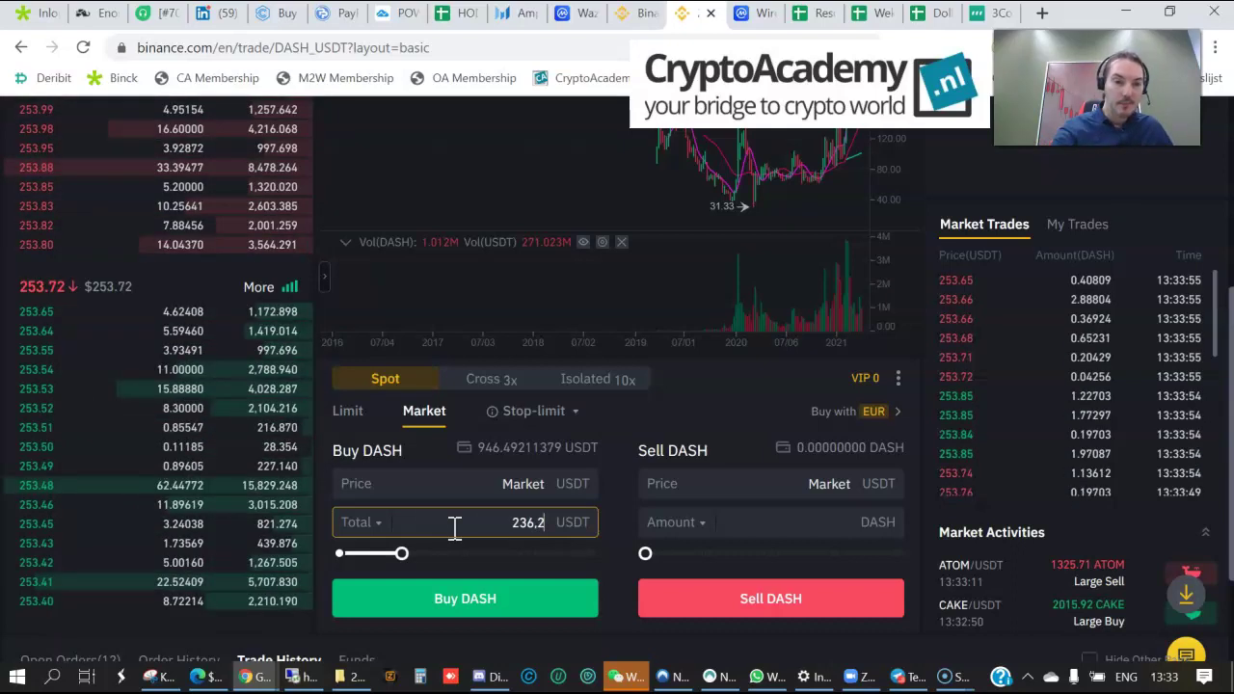
text(5)
click(451, 608)
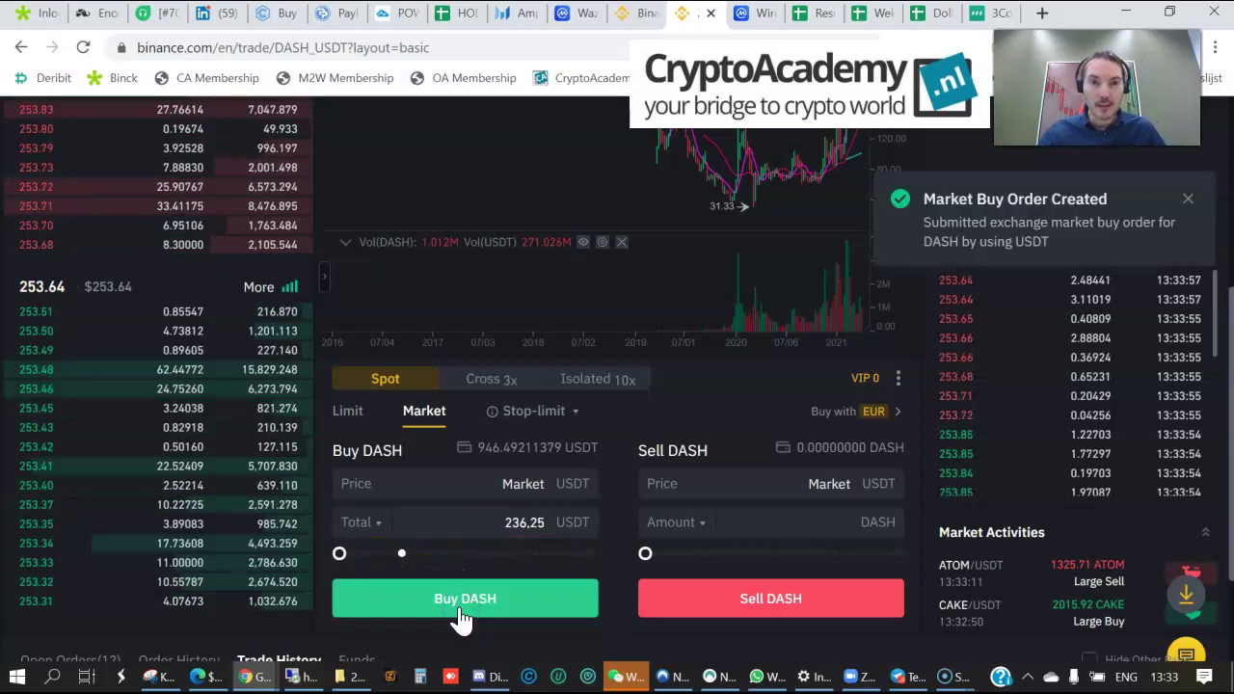
click(569, 488)
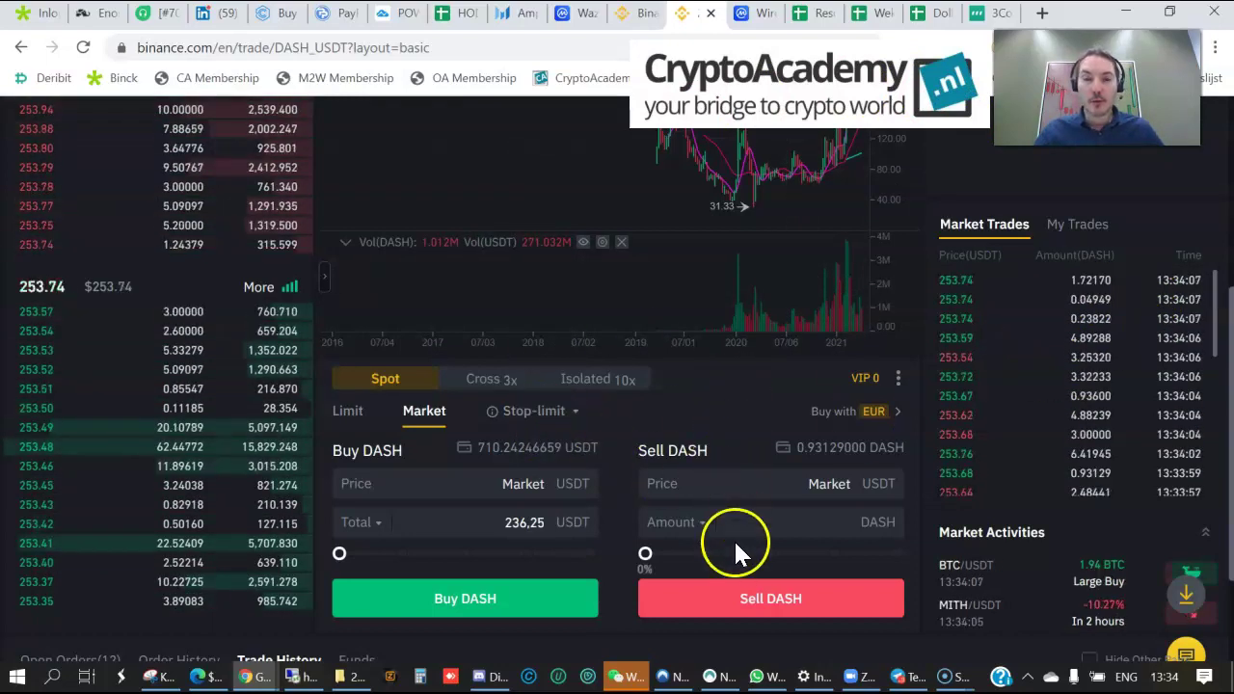
scroll(736, 549, down, 3)
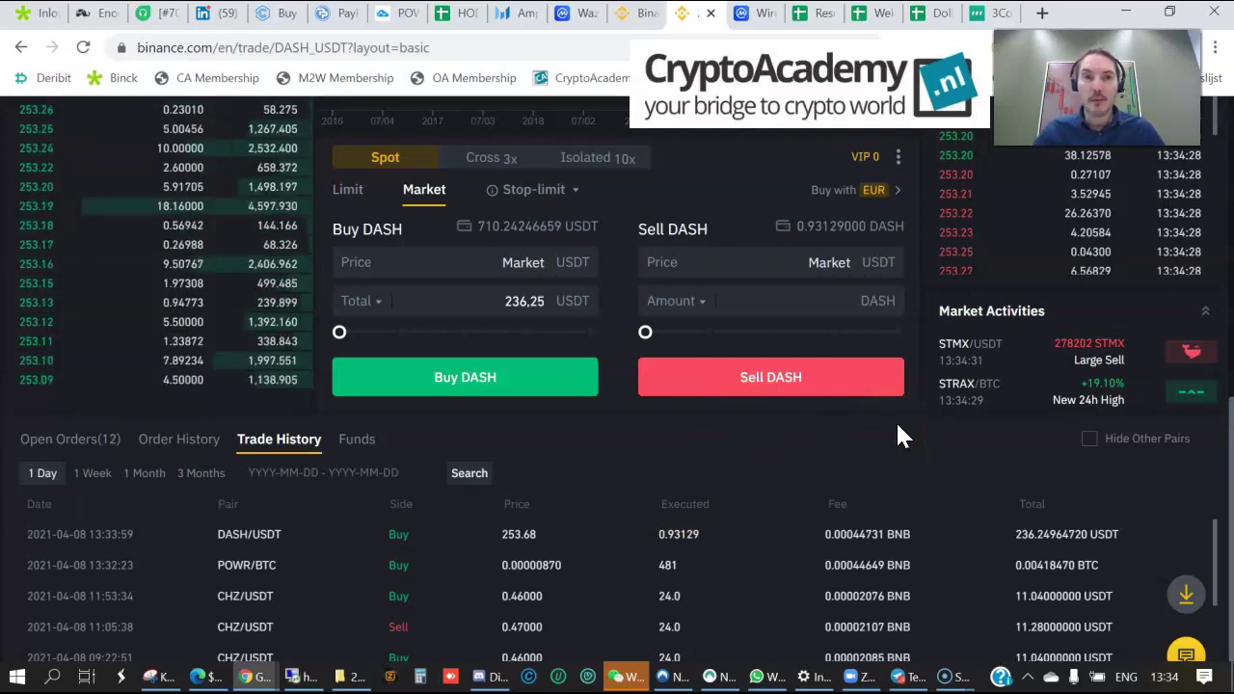
- Switch to the 3Commas SmartTrade page and review the selected exchange and the USDT market
click(982, 17)
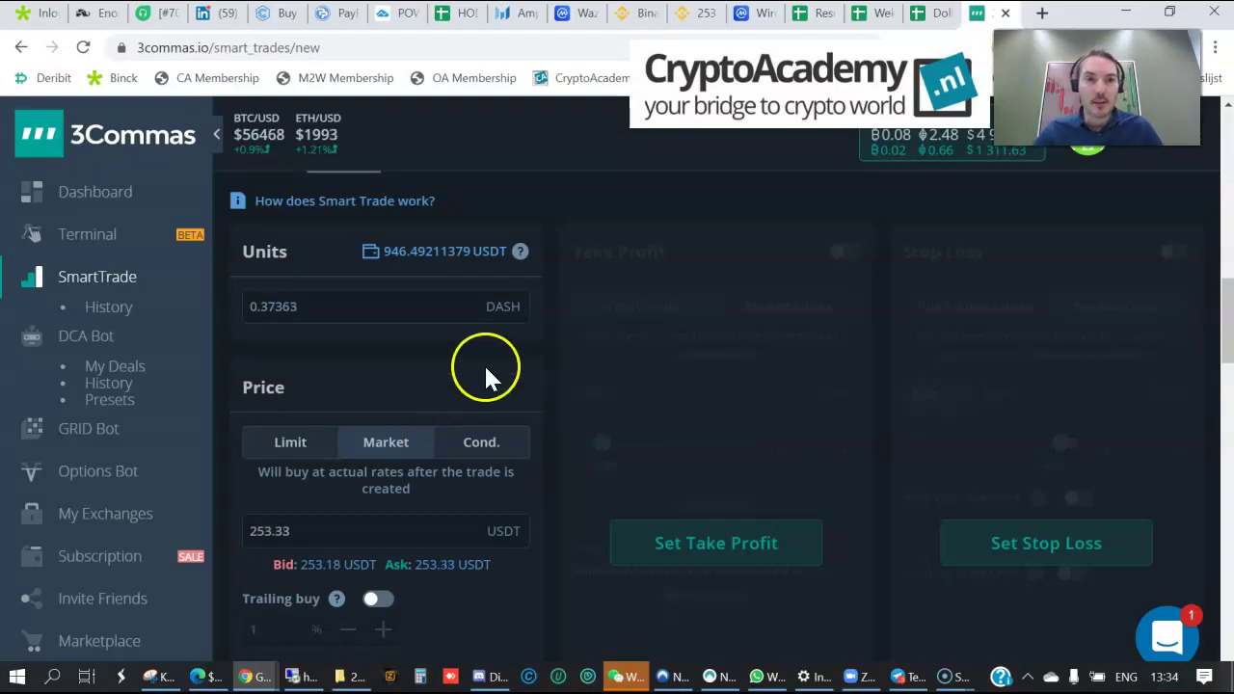
drag(1223, 310, 1228, 143)
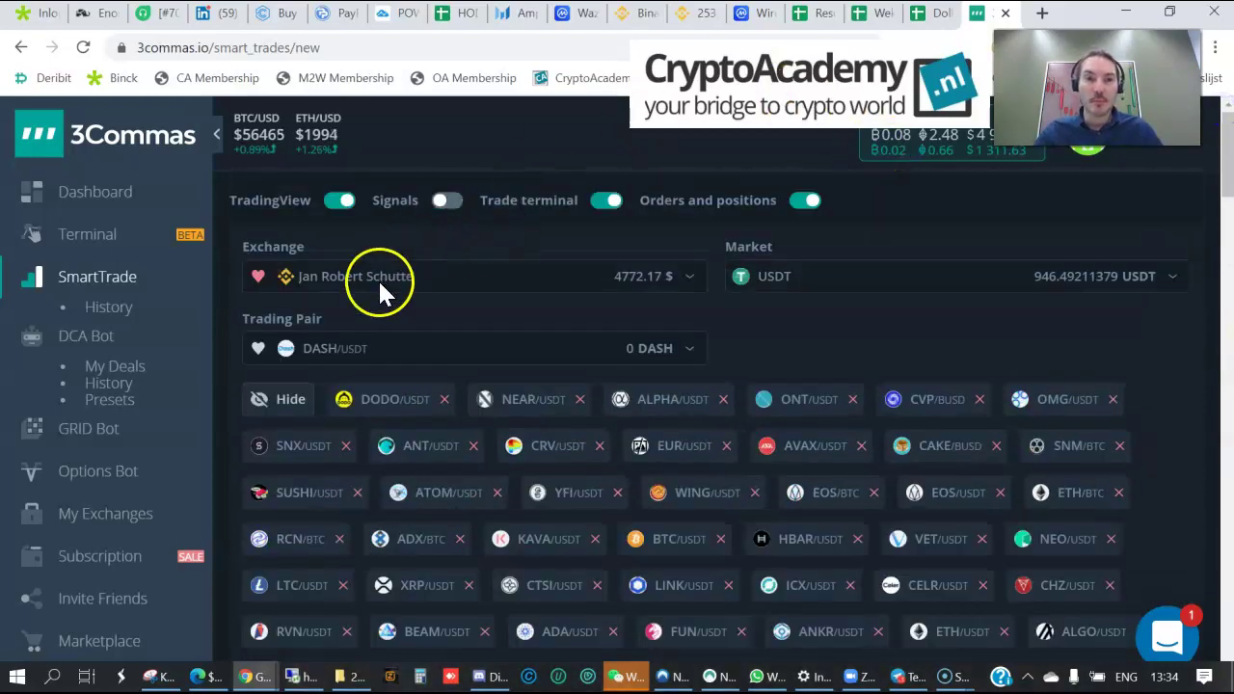
click(789, 276)
click(790, 275)
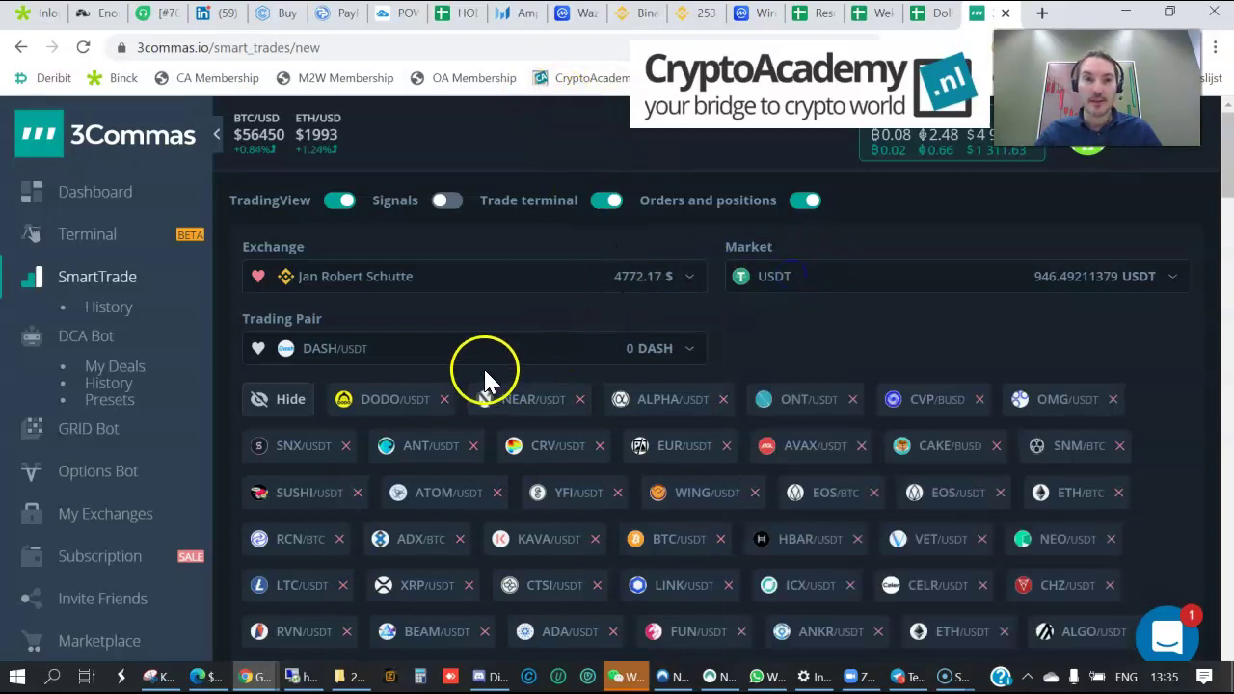
- Mark the DASH/USDT trading pair as a favourite and reload the SmartTrade page to refresh the balances
click(330, 366)
click(250, 345)
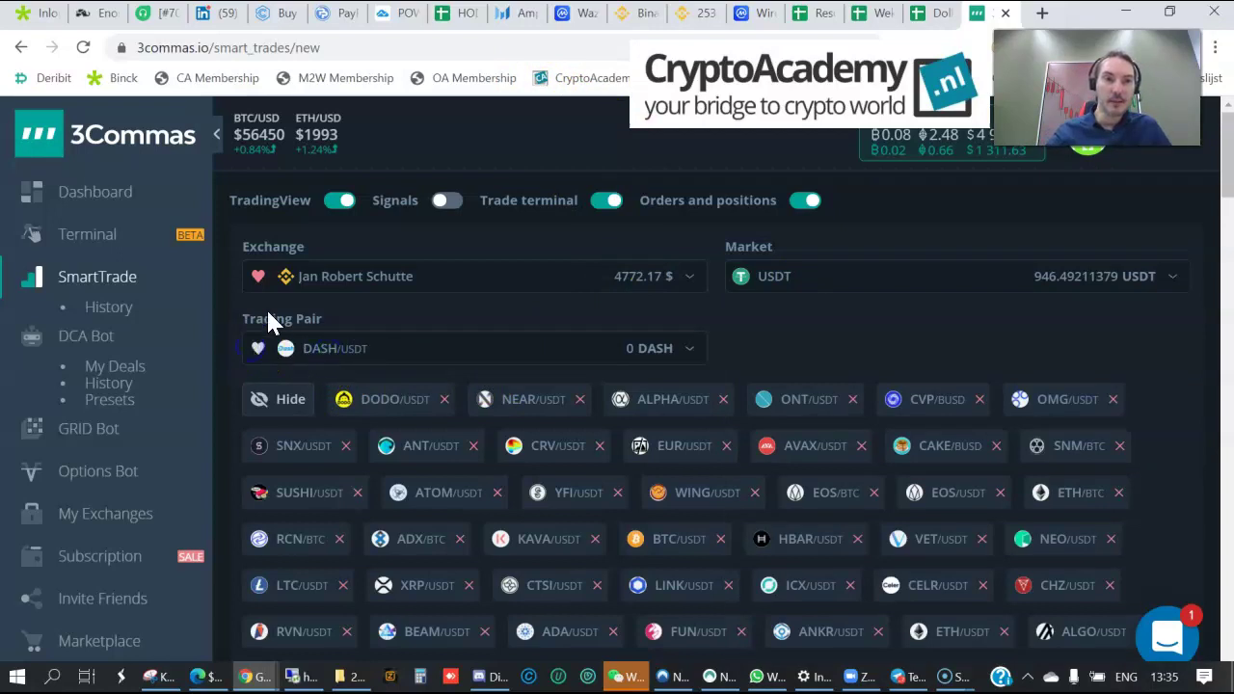
click(273, 48)
key(Return)
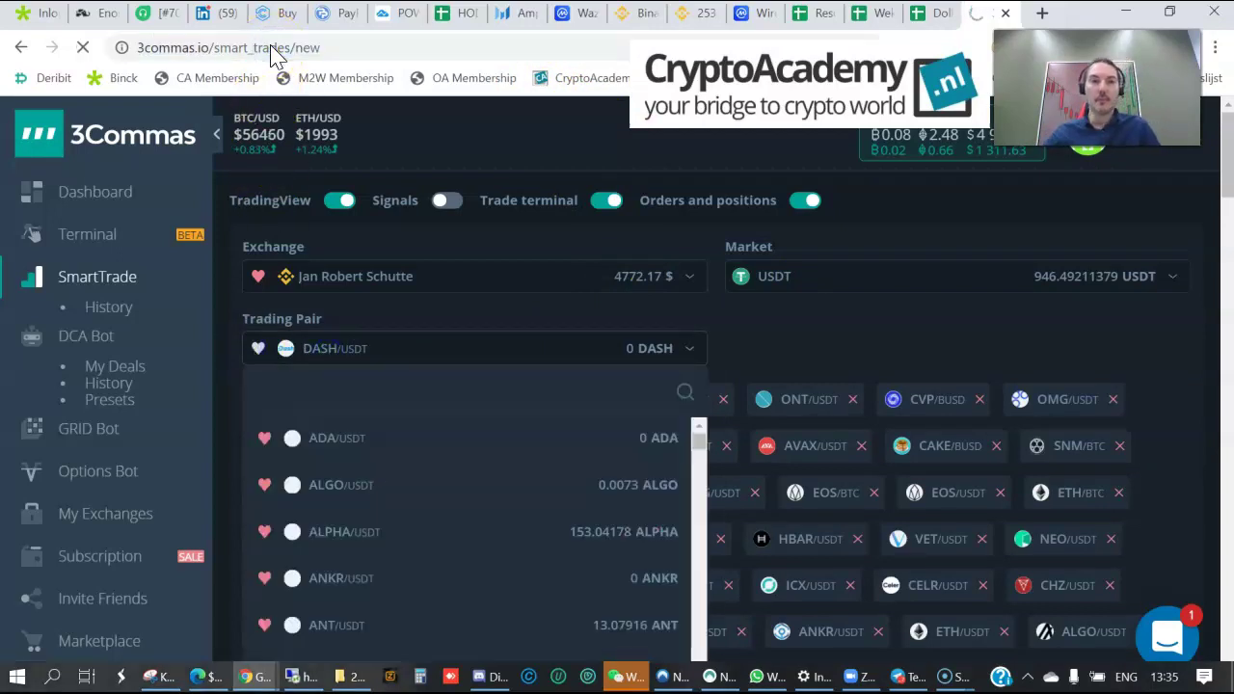
click(270, 371)
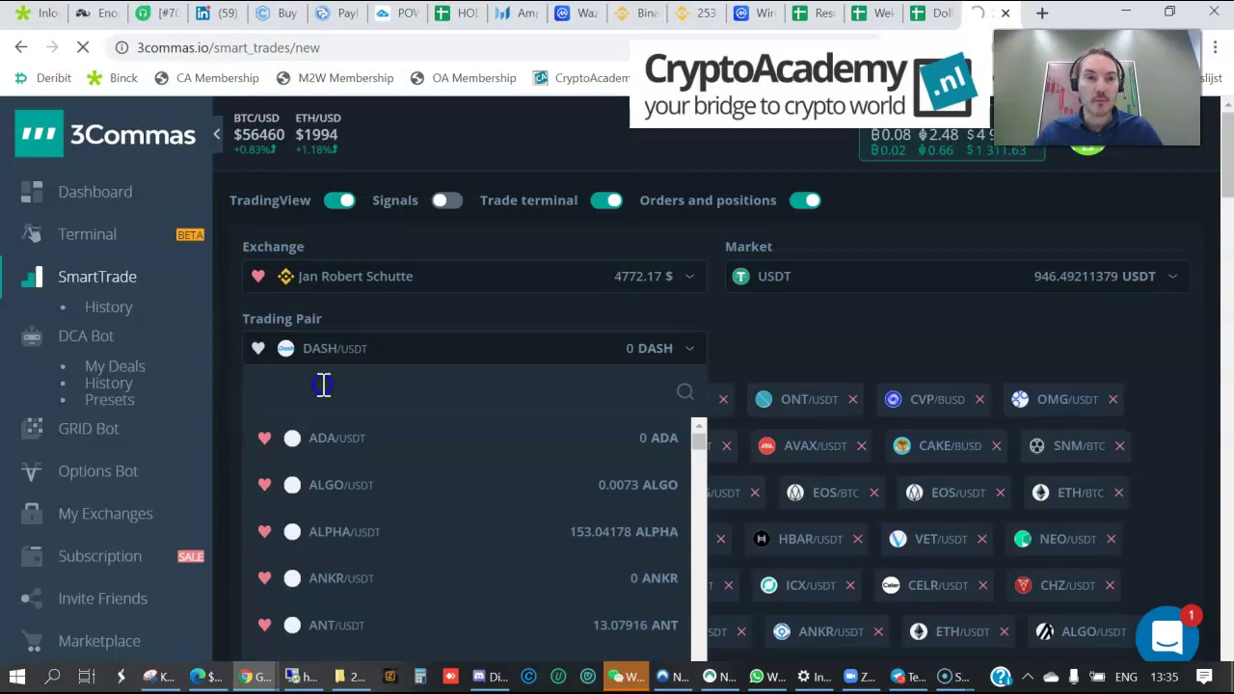
click(321, 352)
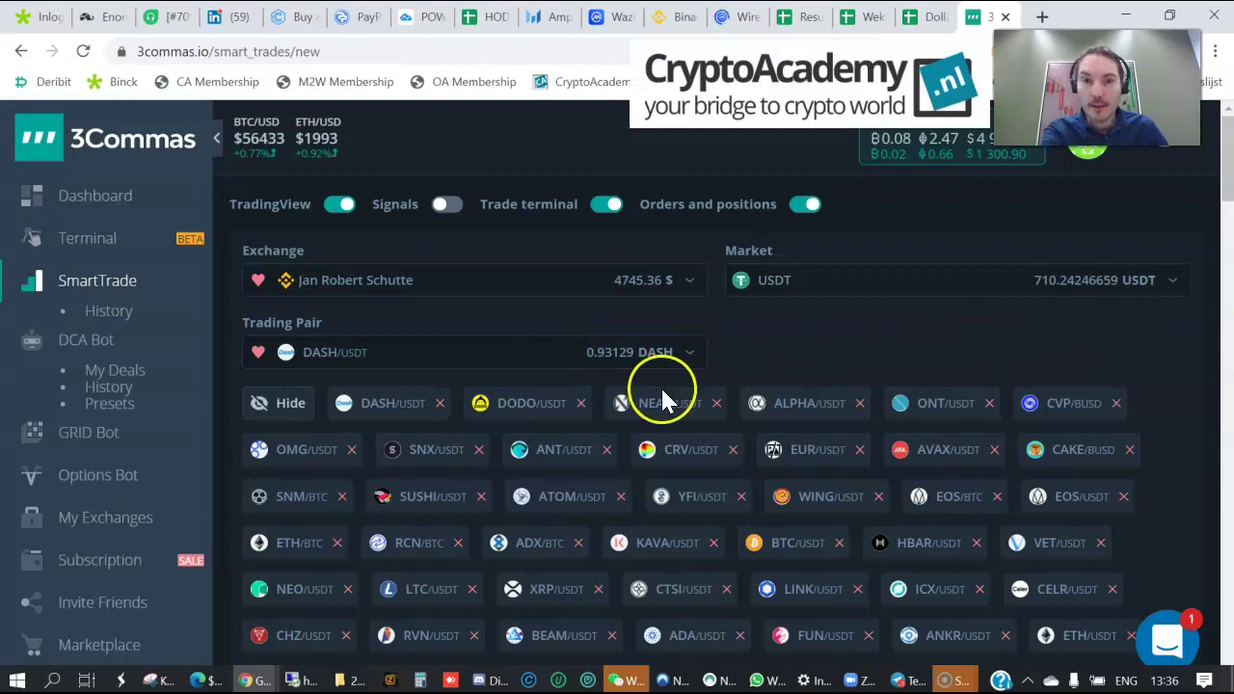
- Choose Smart Sell for DASH/USDT and set the units to 50% of the DASH balance
scroll(1020, 362, down, 8)
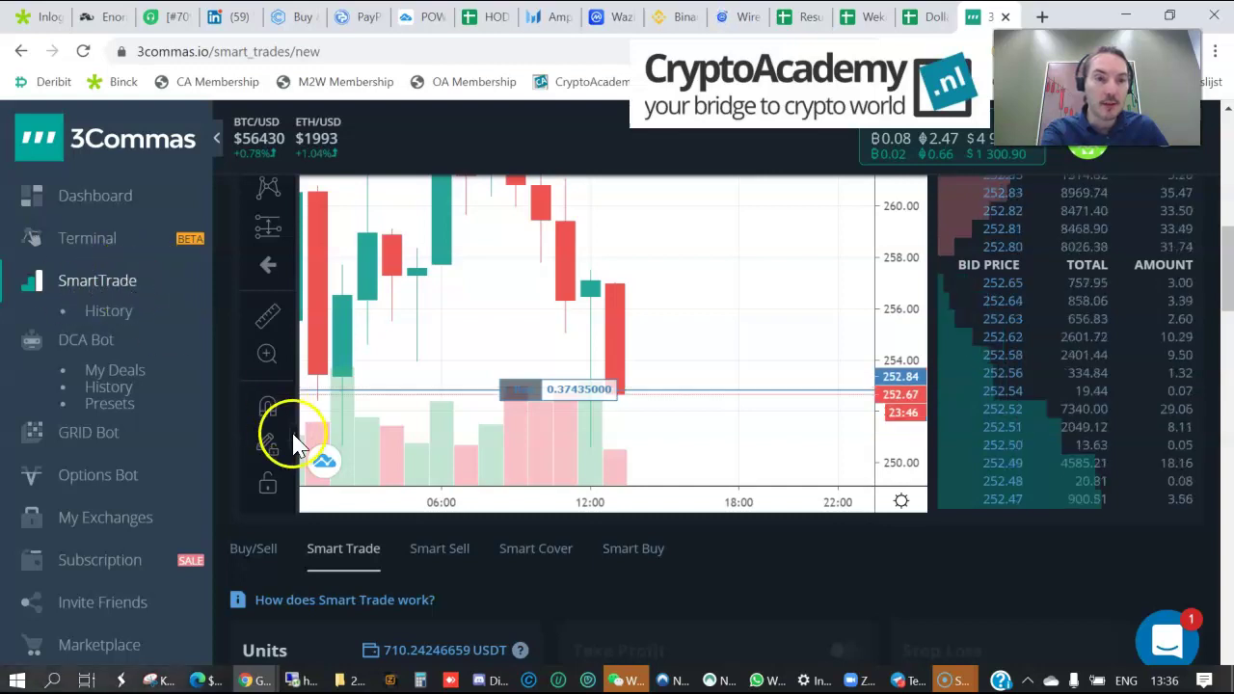
click(450, 559)
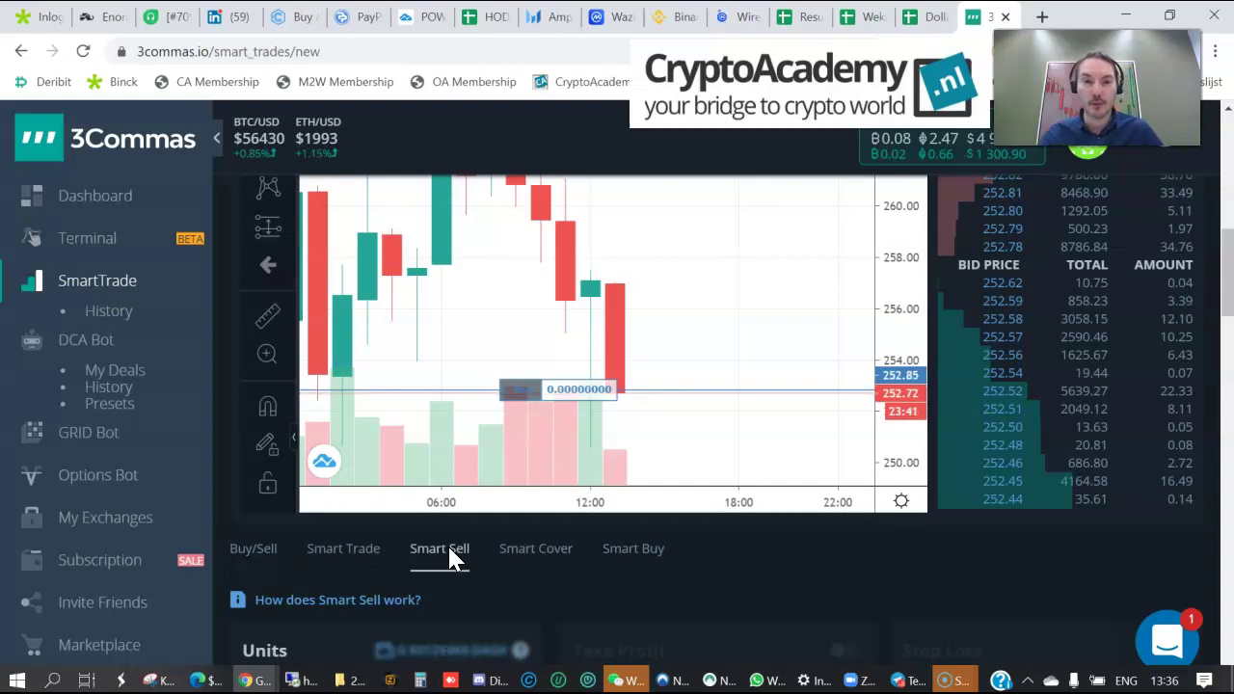
drag(1226, 276, 1228, 363)
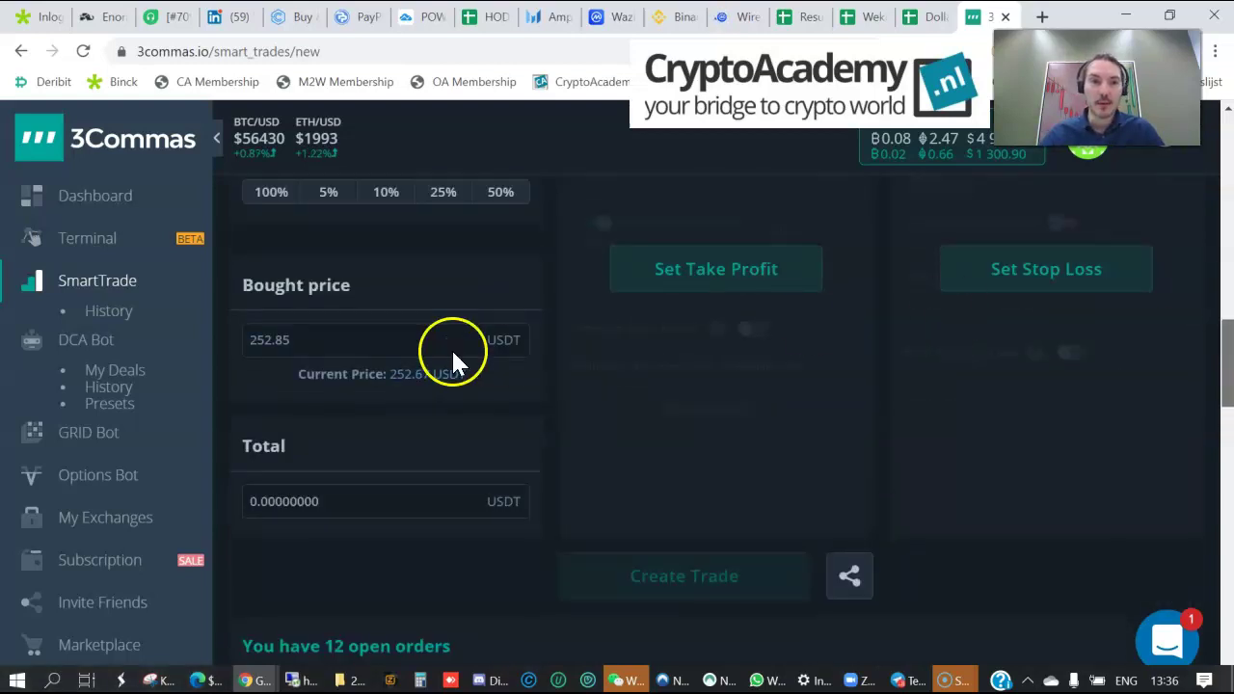
click(502, 192)
scroll(496, 197, down, 1)
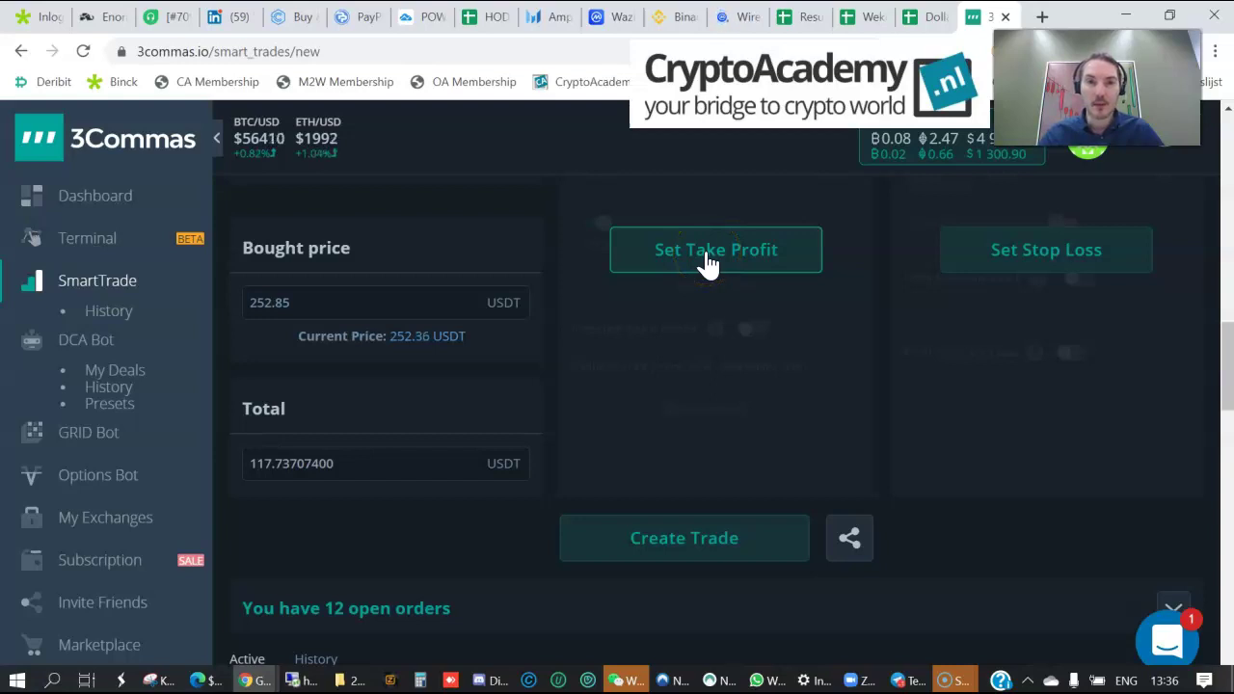
- Switch to the Binance trading page and look up the average price of the DASH buy in the order history
click(682, 17)
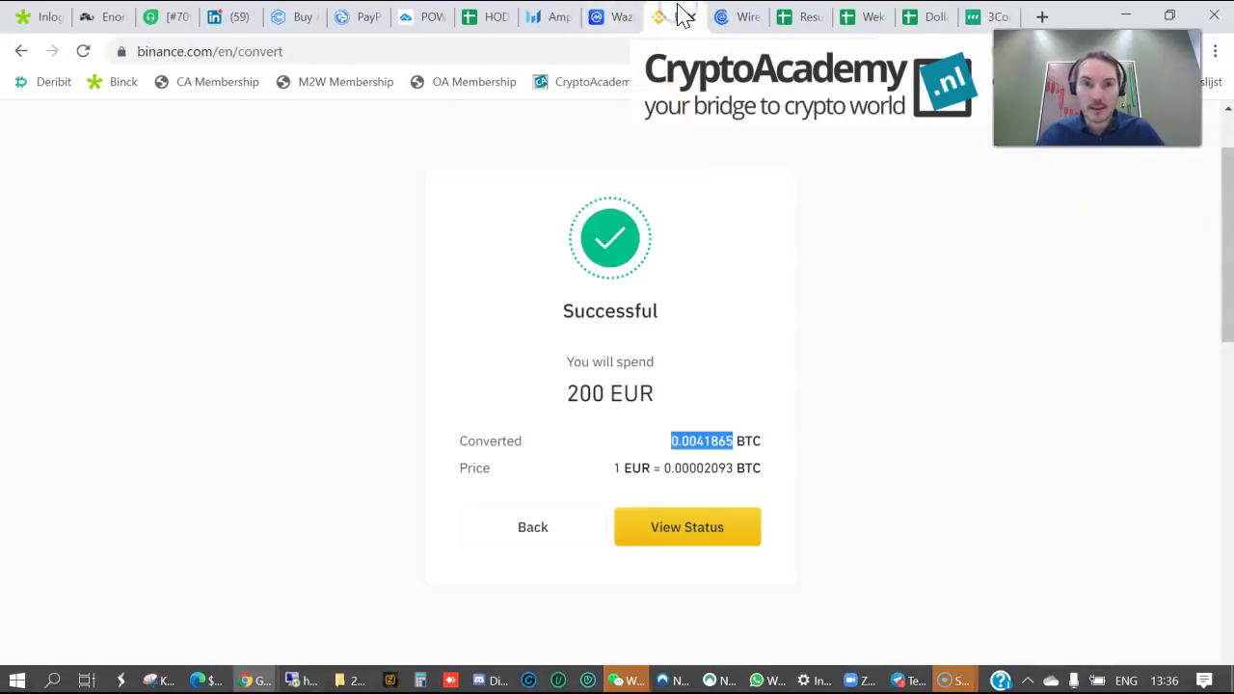
click(619, 26)
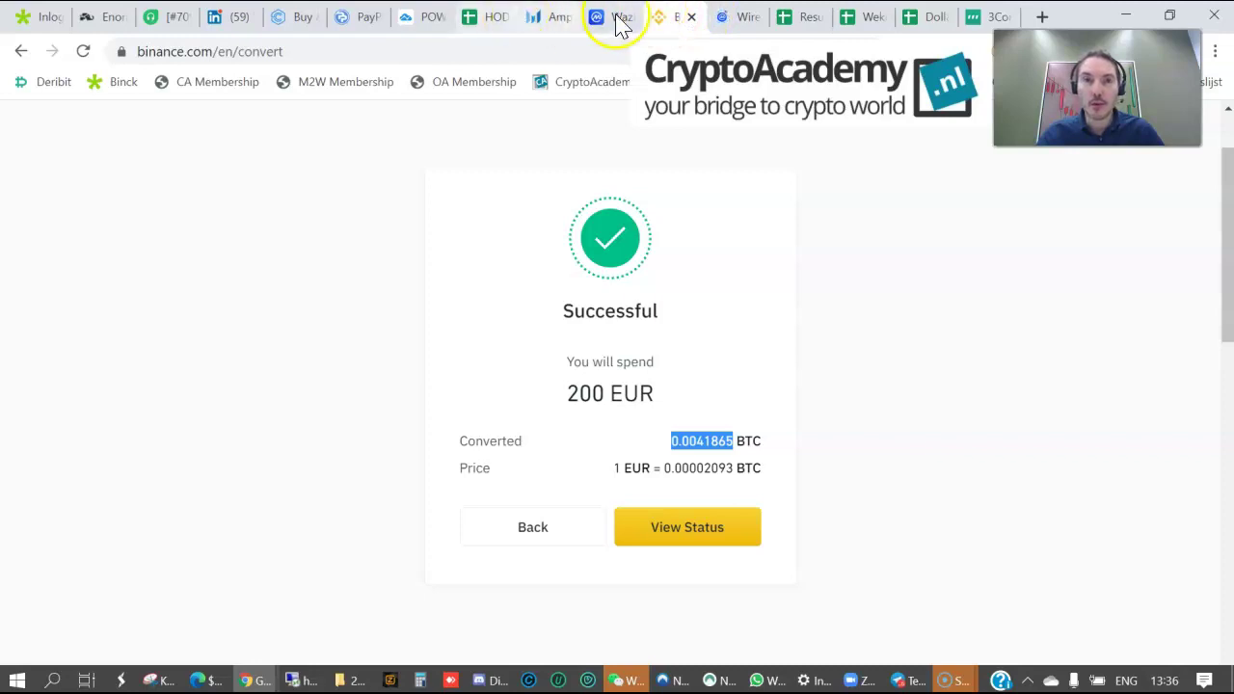
click(20, 53)
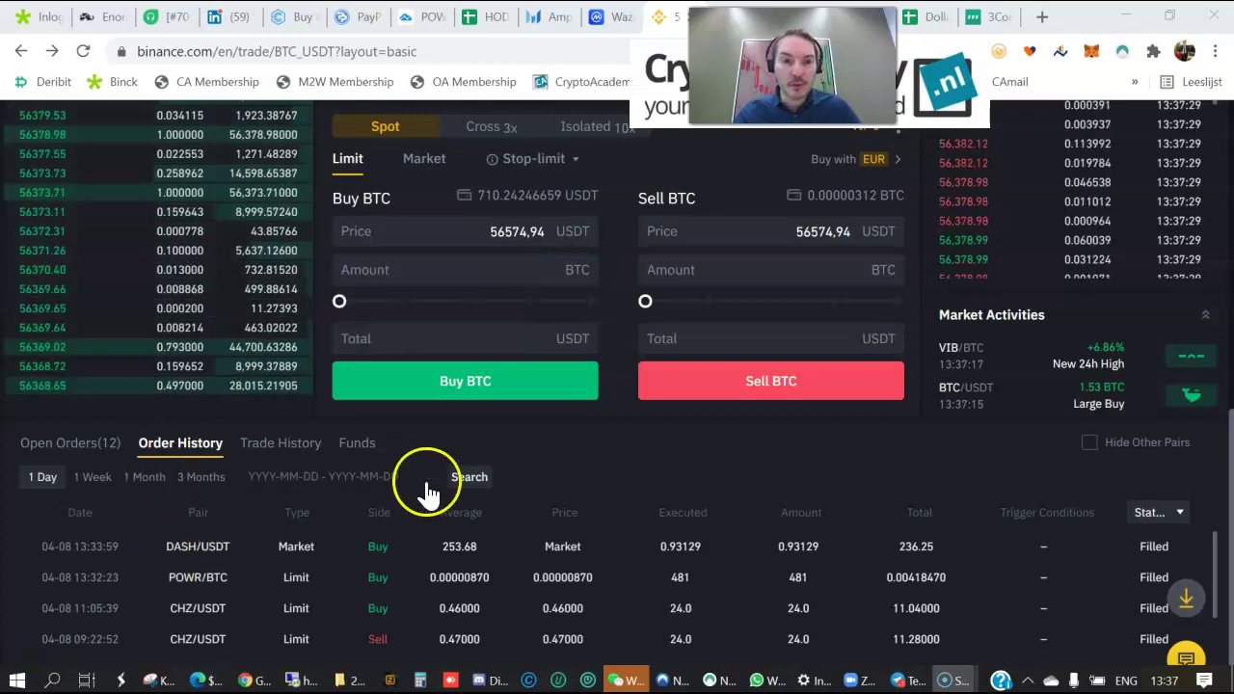
- Switch to the 3Commas SmartTrade page and set the Smart Sell's bought price to 253.68 USDT
click(982, 17)
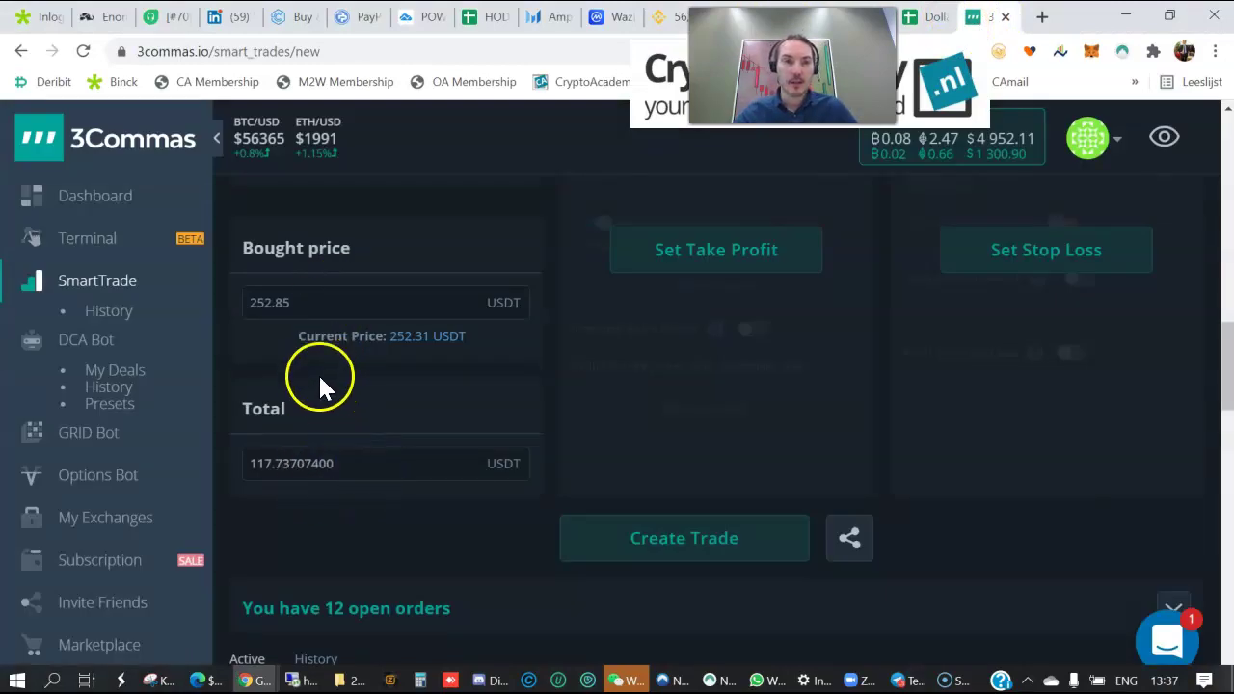
click(322, 299)
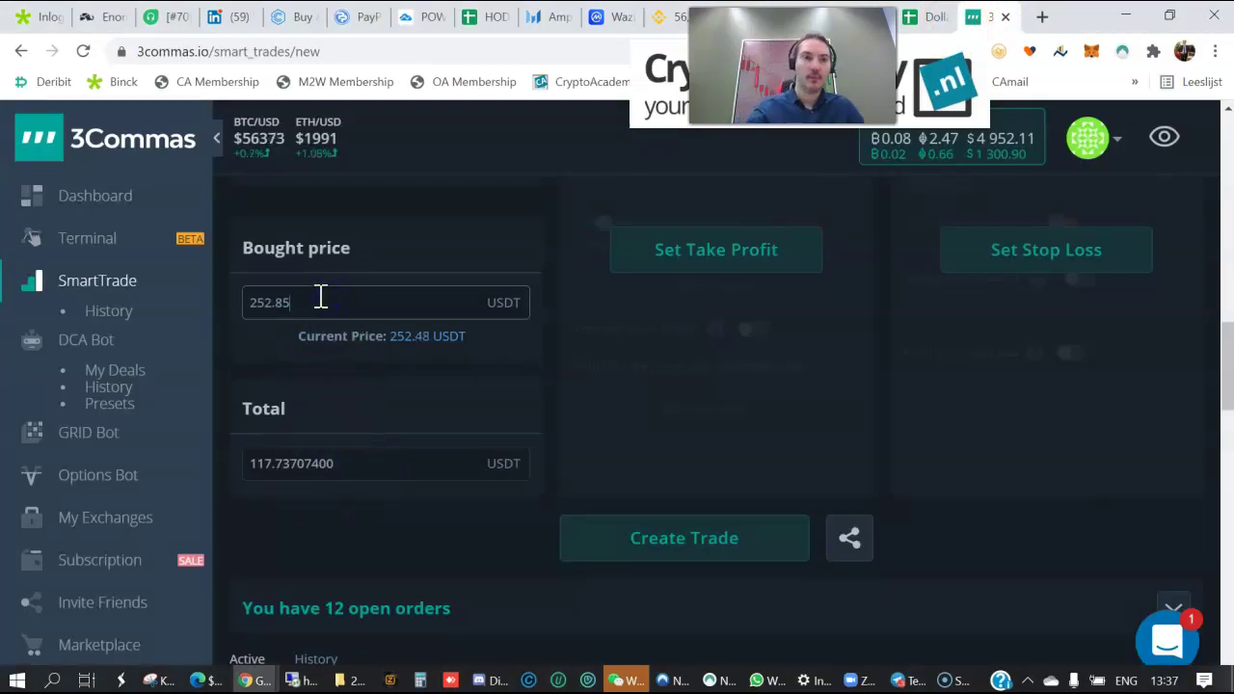
key(BackSpace)
key(BackSpace)
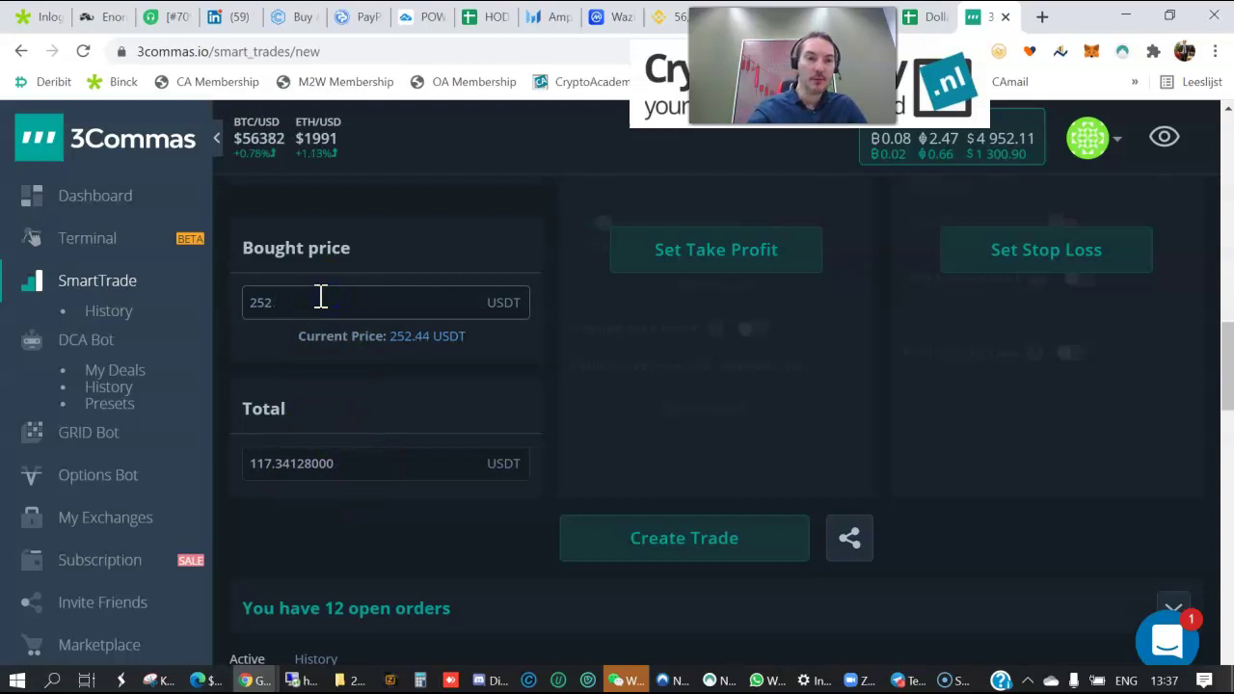
key(BackSpace)
text(3.68)
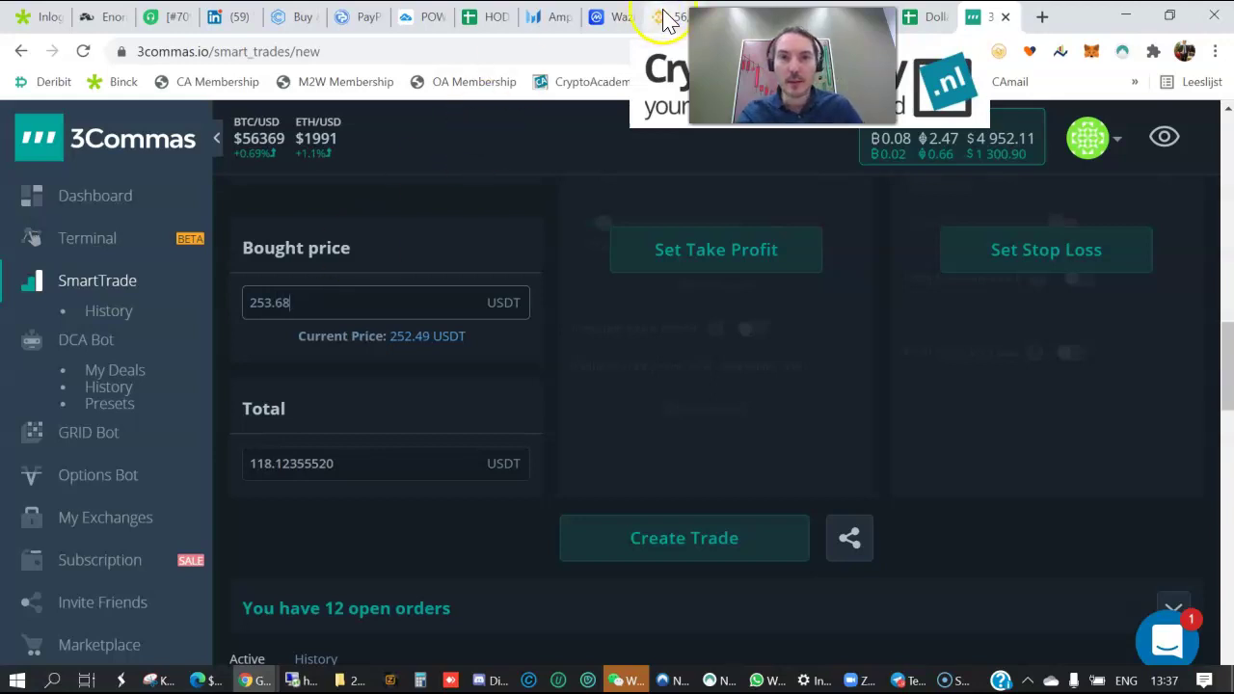
- Check the DASH average price in the Binance order history, and review the units and bought price of the Smart Sell in 3Commas
click(659, 16)
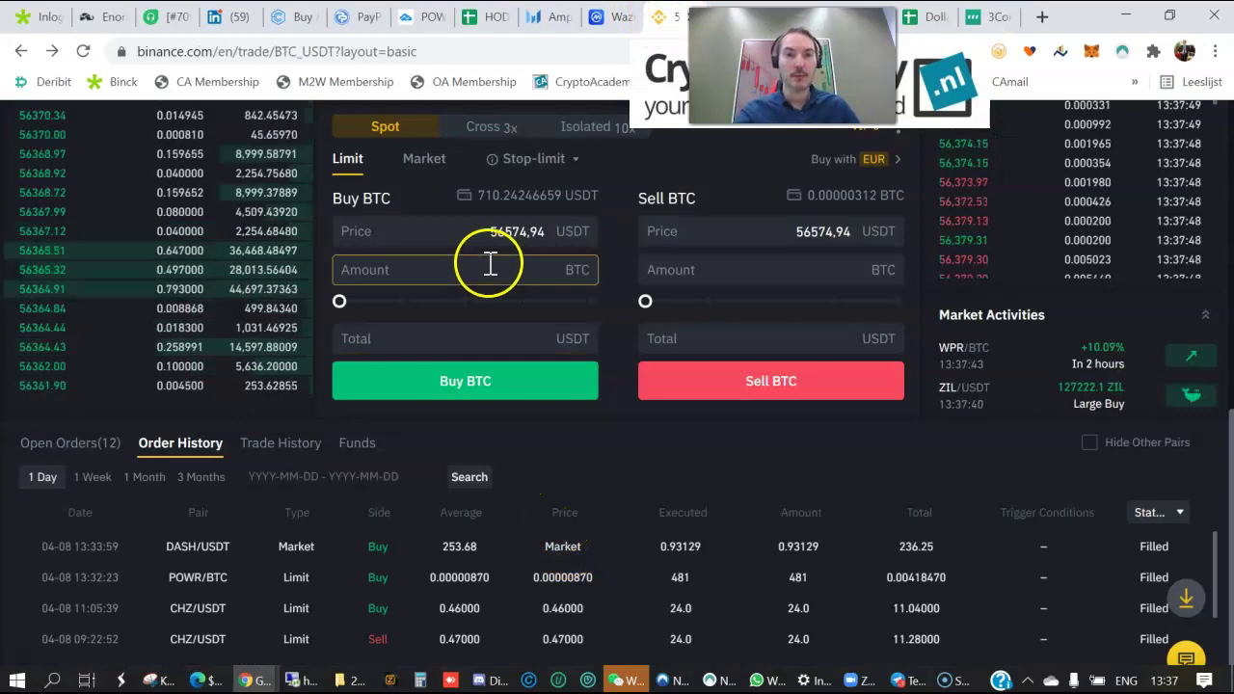
click(976, 17)
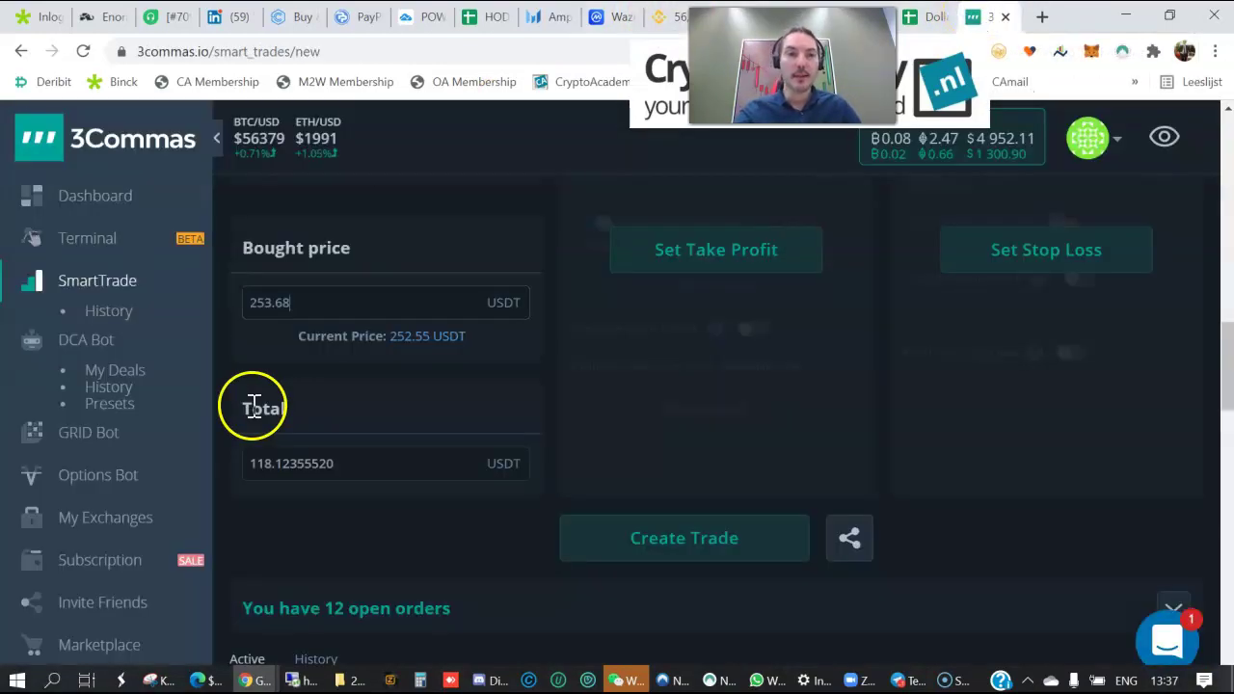
scroll(409, 426, up, 2)
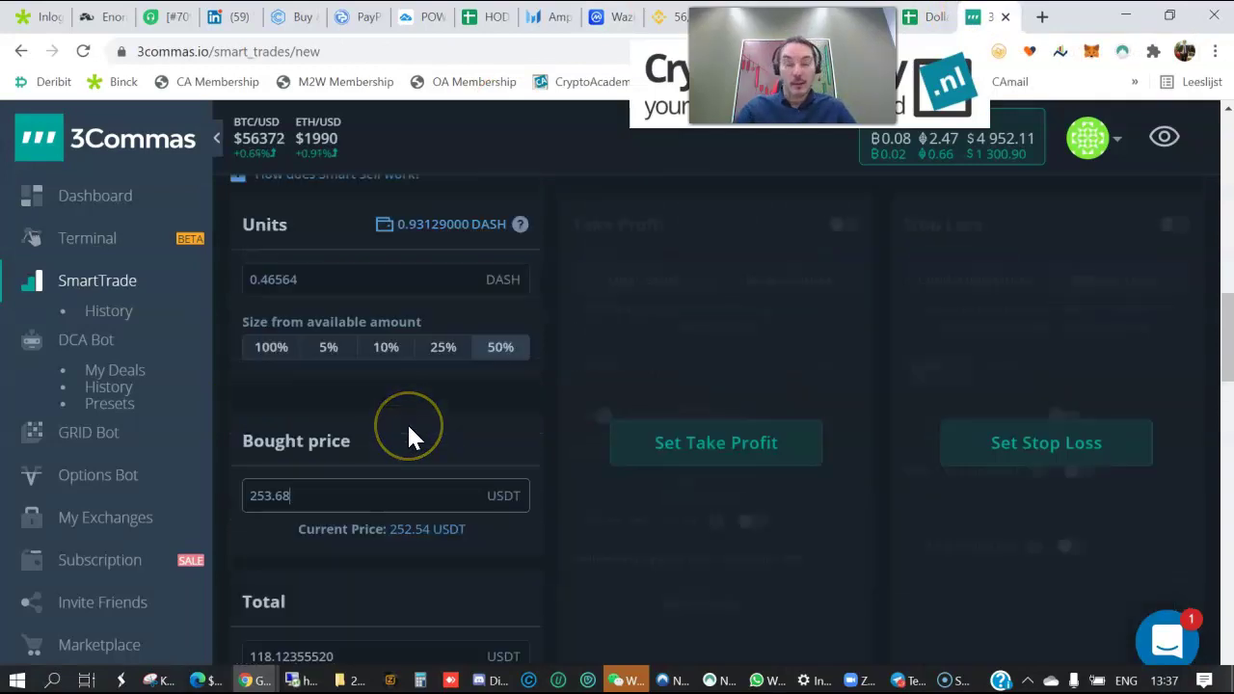
scroll(448, 410, up, 2)
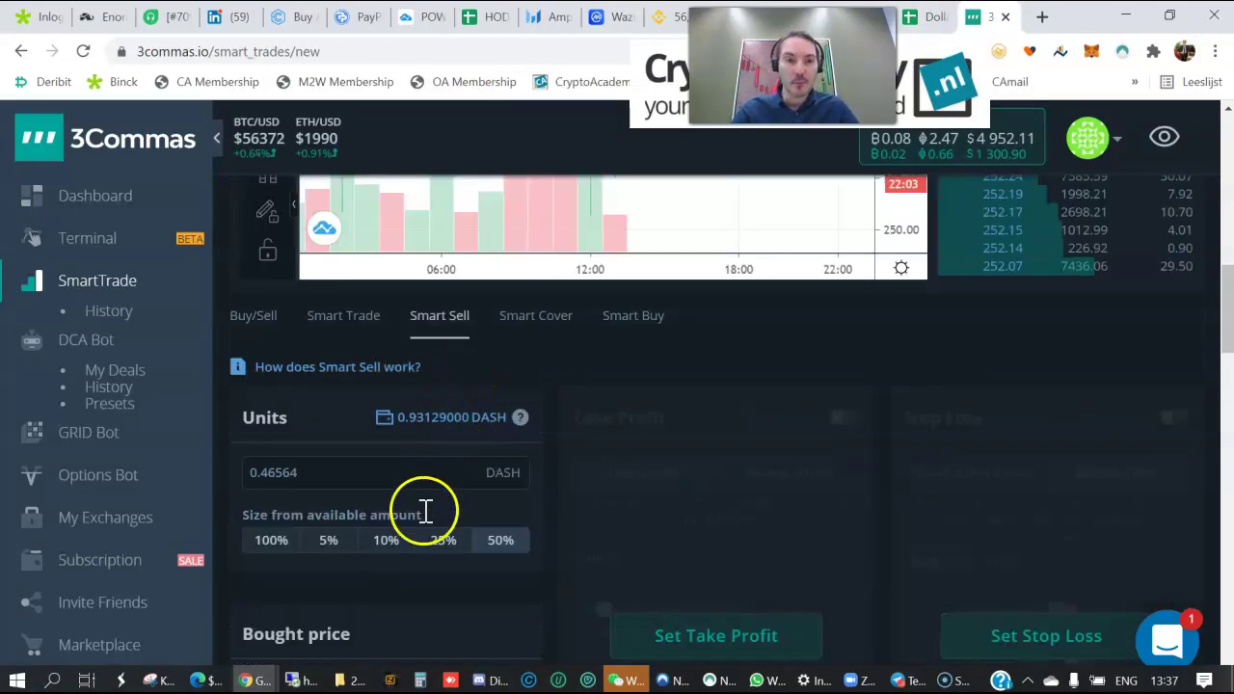
scroll(410, 511, down, 1)
scroll(408, 500, down, 1)
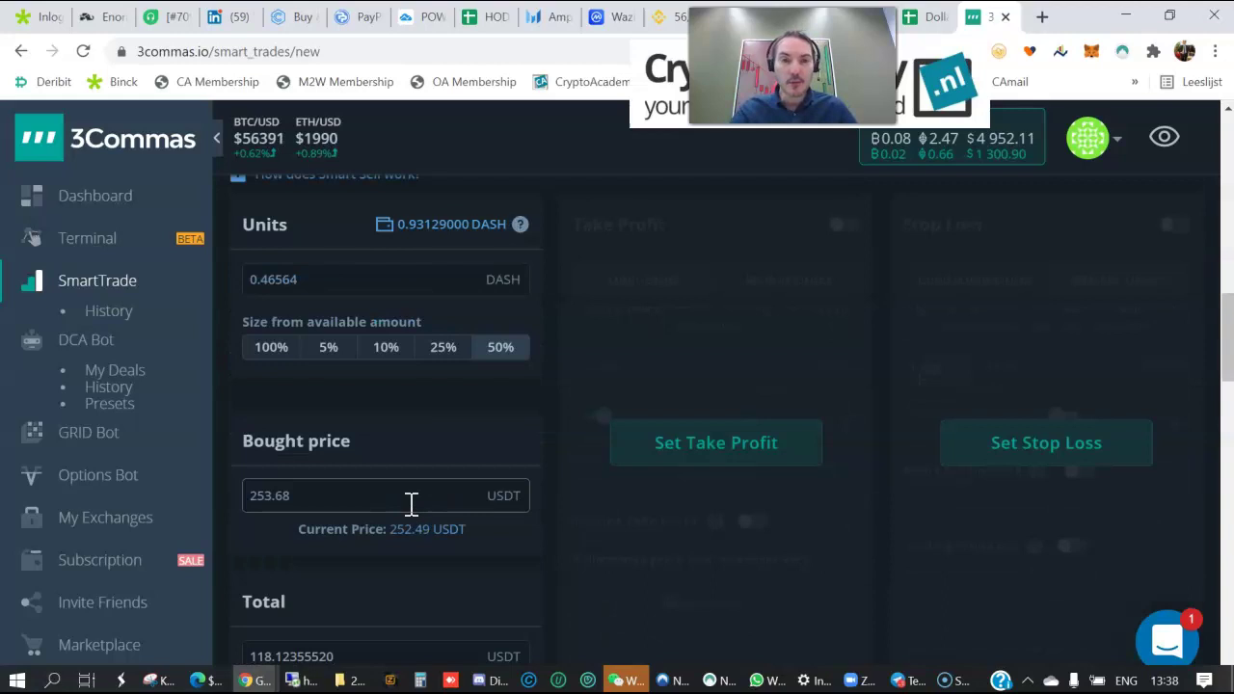
- Enable Take Profit for the DASH Smart Sell and set its target to 100%
click(689, 449)
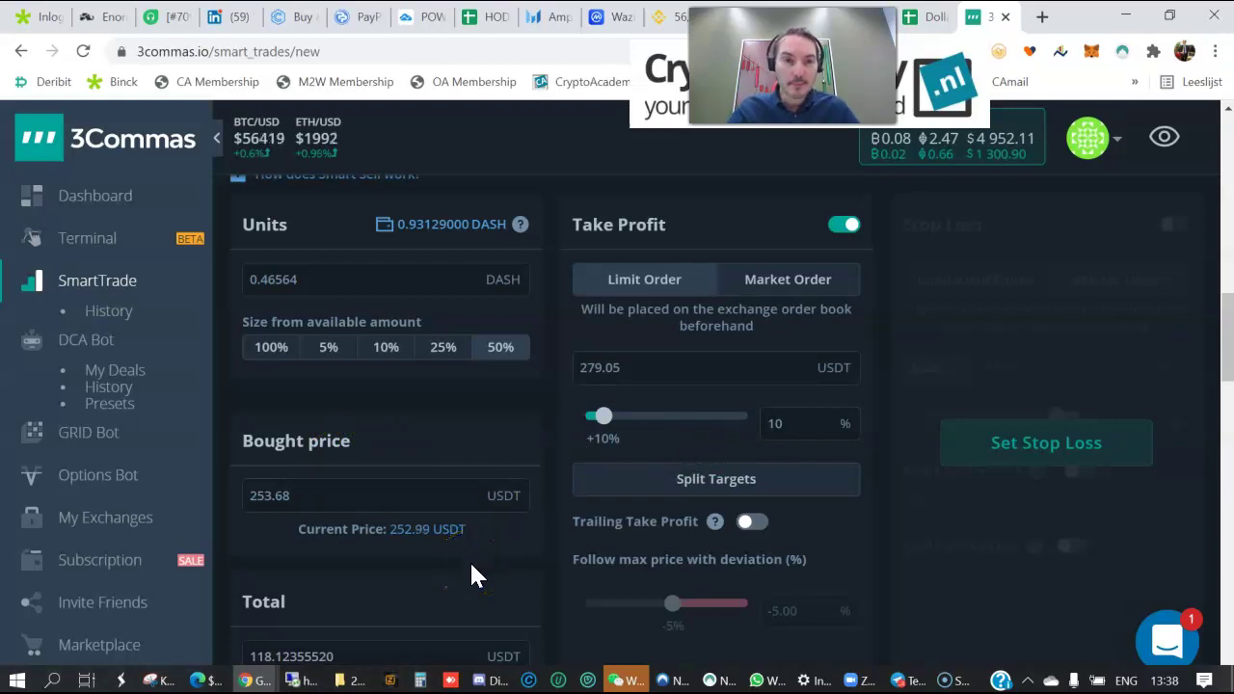
click(605, 420)
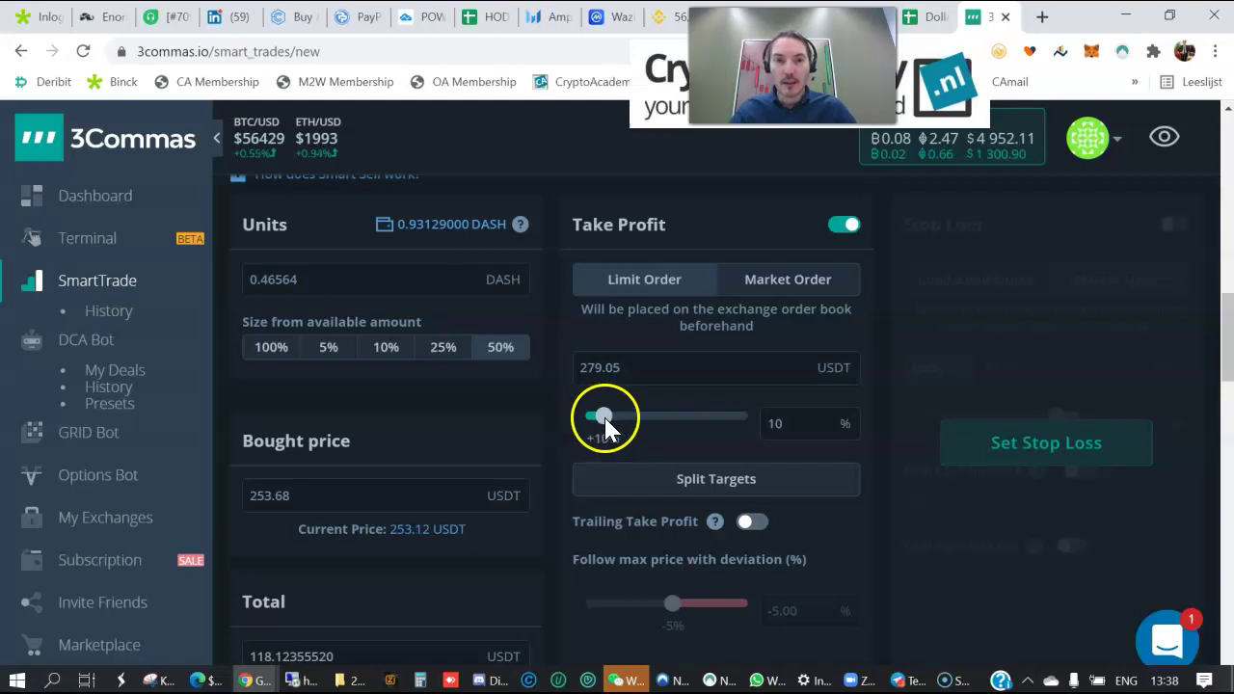
drag(604, 421, 686, 419)
drag(785, 424, 796, 424)
text(0)
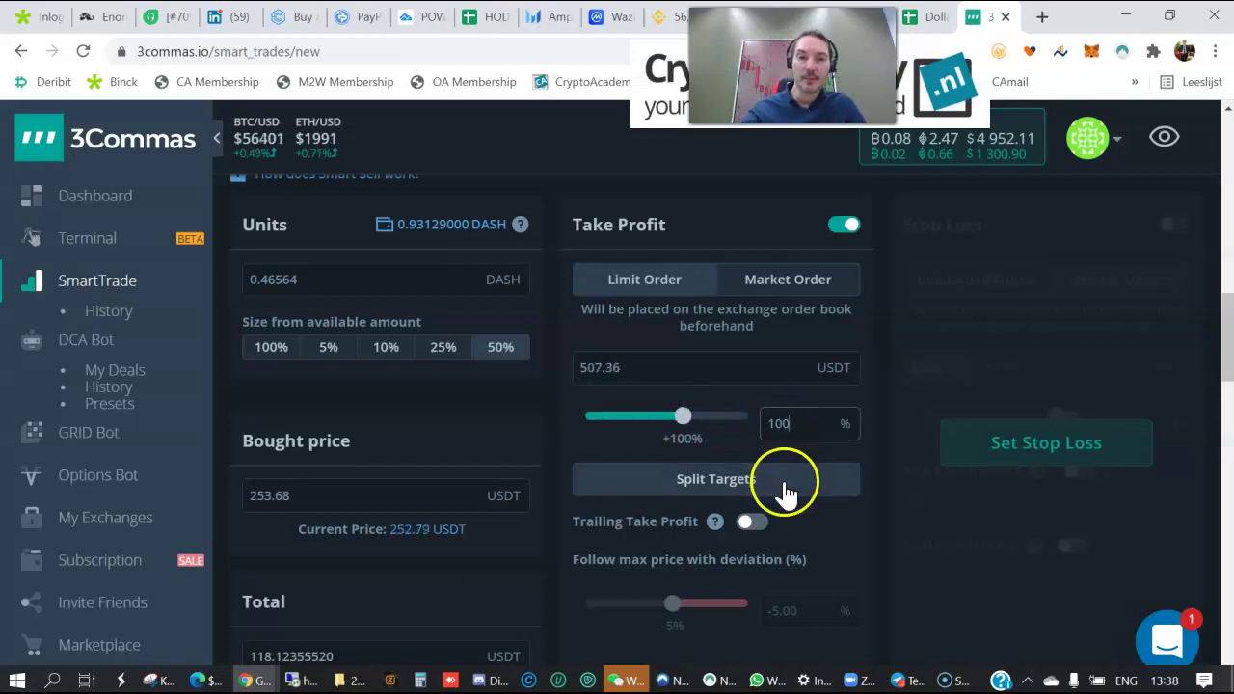
- Enable Trailing Take Profit and set the deviation from the maximum price to -2%
click(750, 523)
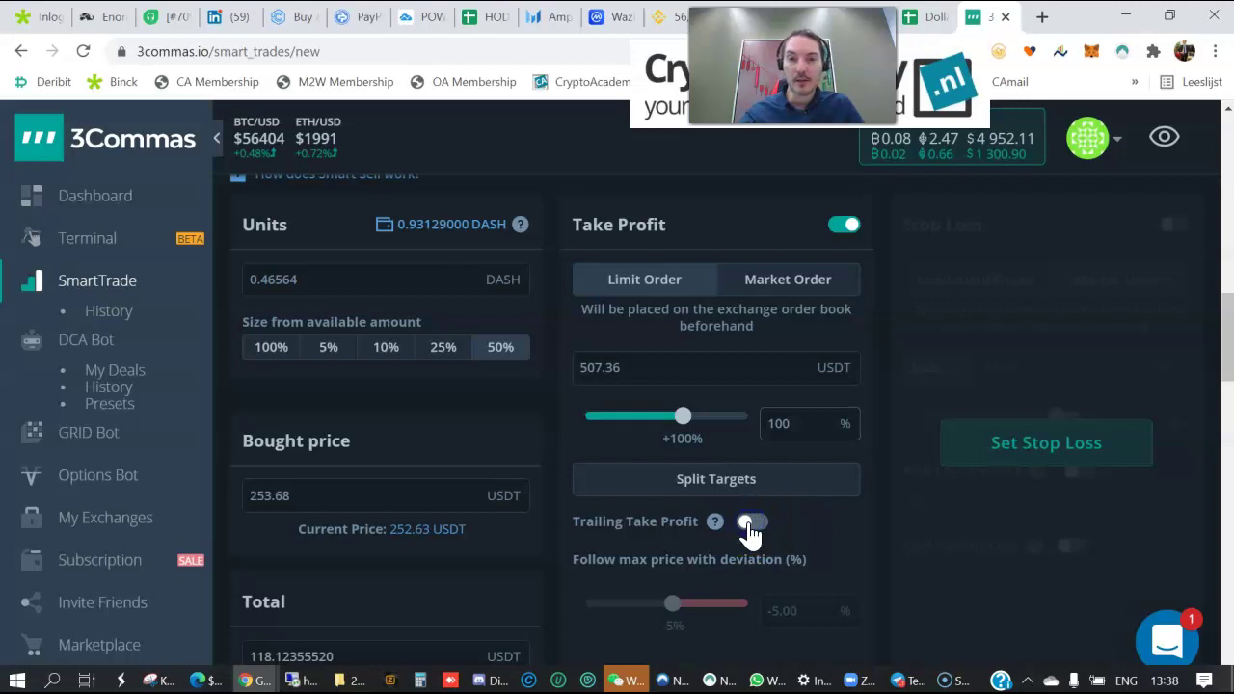
click(794, 612)
key(BackSpace)
key(BackSpace)
key(BackSpace)
key(BackSpace)
key(BackSpace)
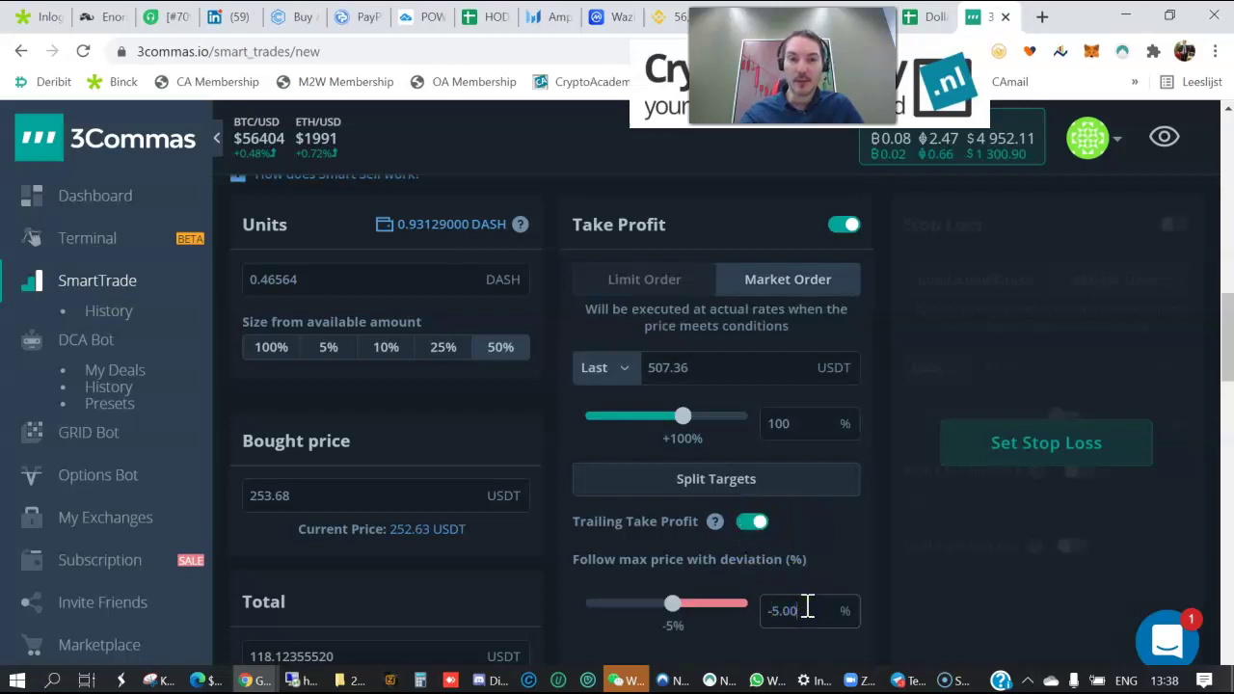
text(-)
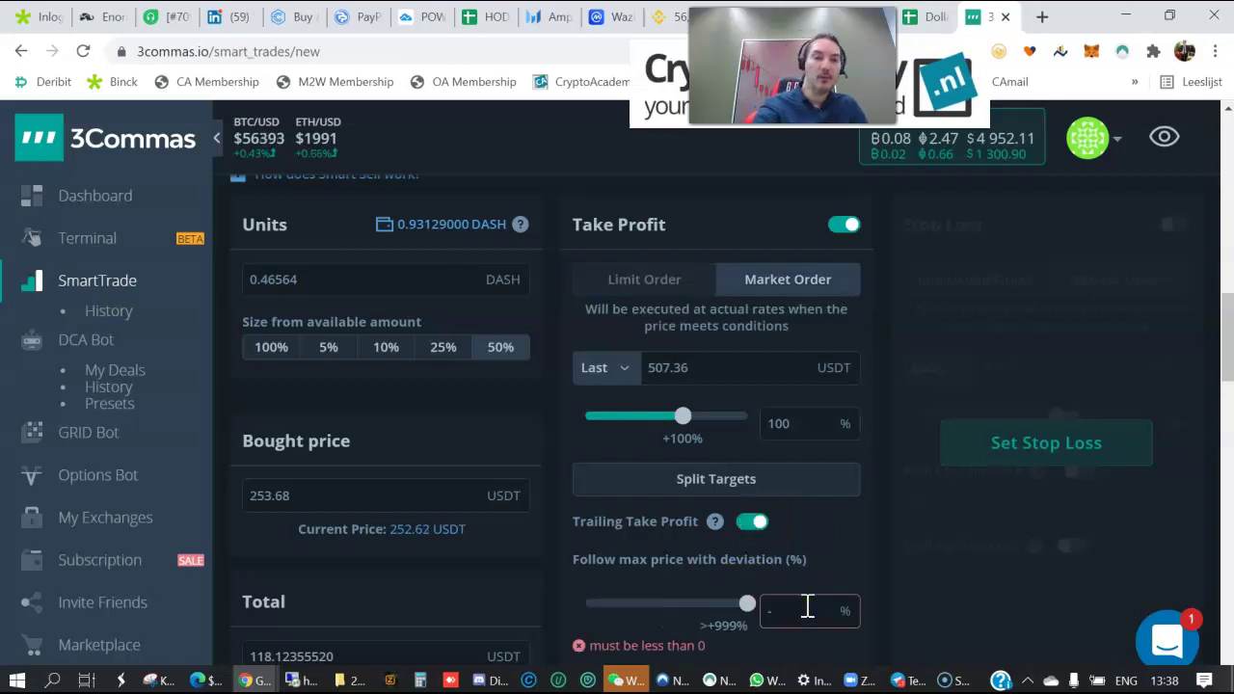
text(2)
- Create the DASH/USDT Smart Sell trade, confirm the transaction and dismiss the closing message
click(1228, 349)
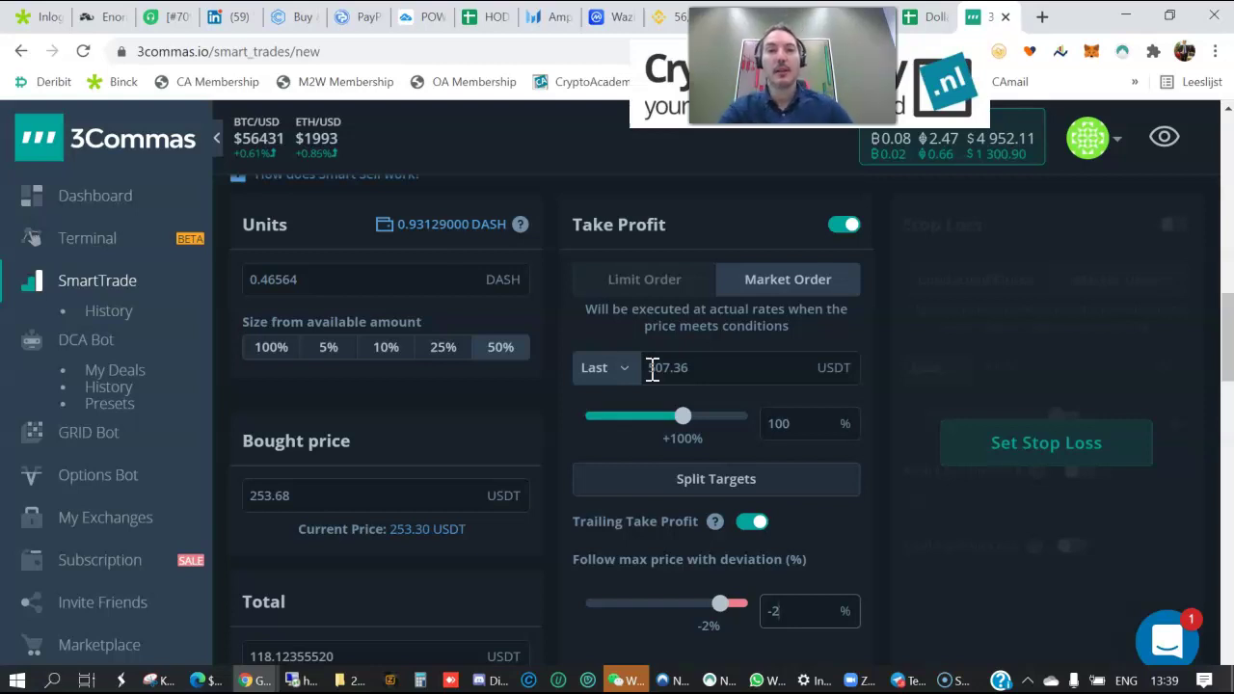
mouse_move(628, 278)
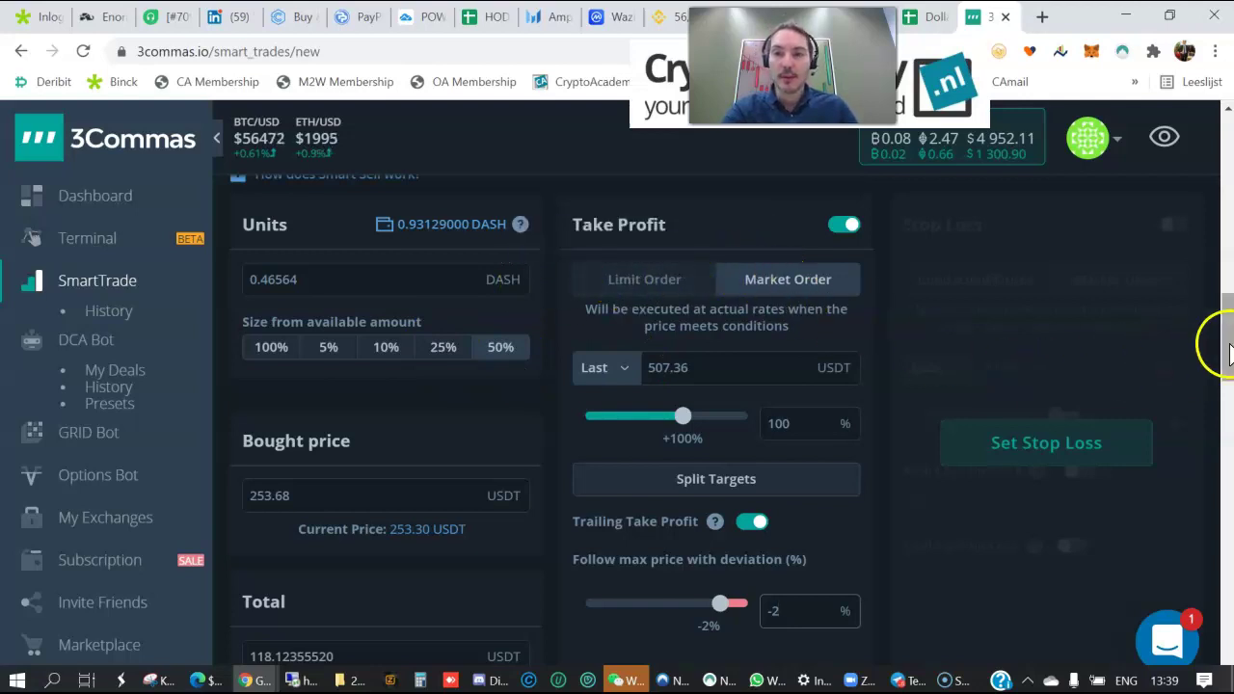
drag(1228, 339, 1225, 402)
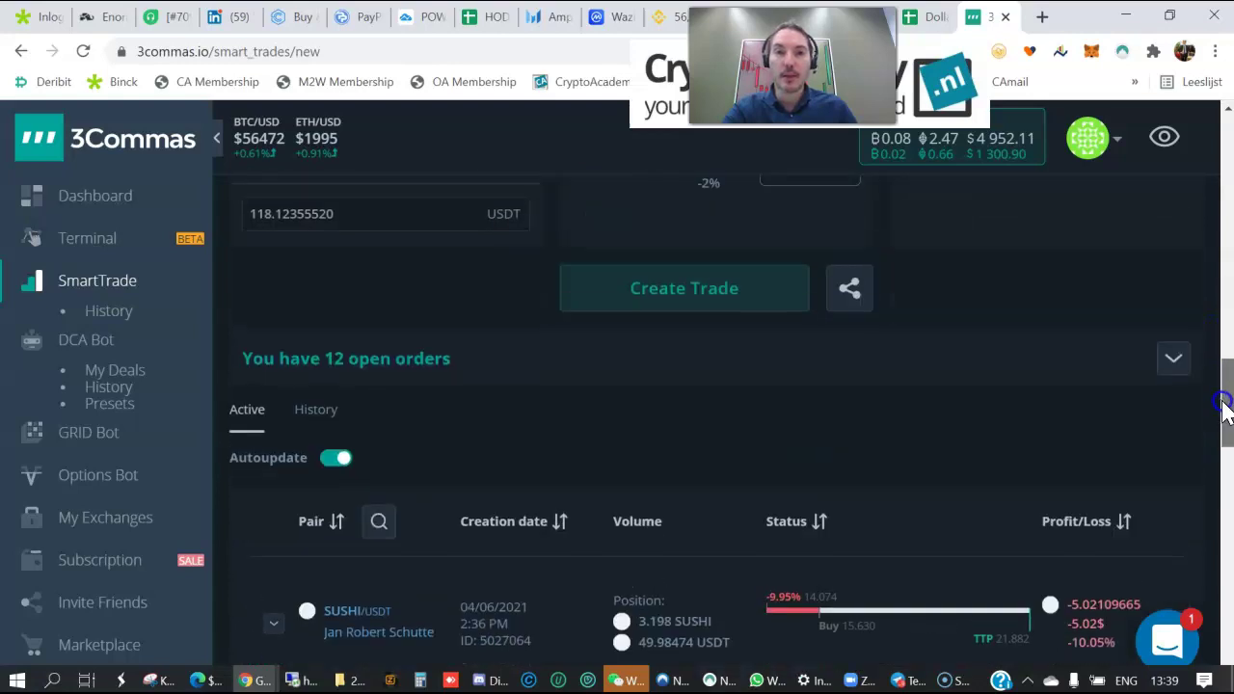
click(775, 299)
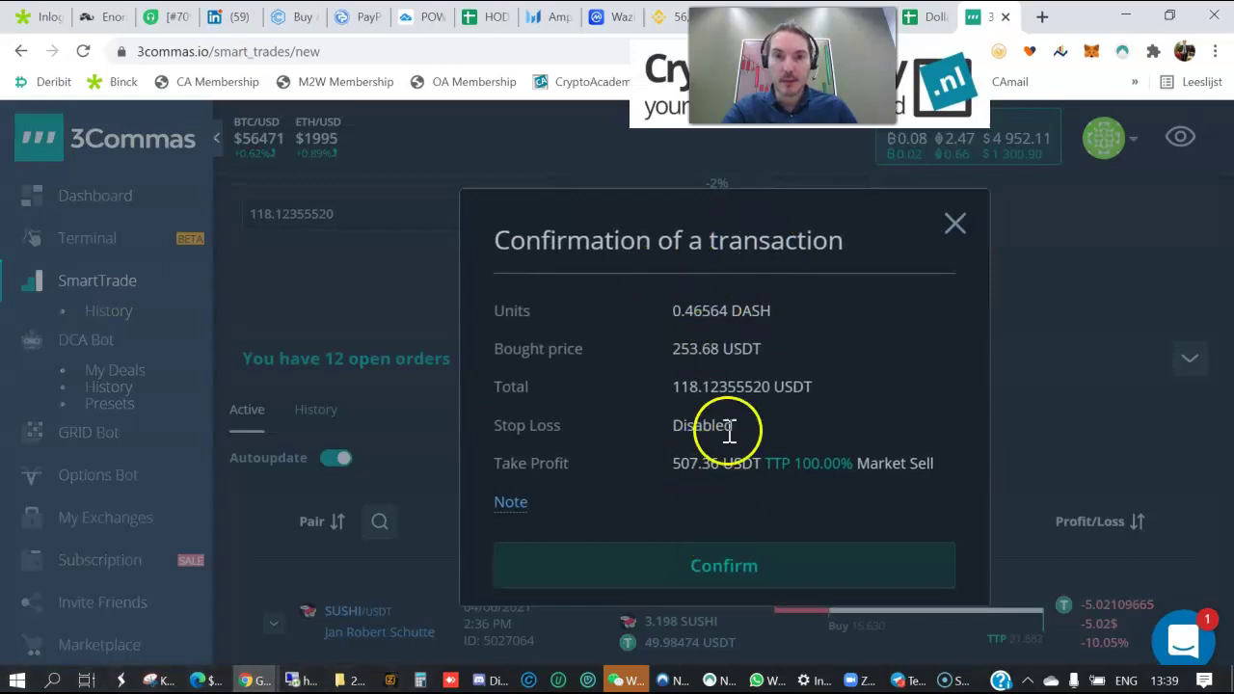
click(742, 566)
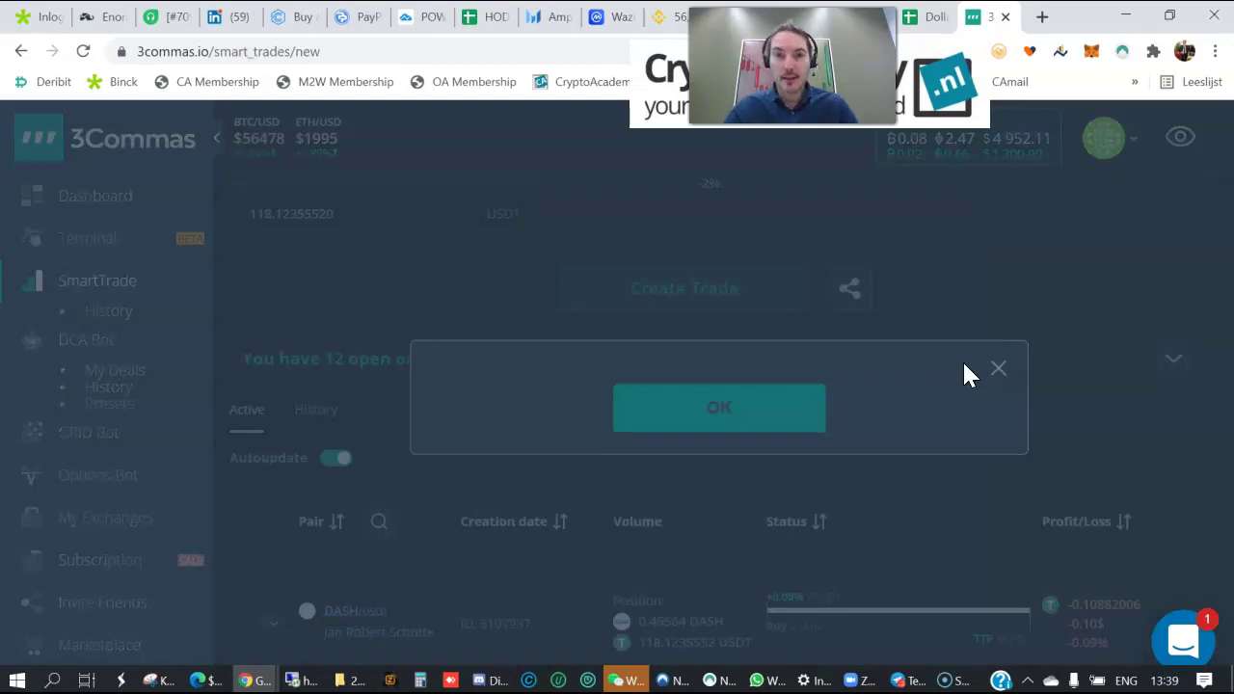
click(738, 430)
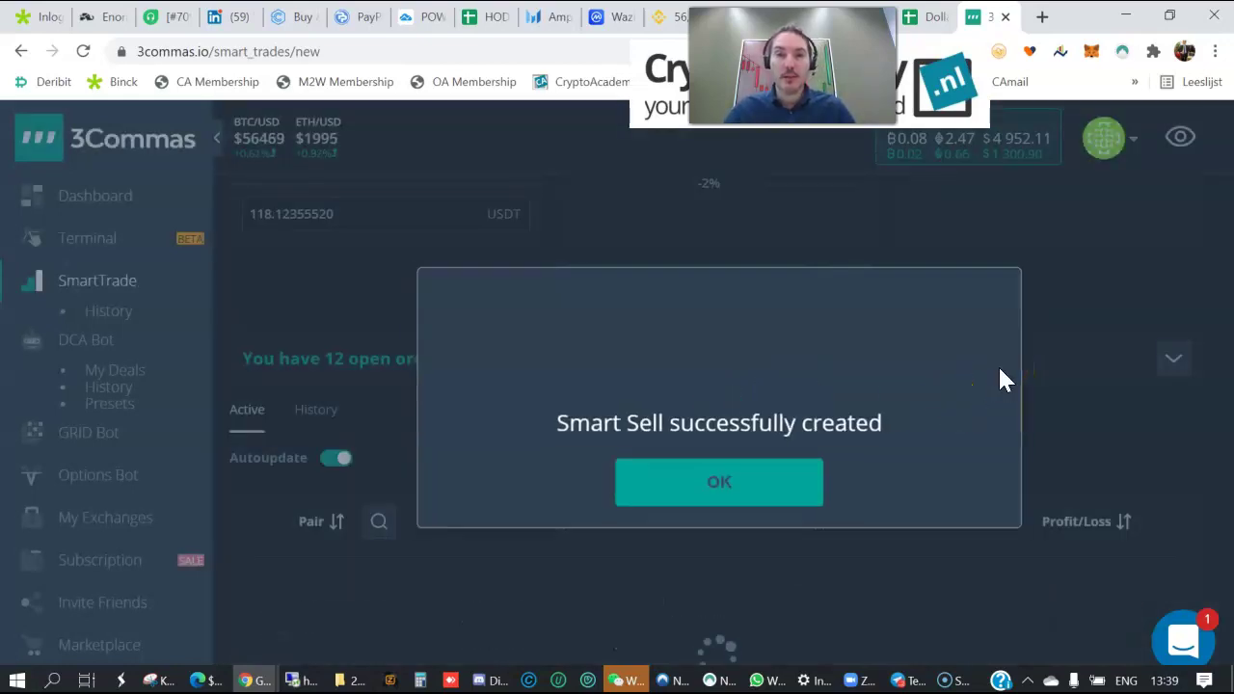
click(745, 486)
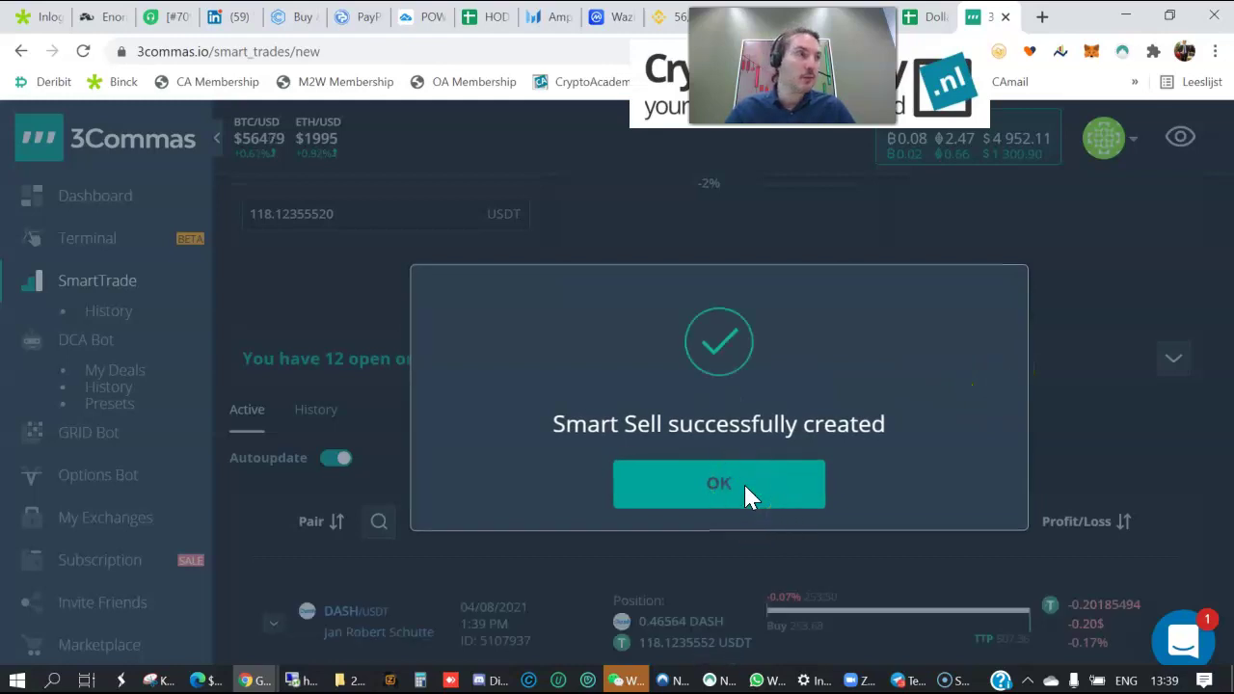
click(744, 482)
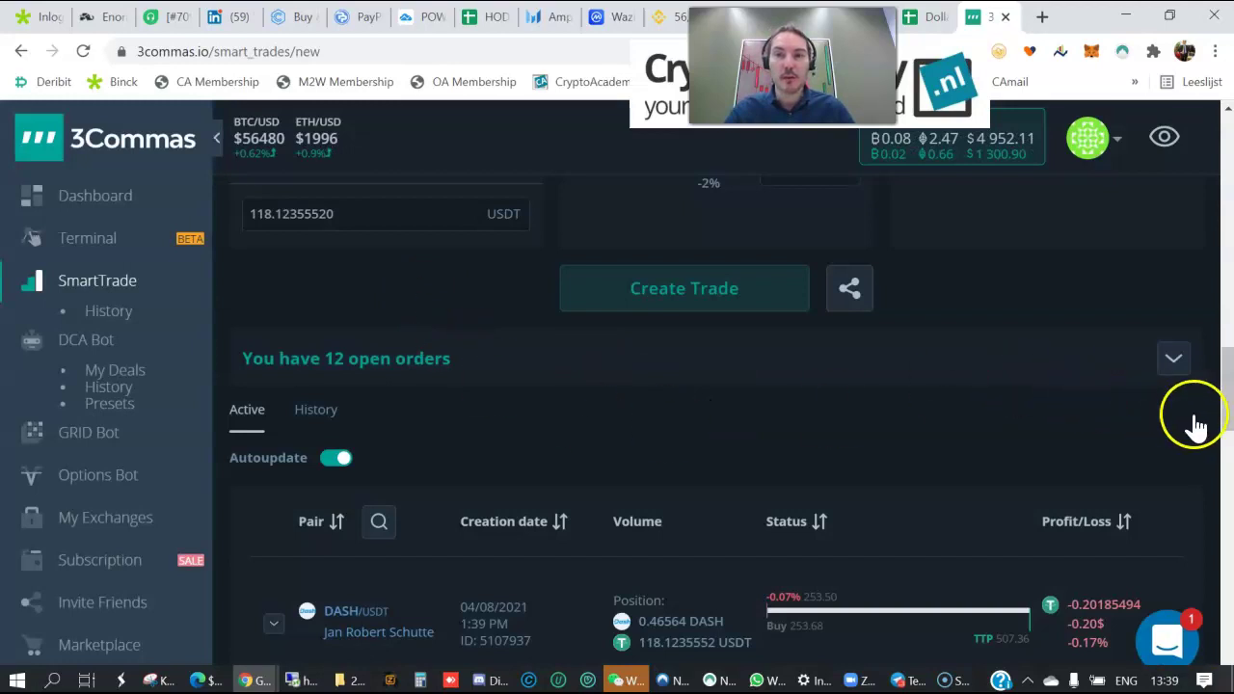
- Search the trading pairs for "snx", change the pair to SNX/USDT and bring its price chart into view
drag(1223, 391, 1215, 159)
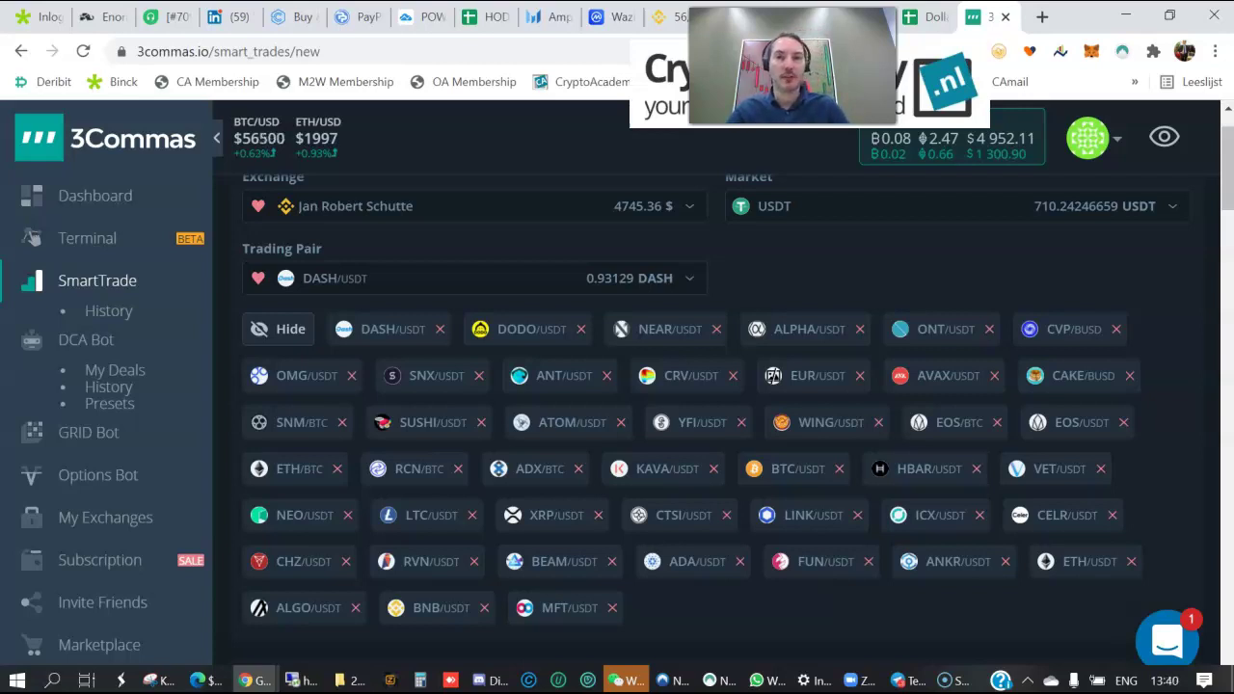
click(361, 279)
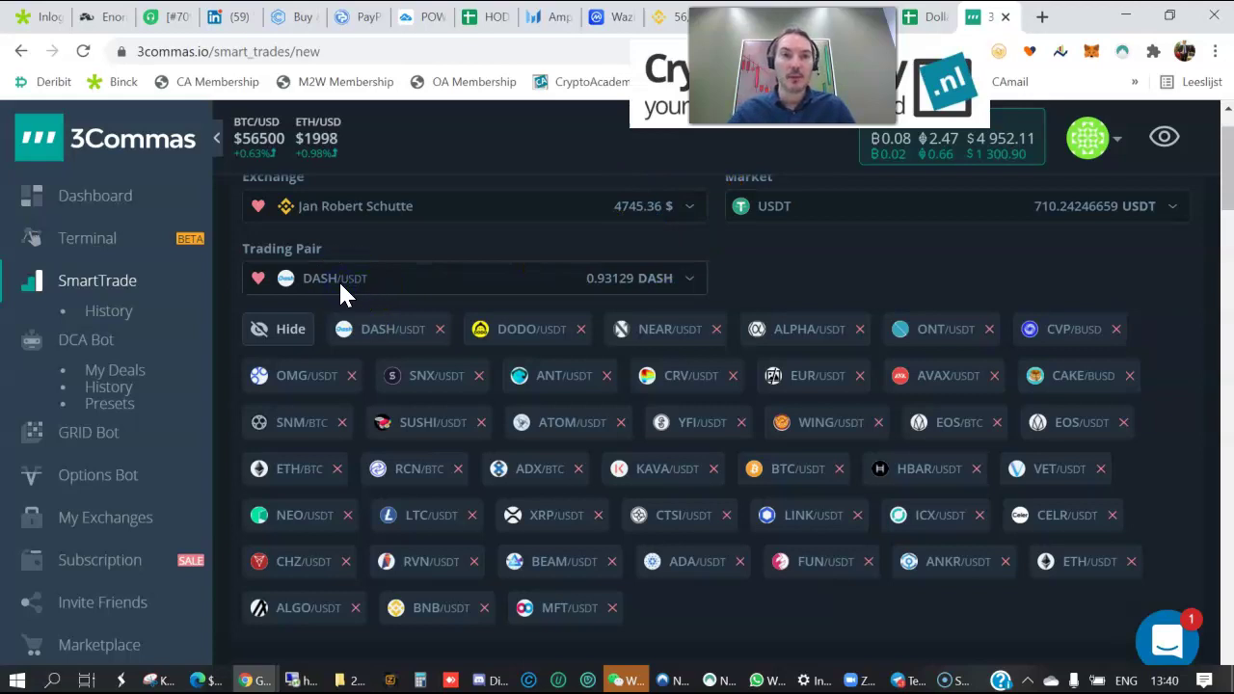
click(336, 278)
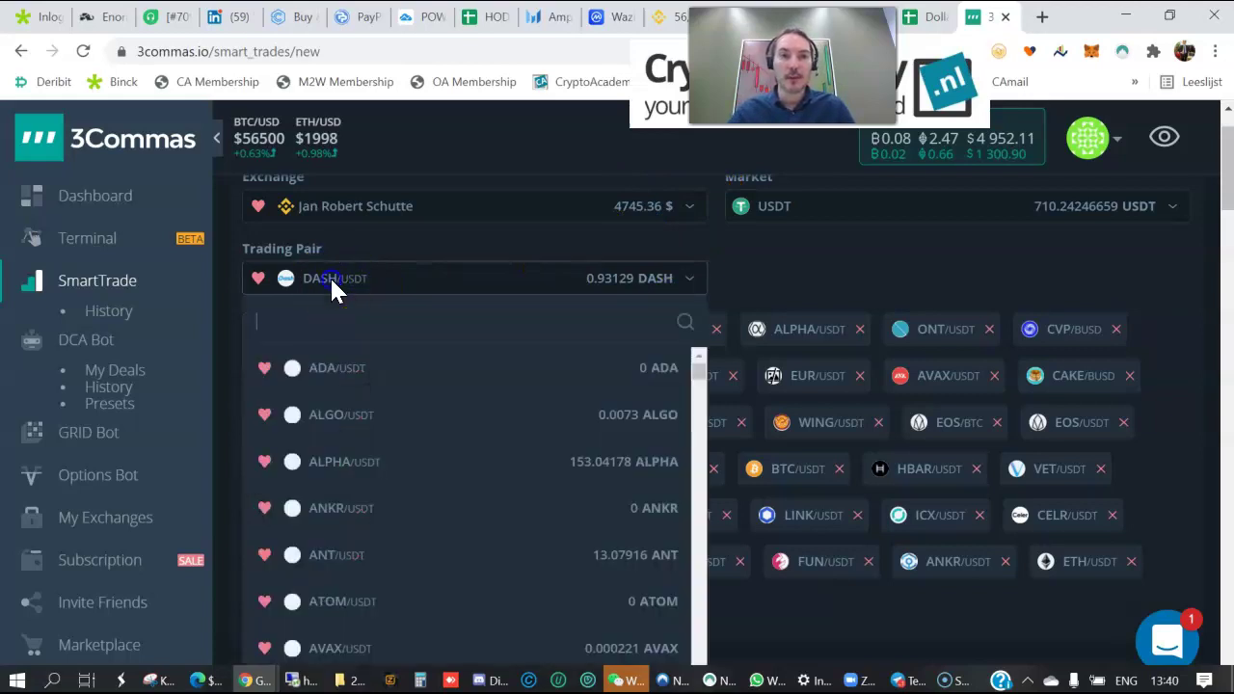
click(308, 320)
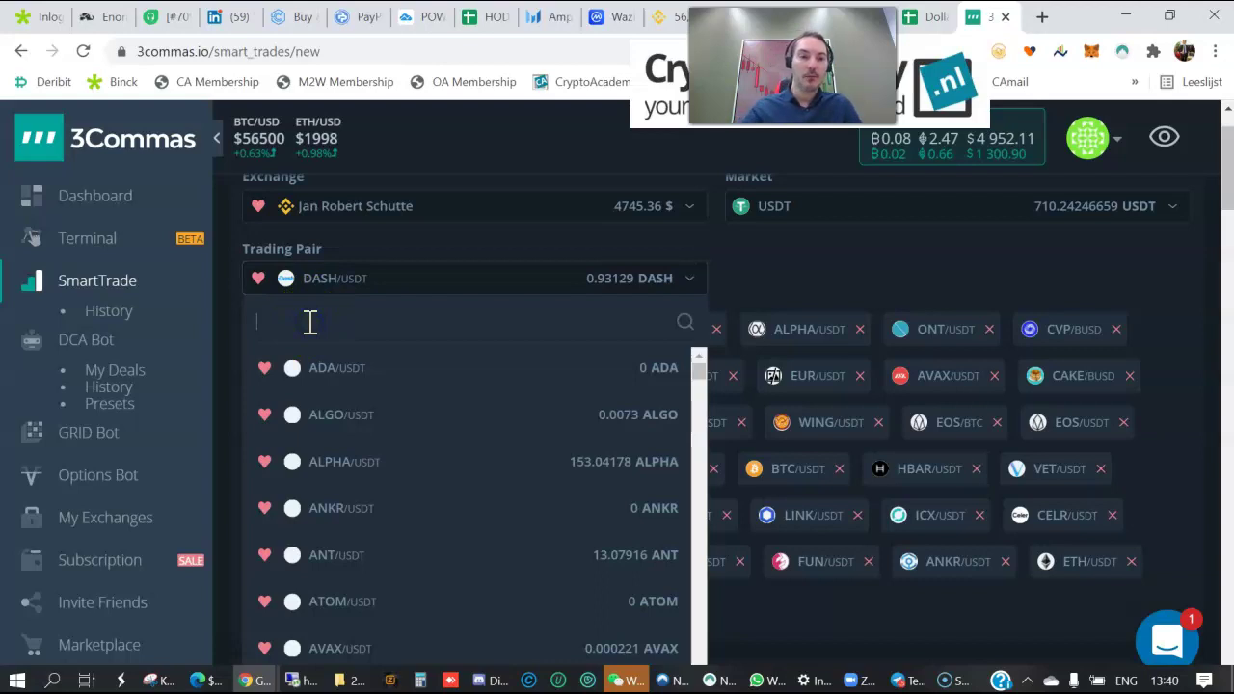
text(snx)
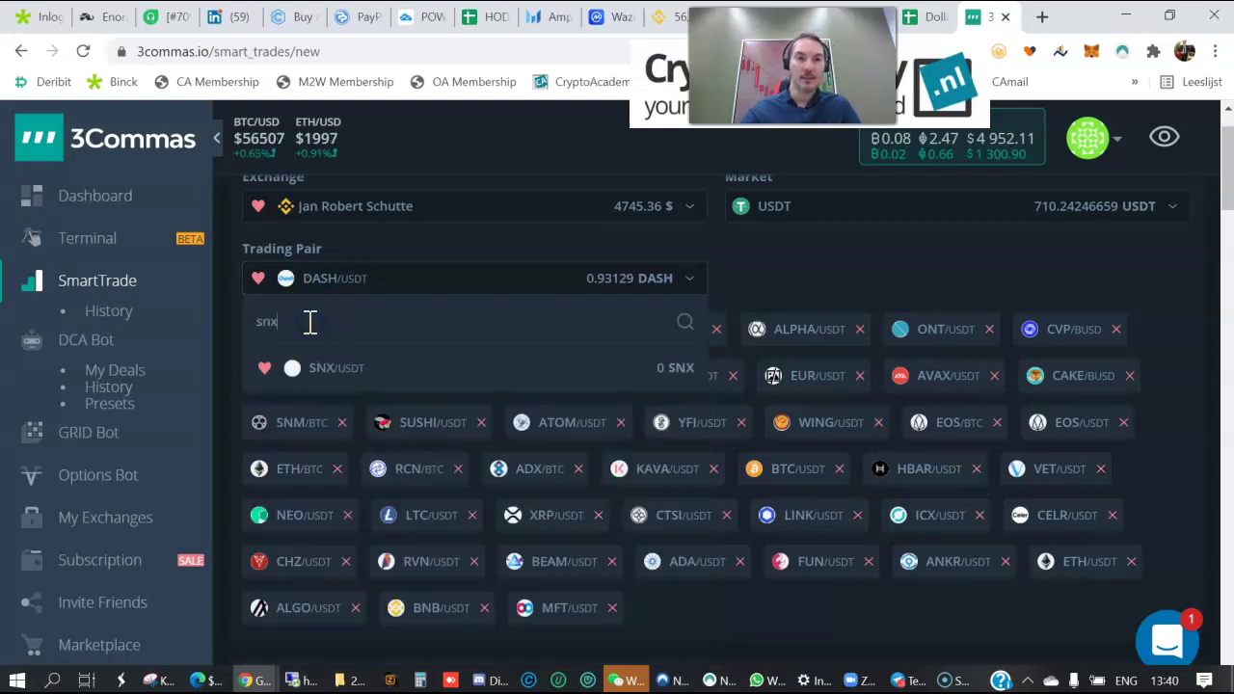
click(326, 372)
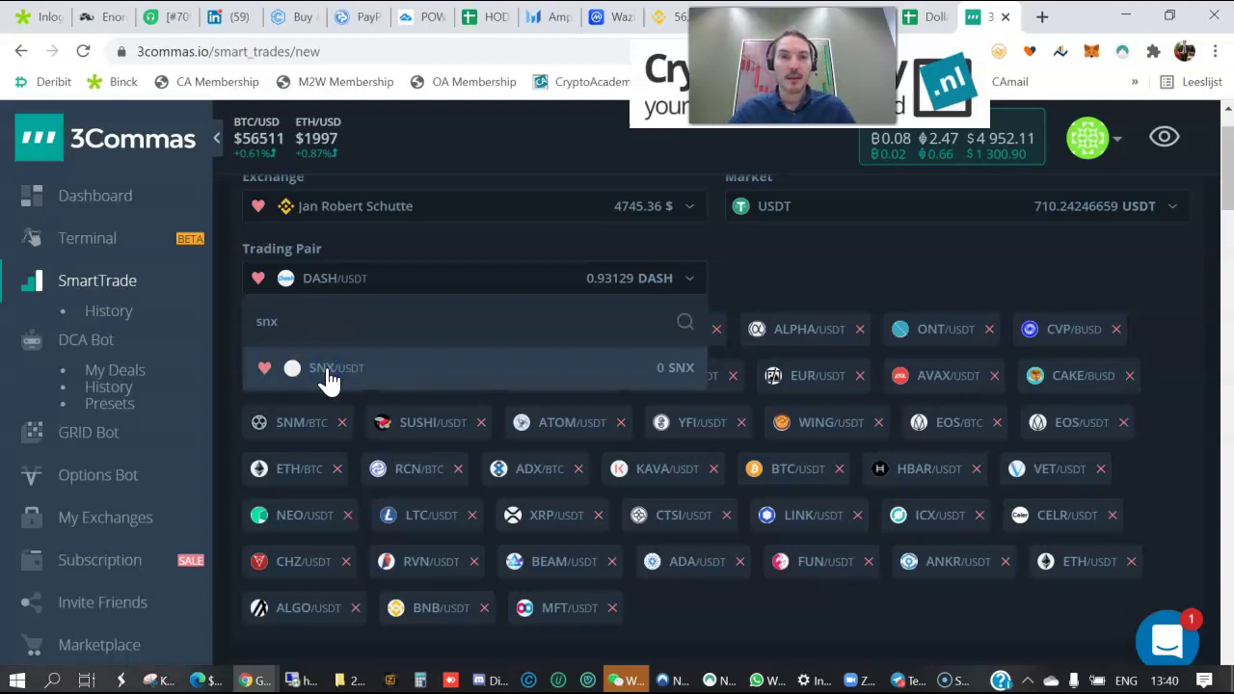
click(584, 331)
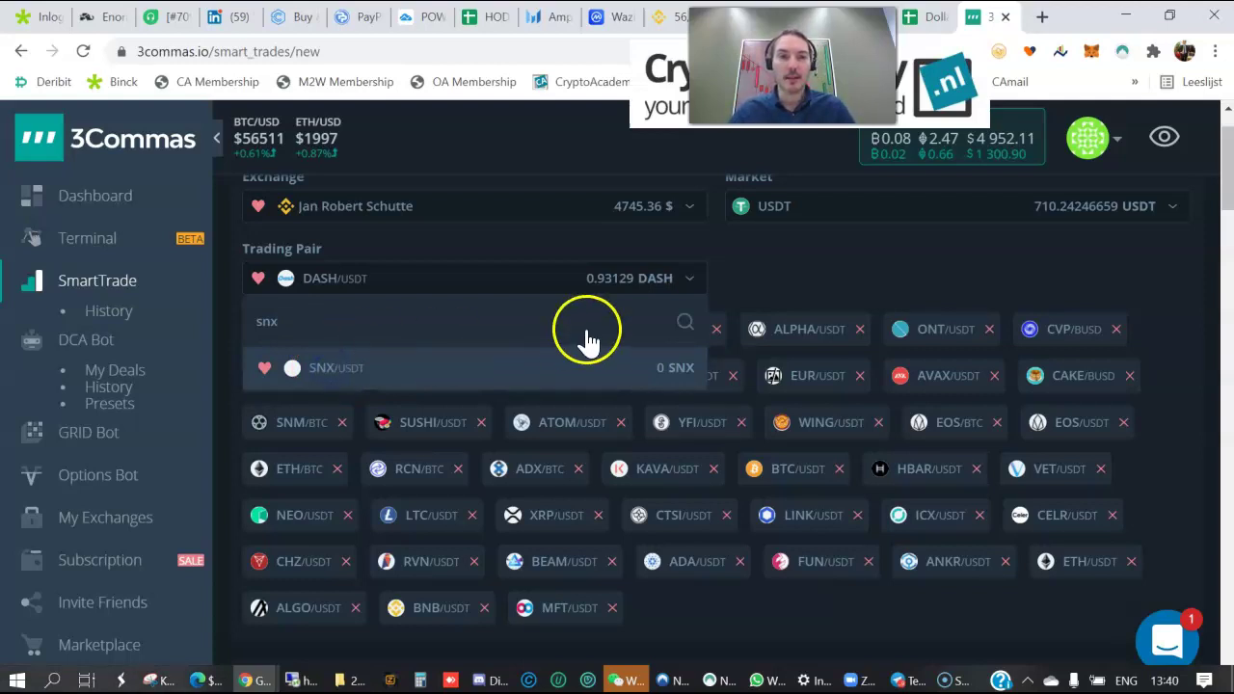
click(919, 268)
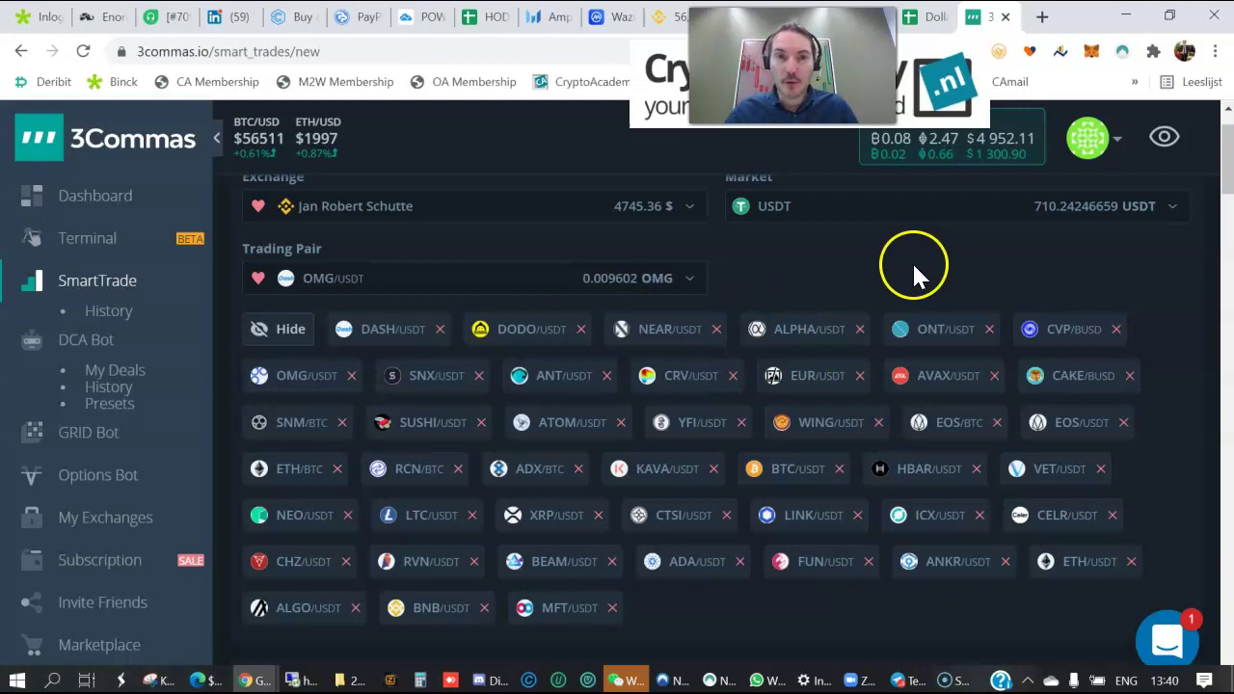
click(350, 280)
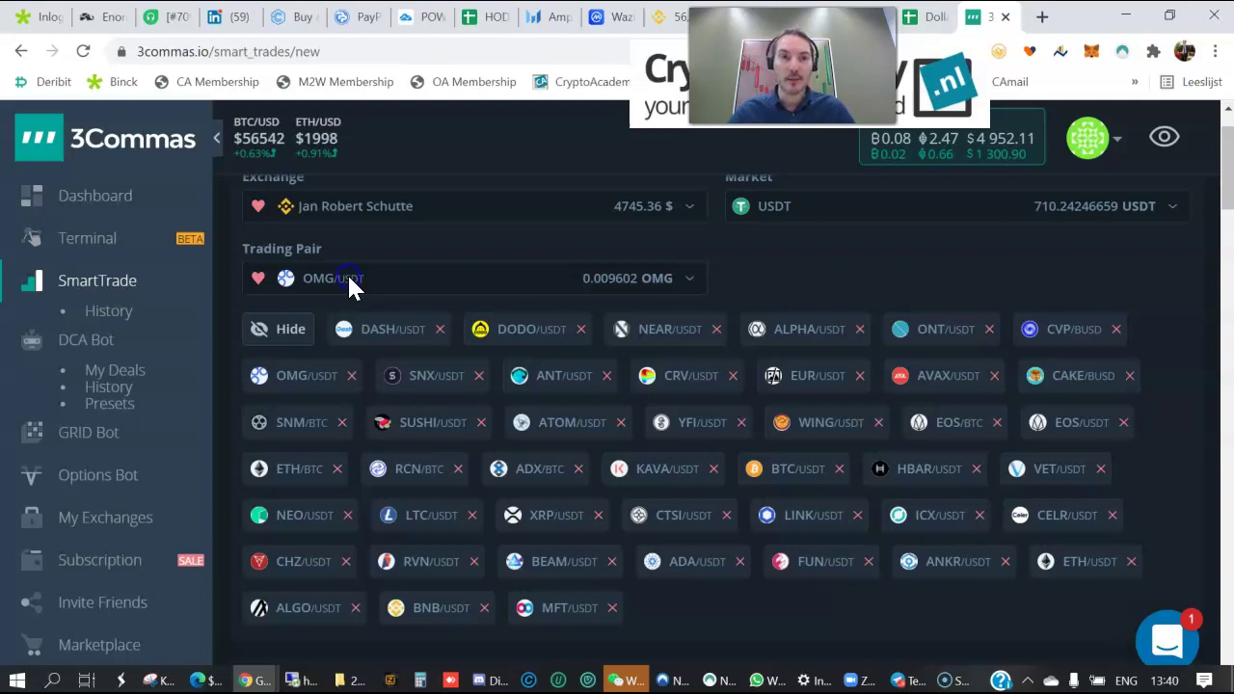
click(810, 260)
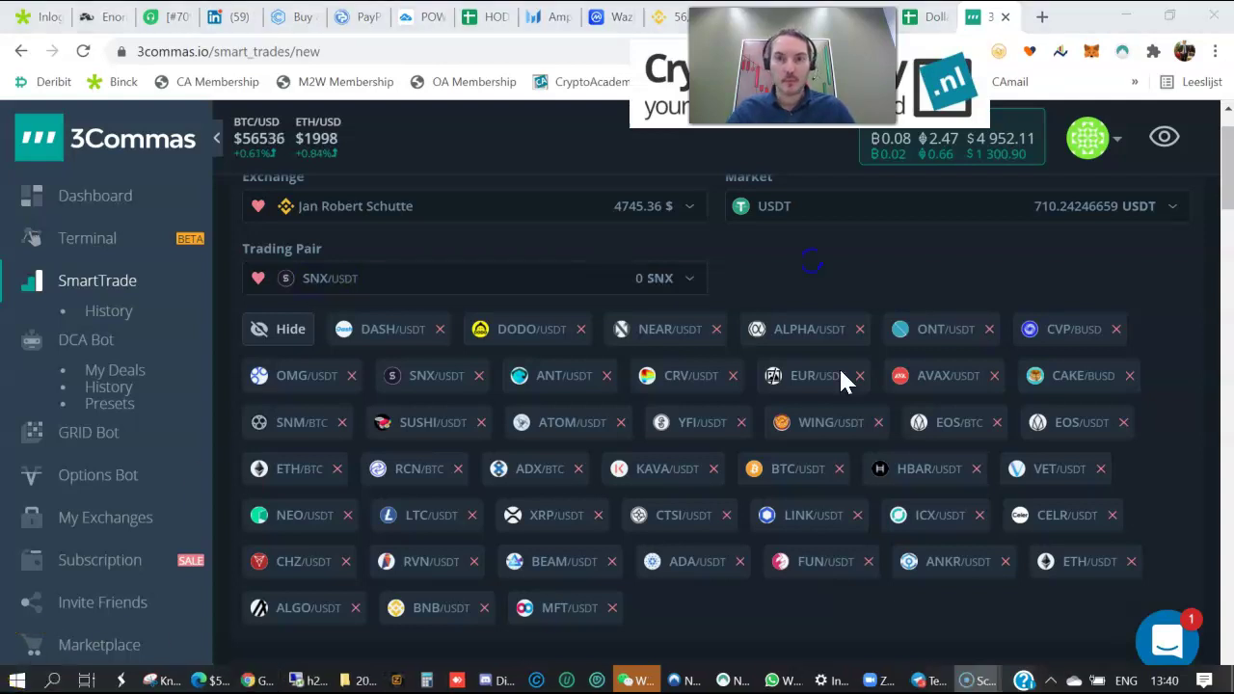
scroll(812, 359, down, 3)
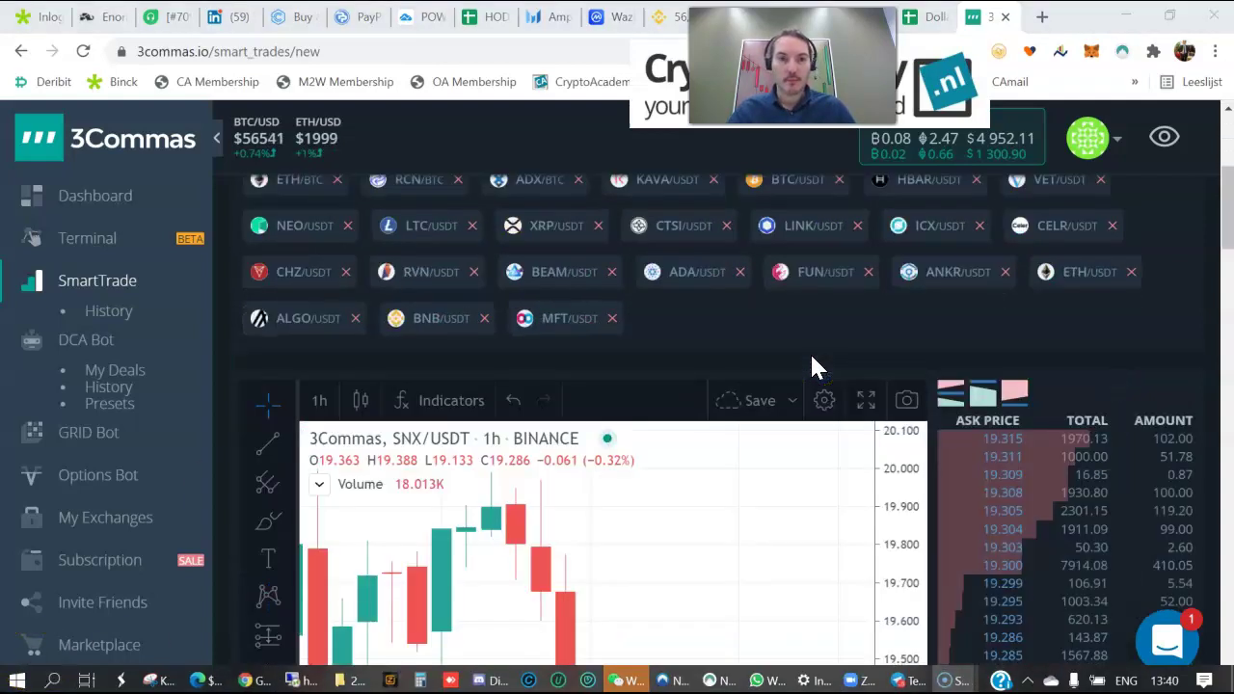
scroll(812, 367, down, 1)
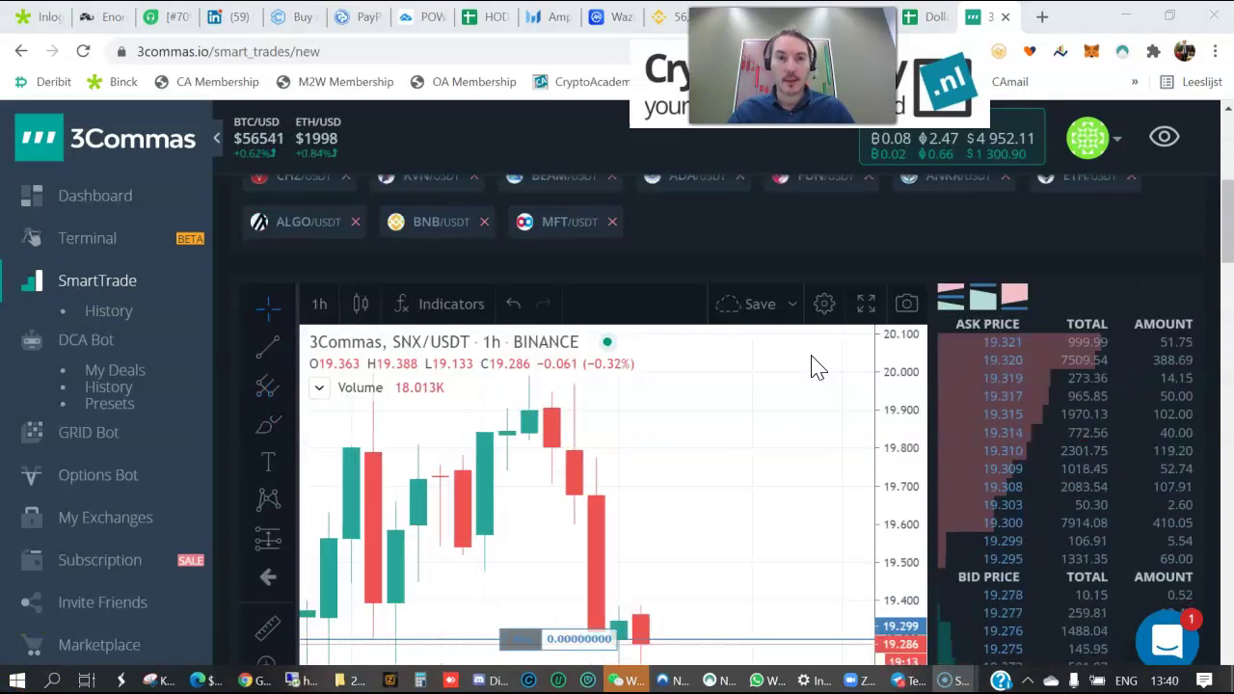
- Switch the SNX/USDT order form below the chart from Smart Sell to Smart Trade
drag(1226, 217, 1227, 253)
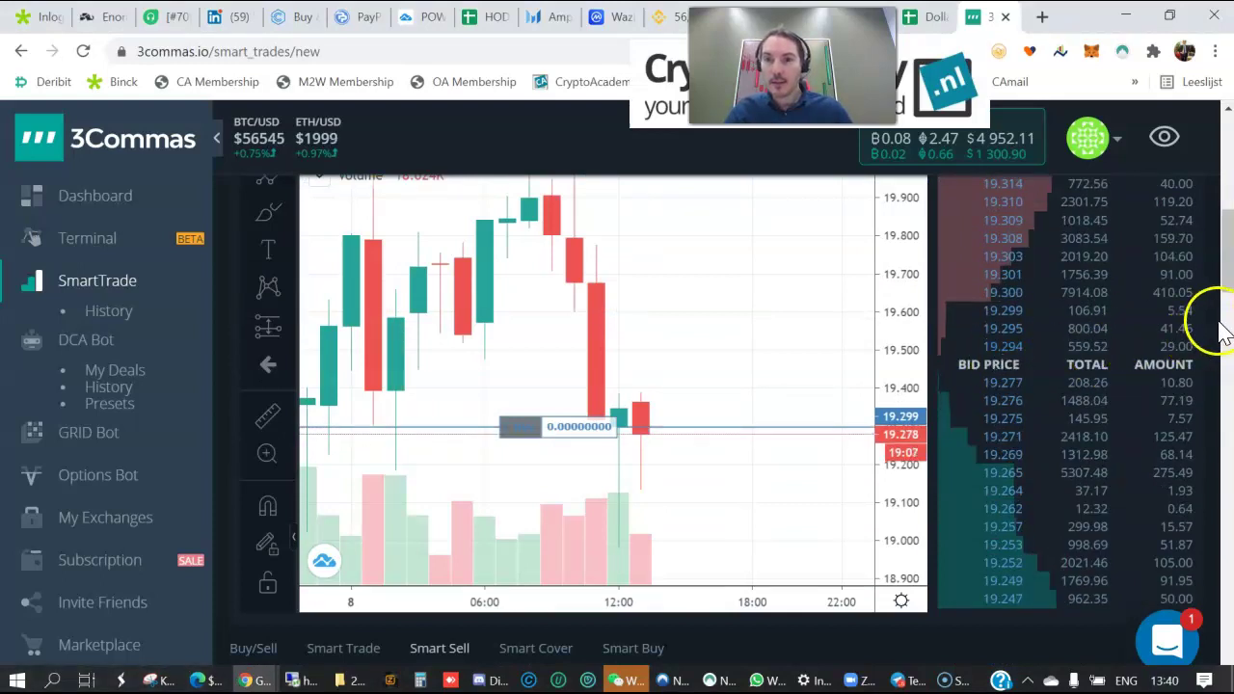
drag(1228, 280, 1226, 332)
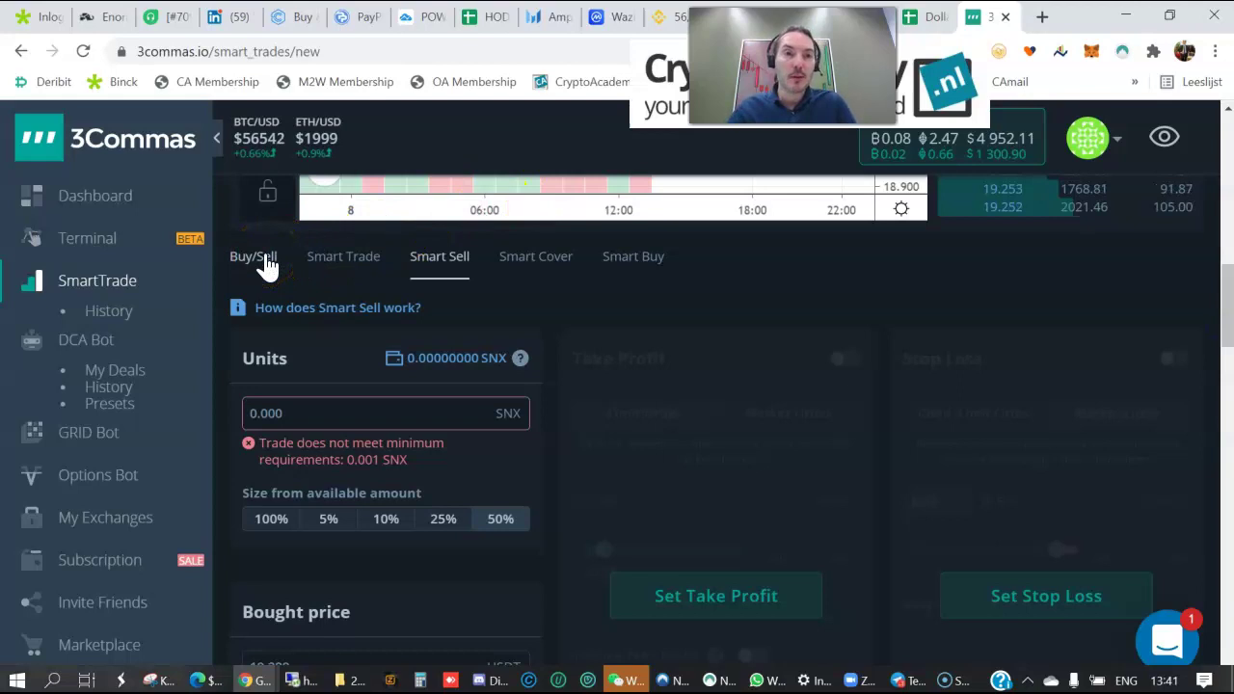
click(305, 264)
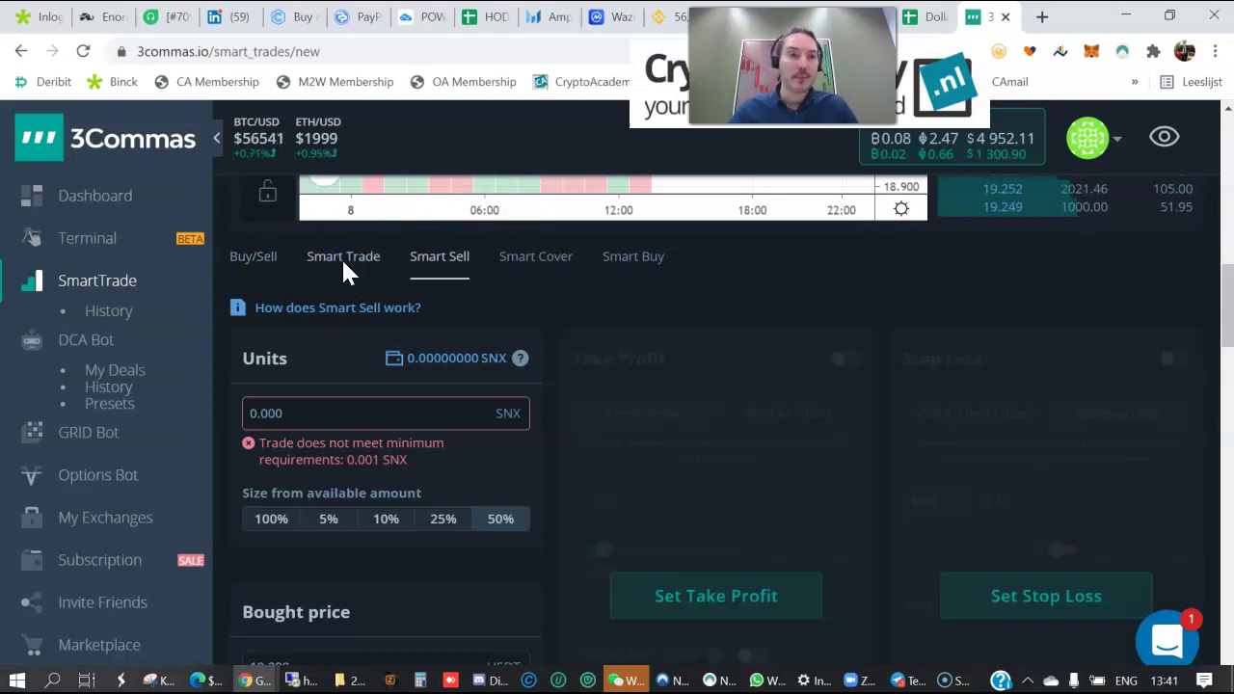
click(337, 268)
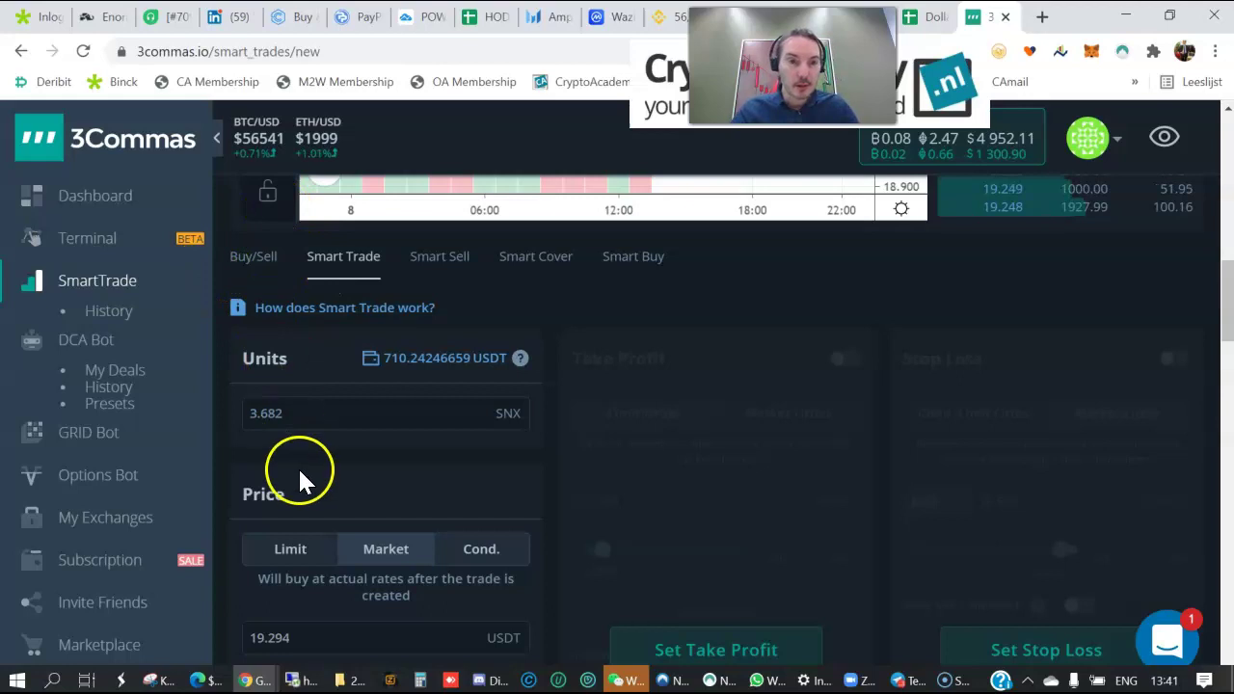
- Set the total of the SNX market buy to 236.25 USDT
scroll(329, 503, down, 3)
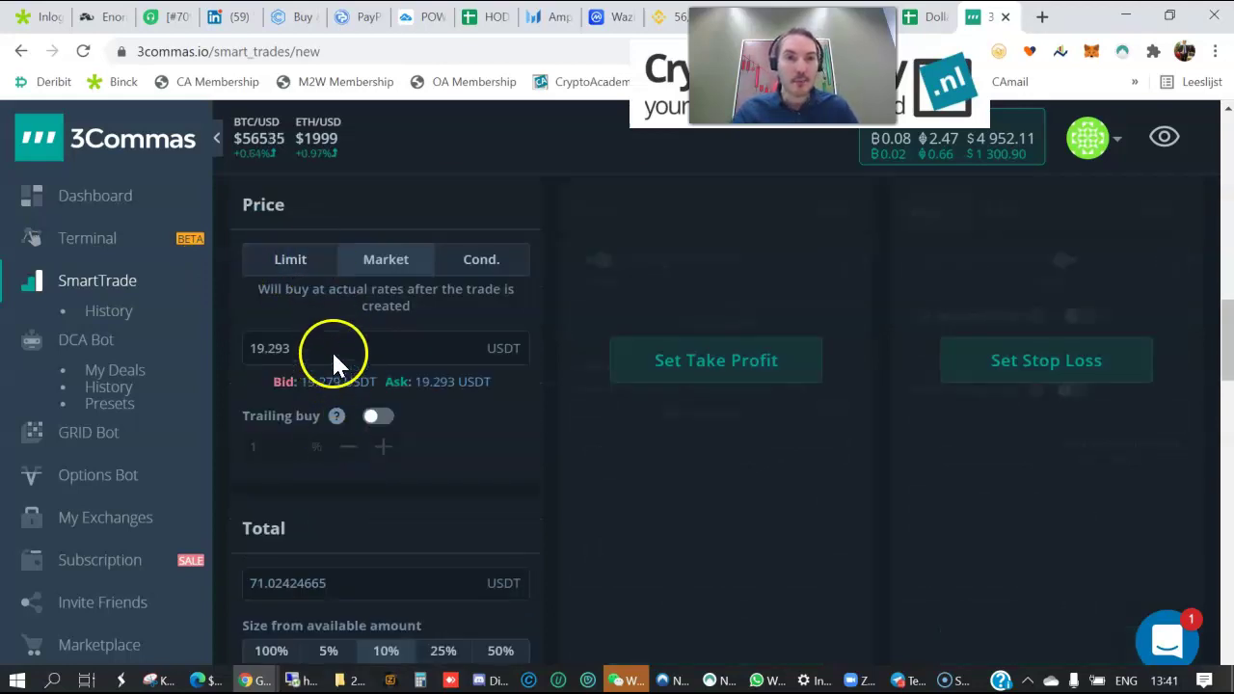
drag(358, 588, 199, 589)
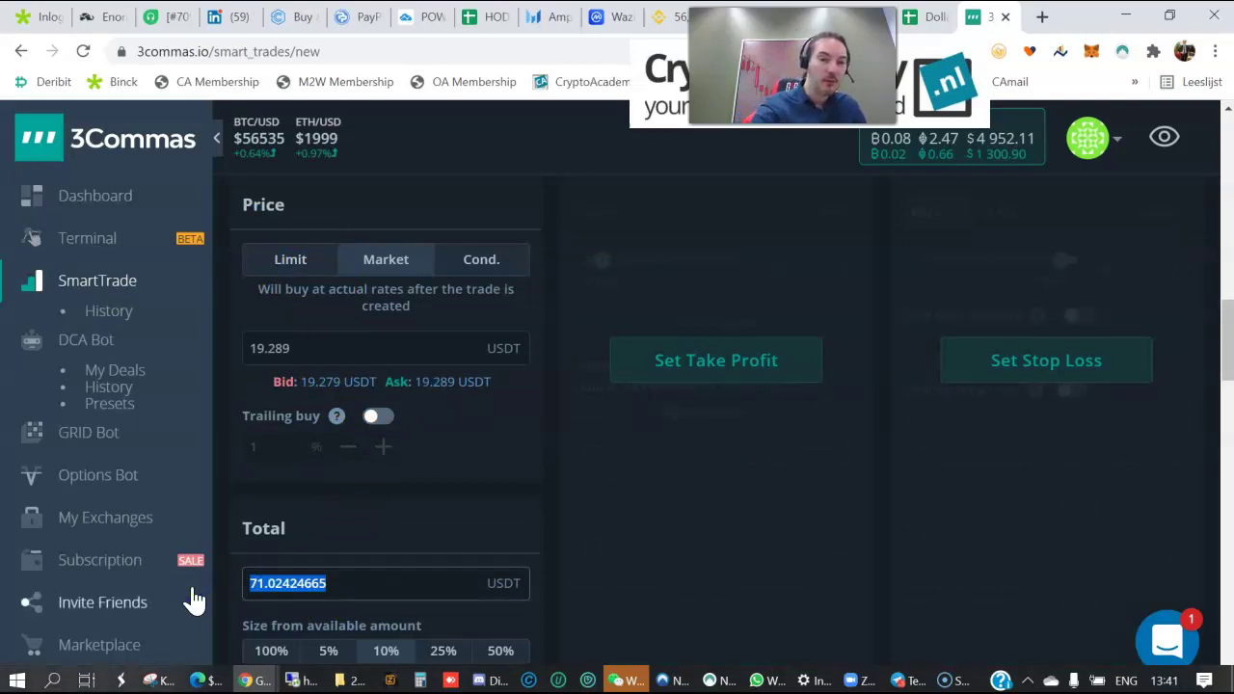
text(236)
key(BackSpace)
text(6)
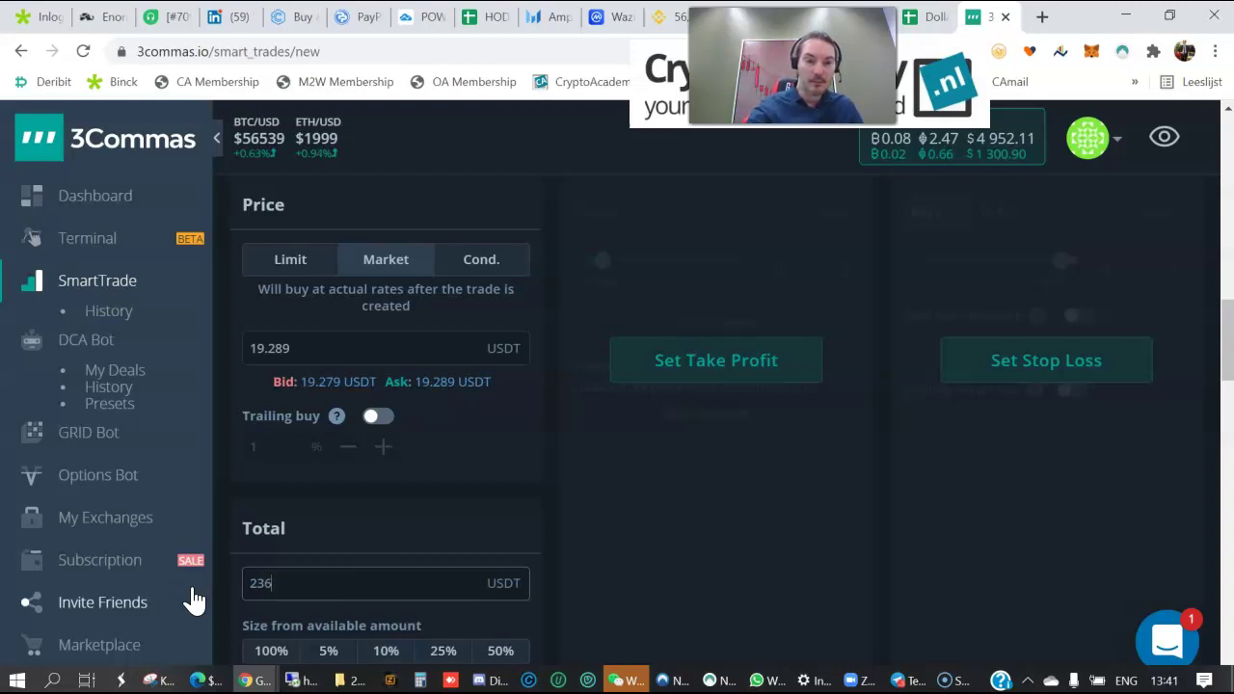
text(.)
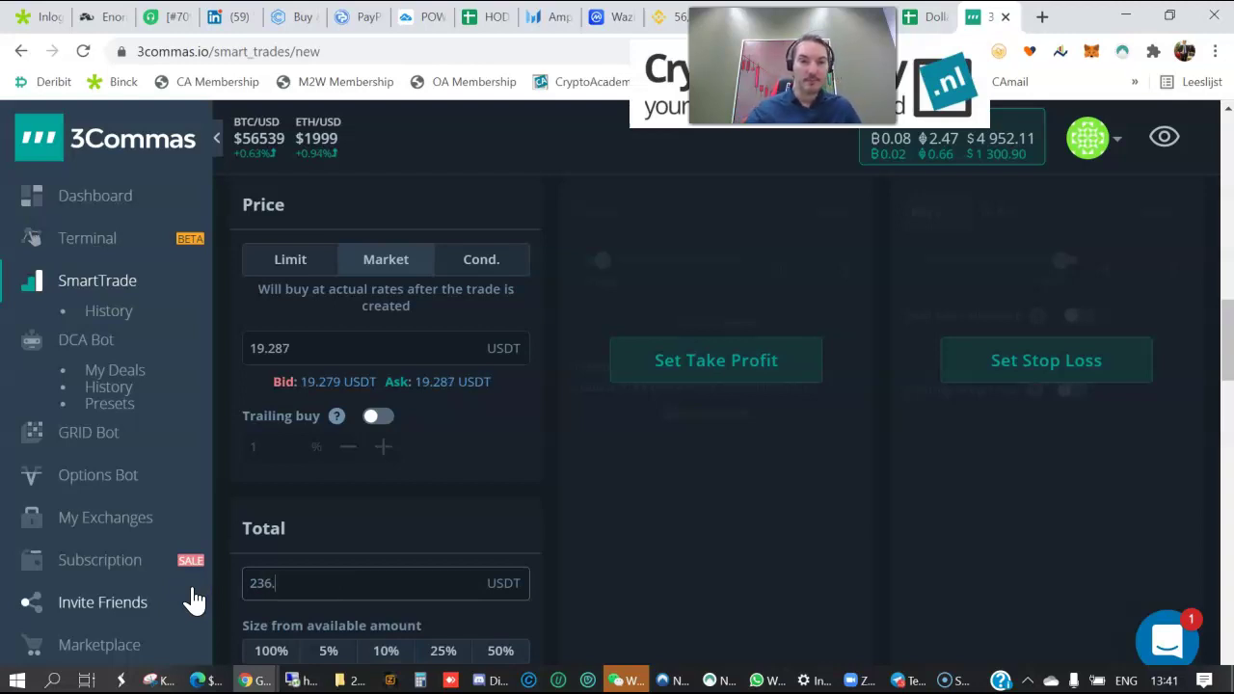
text(25)
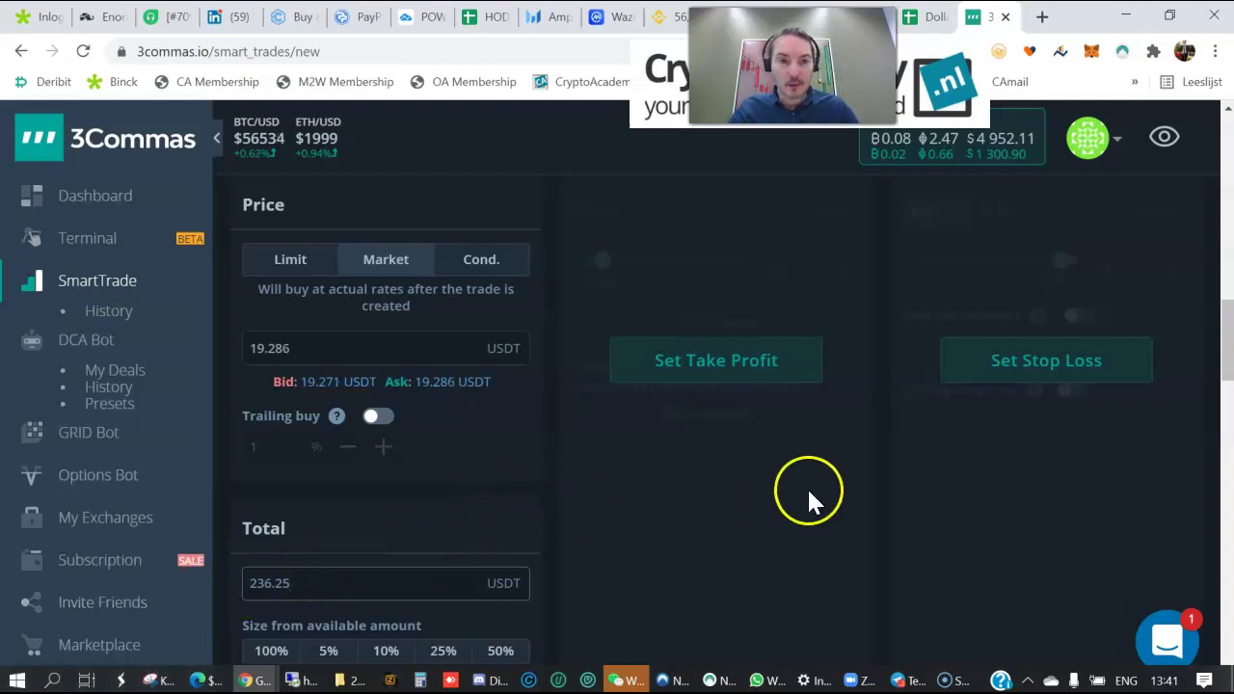
- Enable Take Profit for the SNX Smart Trade and set its target to 80%
click(732, 364)
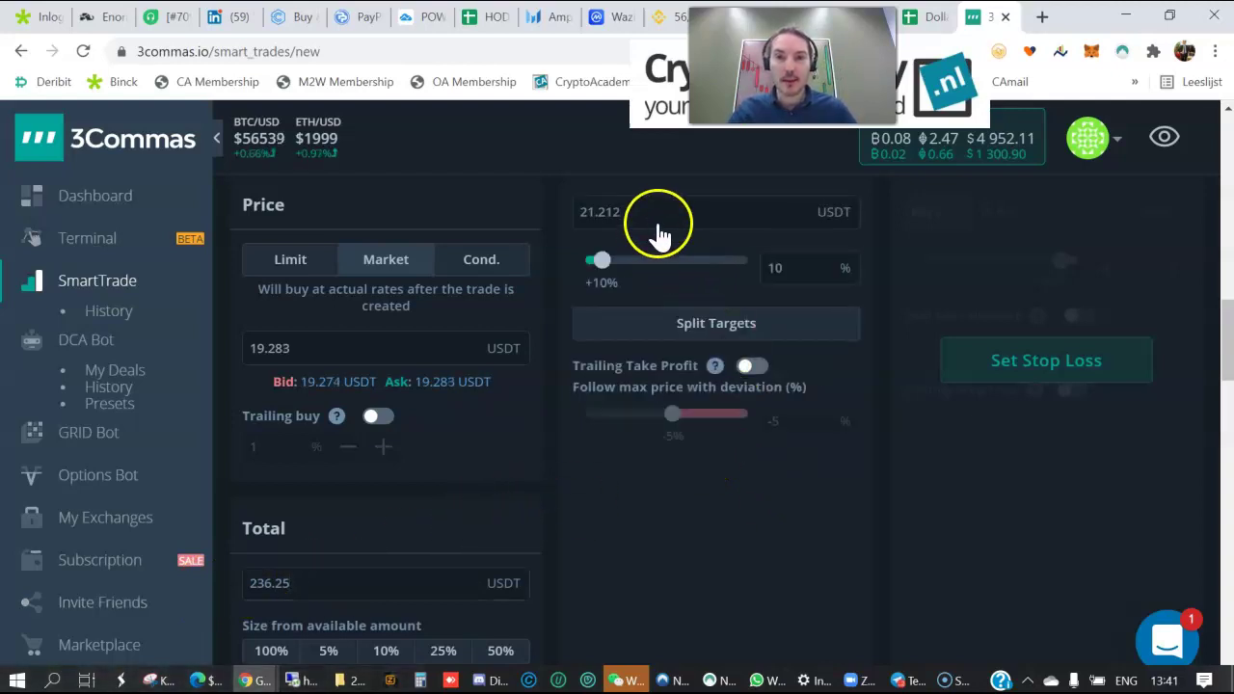
drag(797, 266, 767, 267)
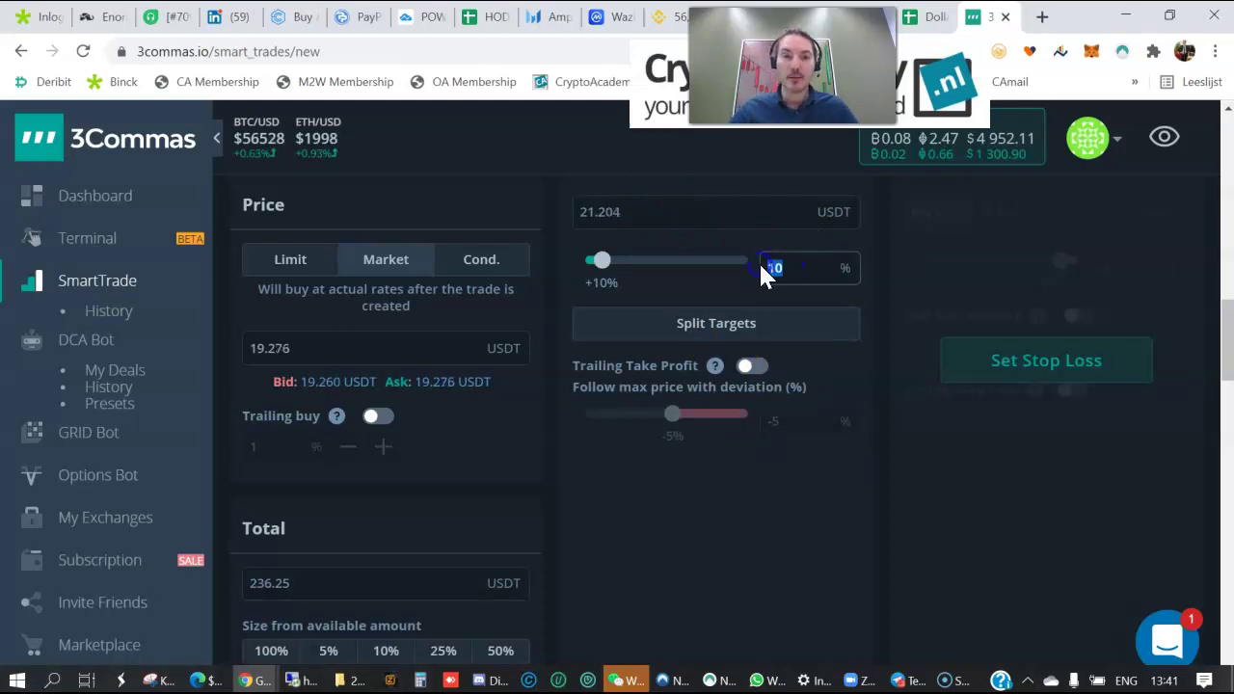
text(80)
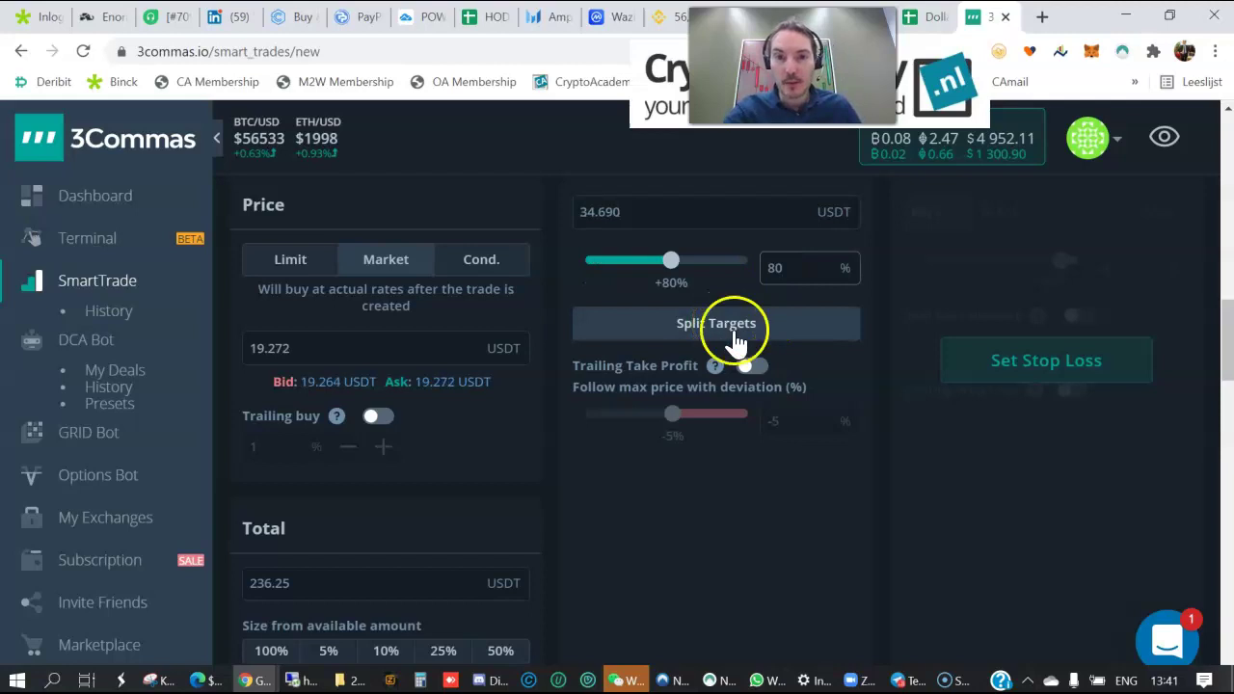
- Turn on Trailing Take Profit for the SNX trade with a -2% deviation from the maximum price
click(749, 367)
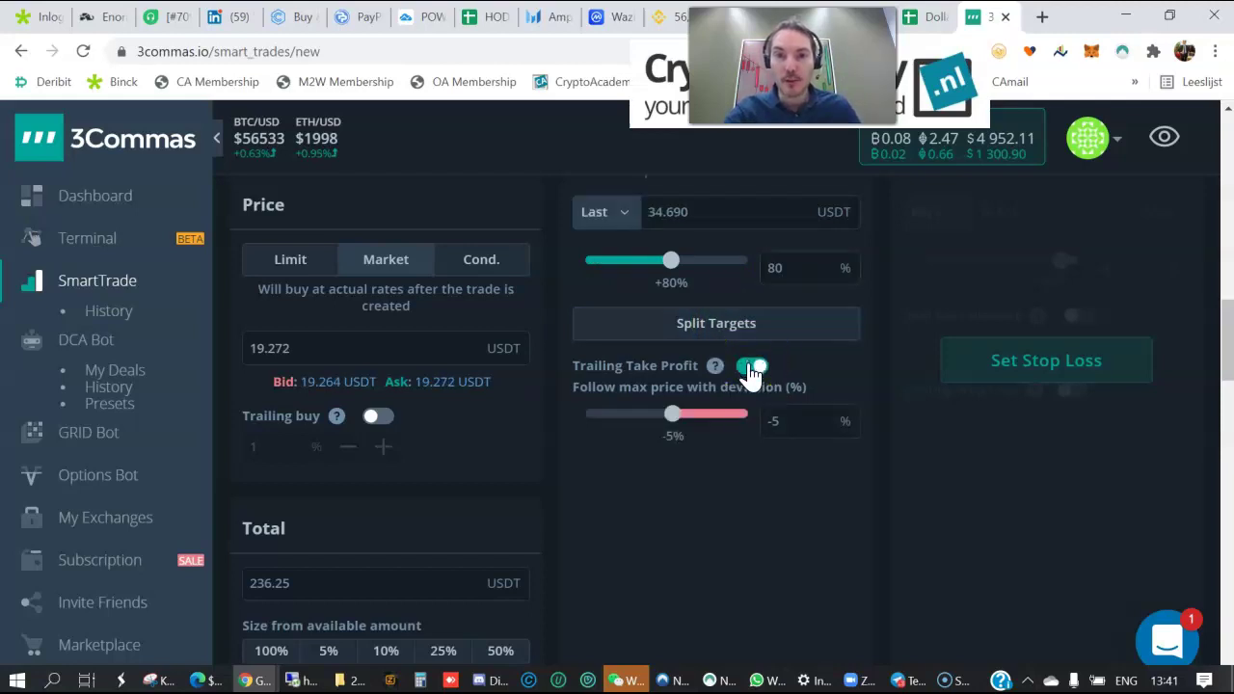
click(793, 415)
key(BackSpace)
text(2)
click(1110, 449)
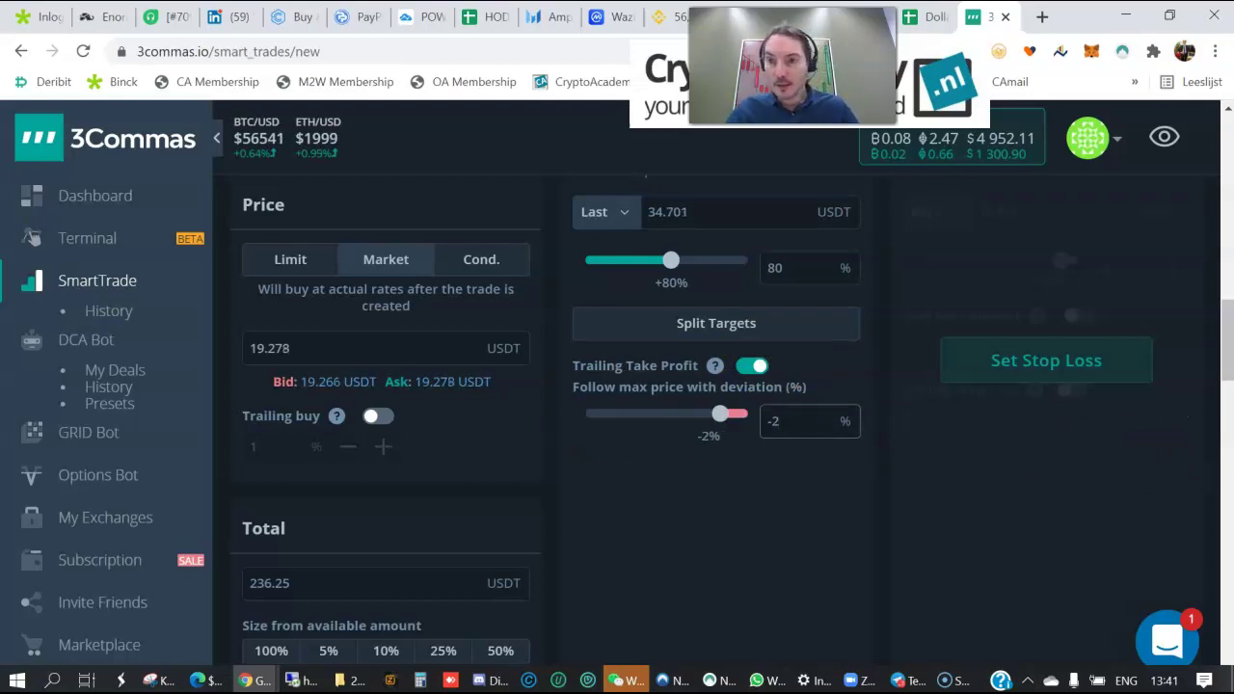
- Create and confirm the SNX/USDT Smart Trade, dismiss the closing message and bring the trade into view among the active trades
drag(1227, 324, 1226, 356)
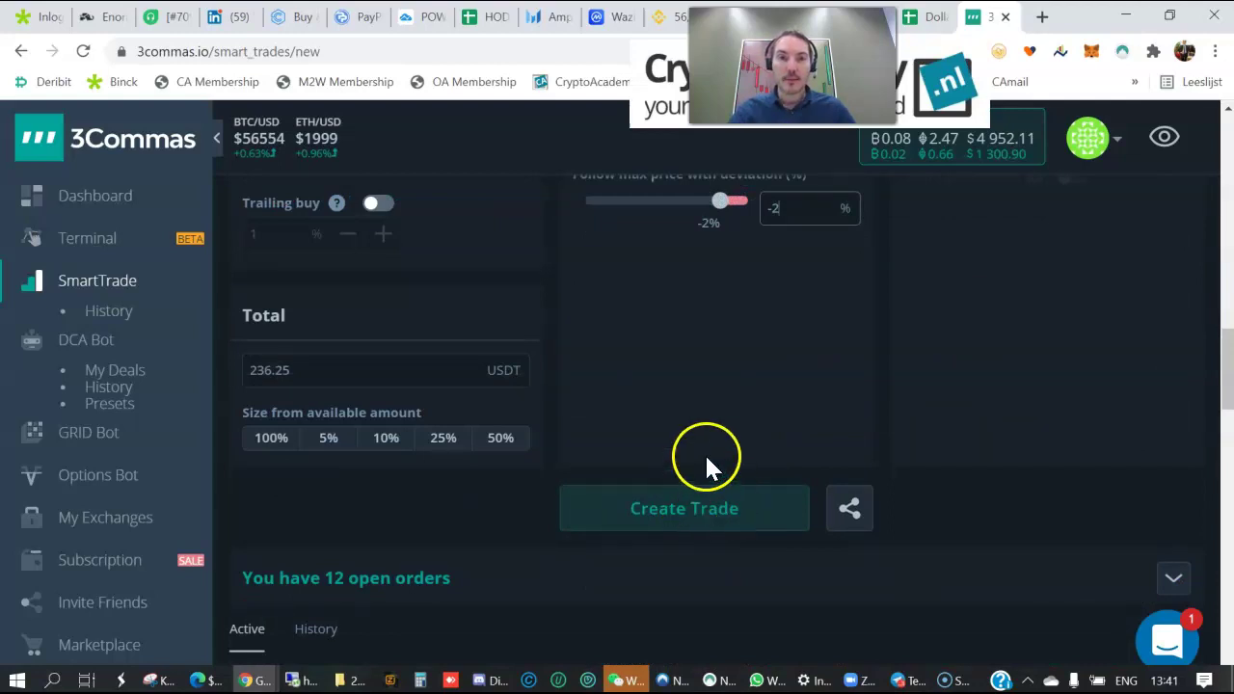
click(699, 511)
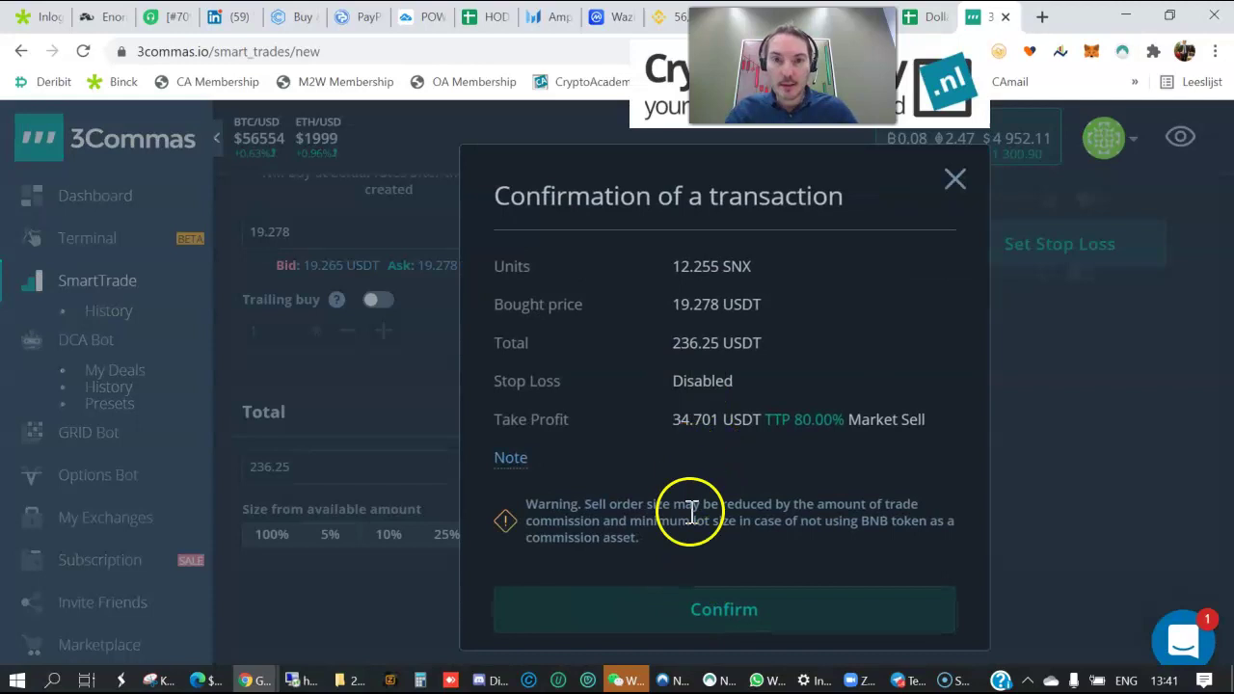
click(733, 609)
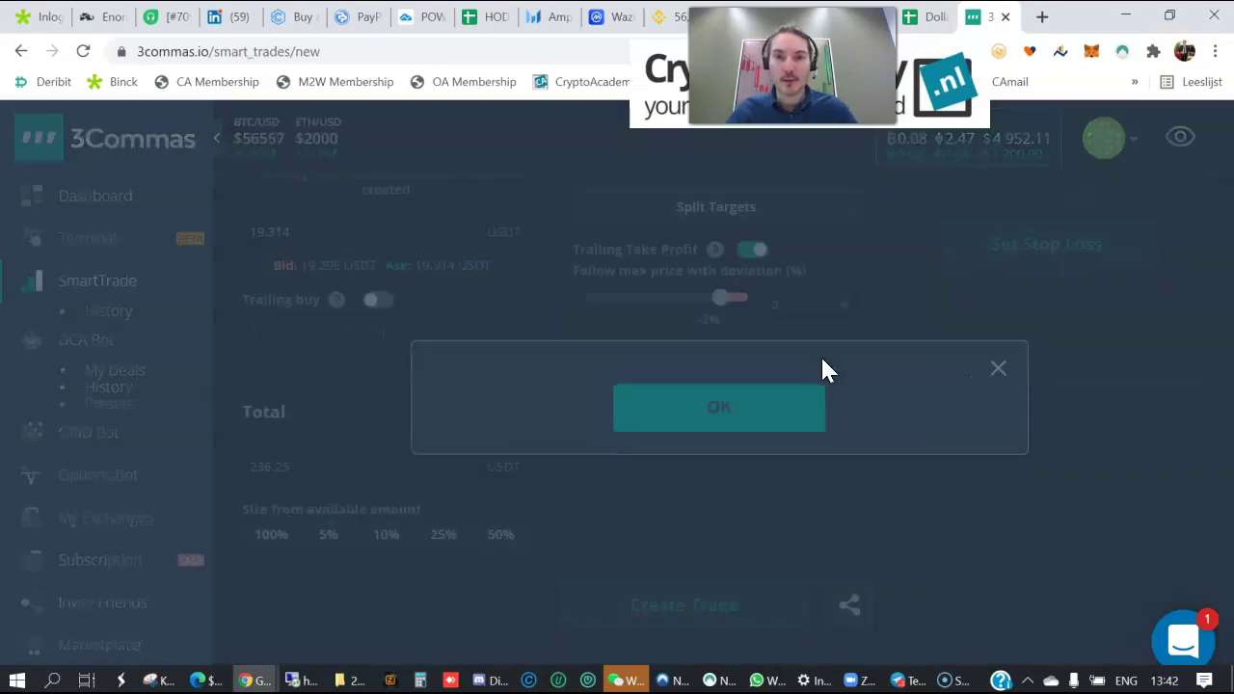
click(782, 422)
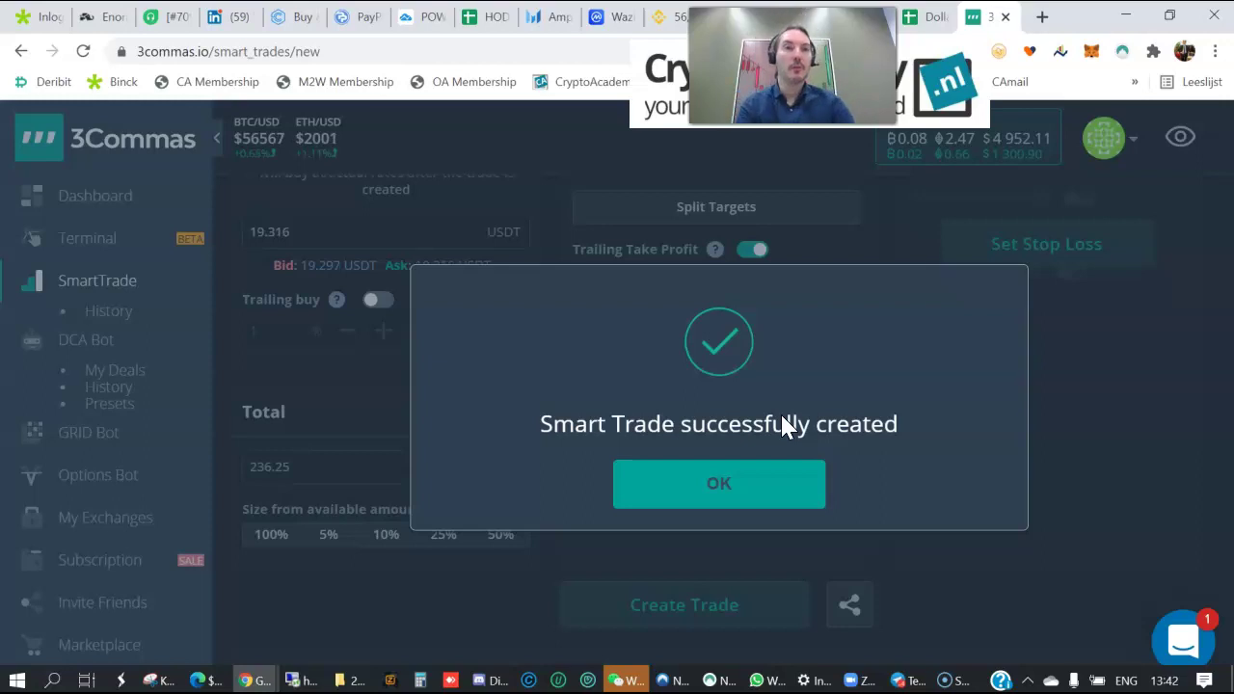
click(724, 497)
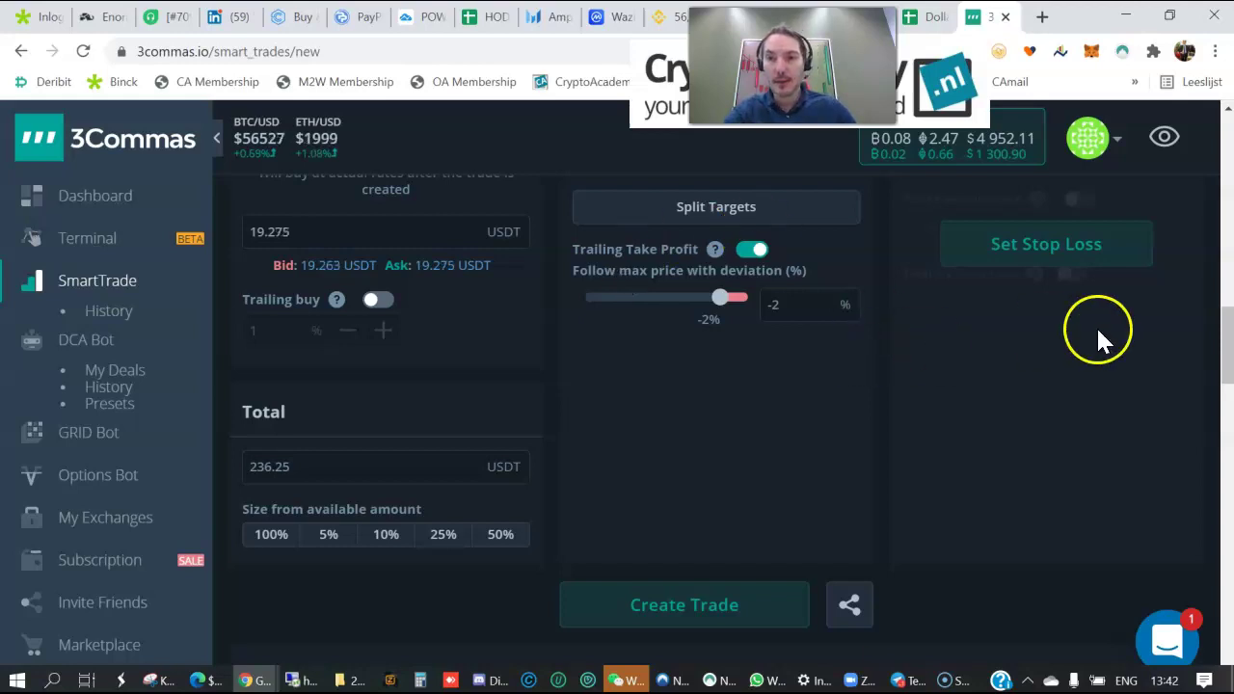
drag(1230, 347, 1219, 442)
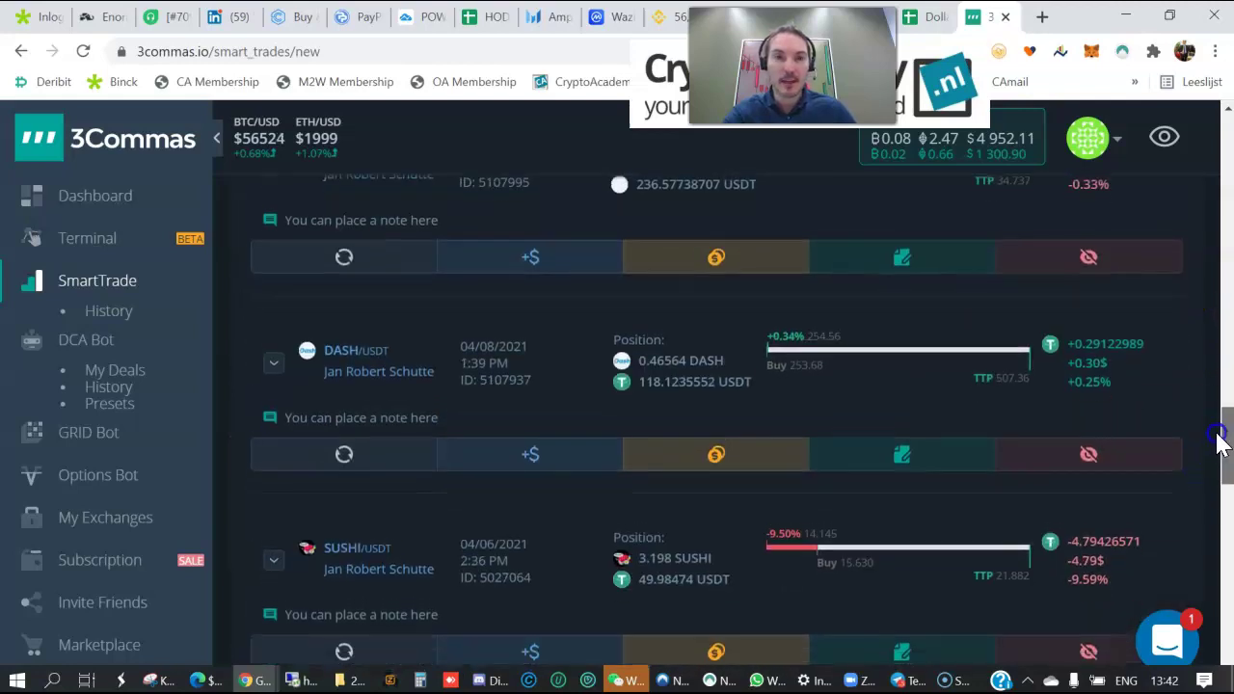
scroll(401, 355, up, 1)
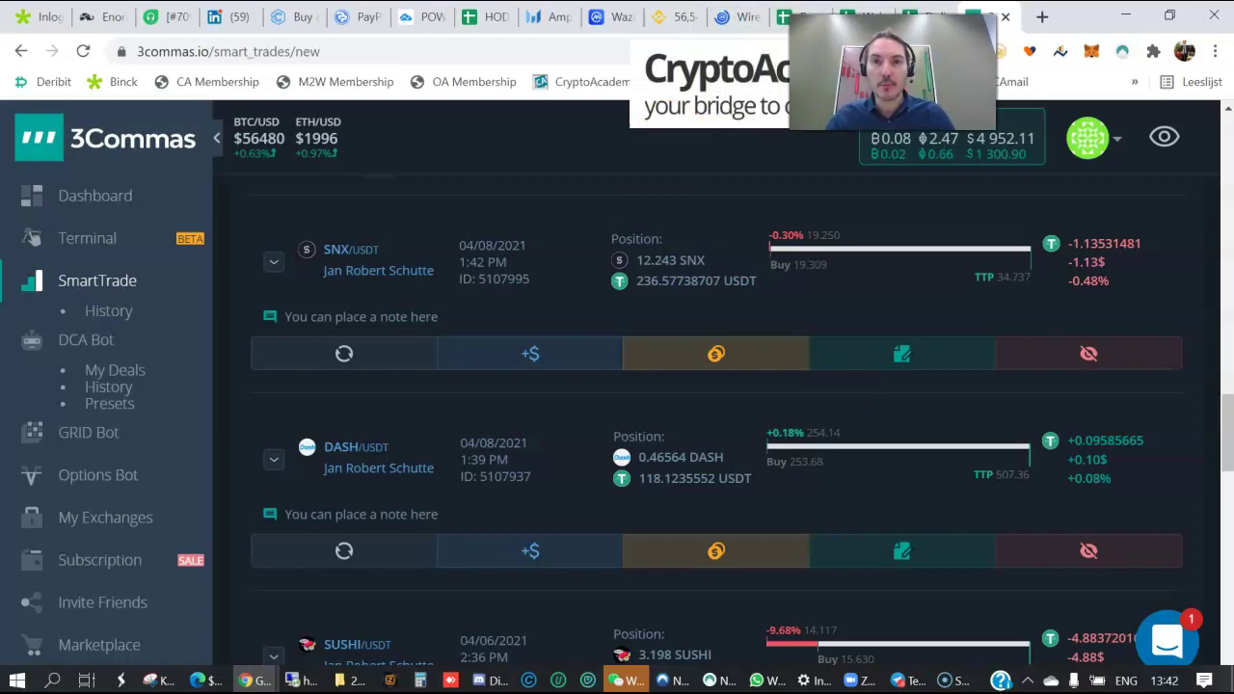
- Switch to Binance and open the spot Trade History to check the recent SNX, DASH and POWR purchases
click(670, 16)
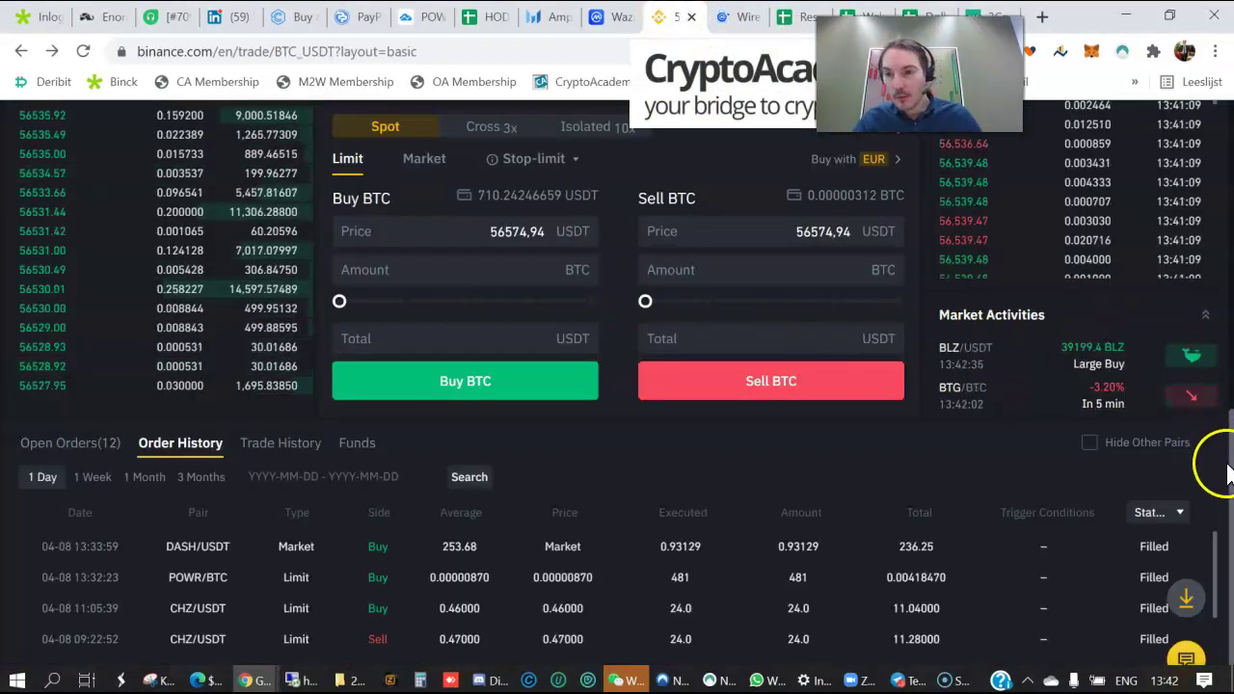
scroll(1221, 242, up, 8)
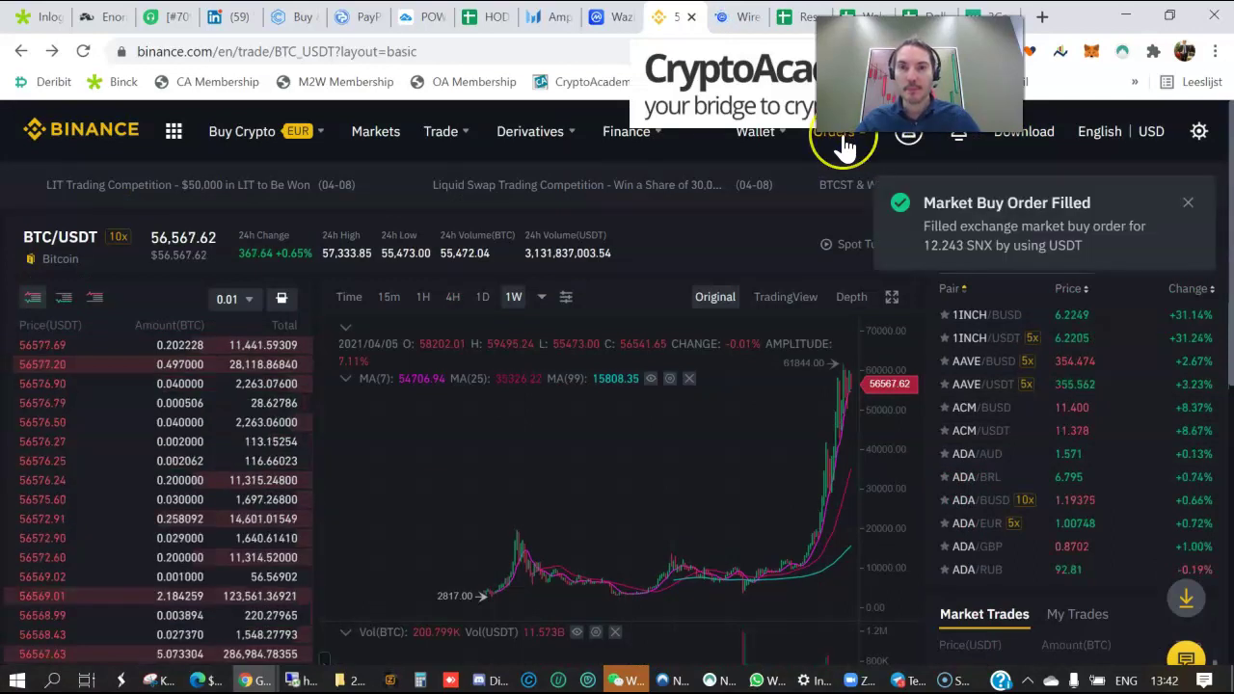
mouse_move(844, 147)
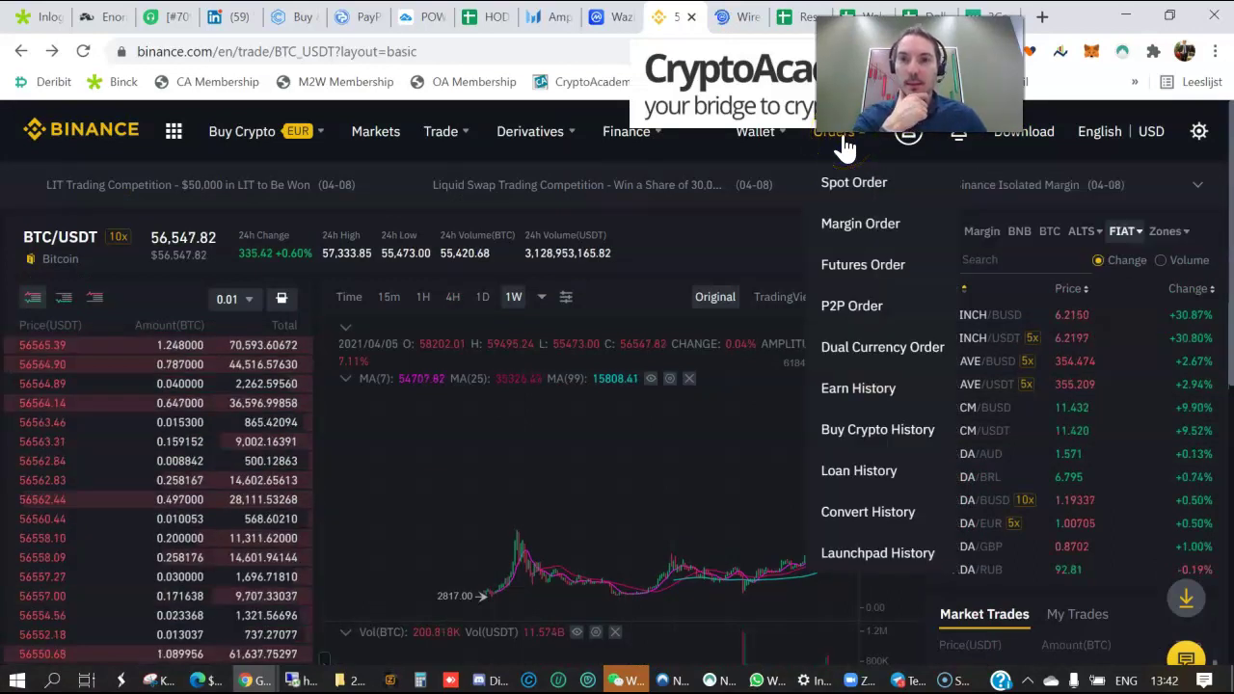
click(857, 193)
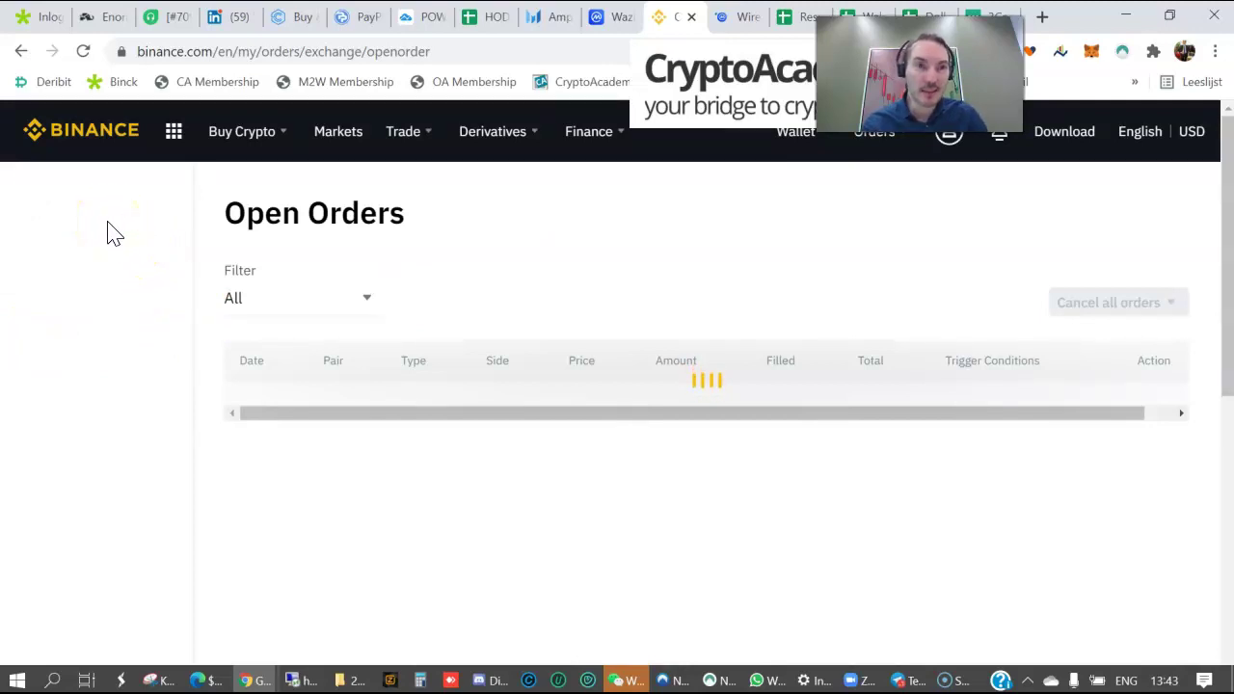
click(112, 239)
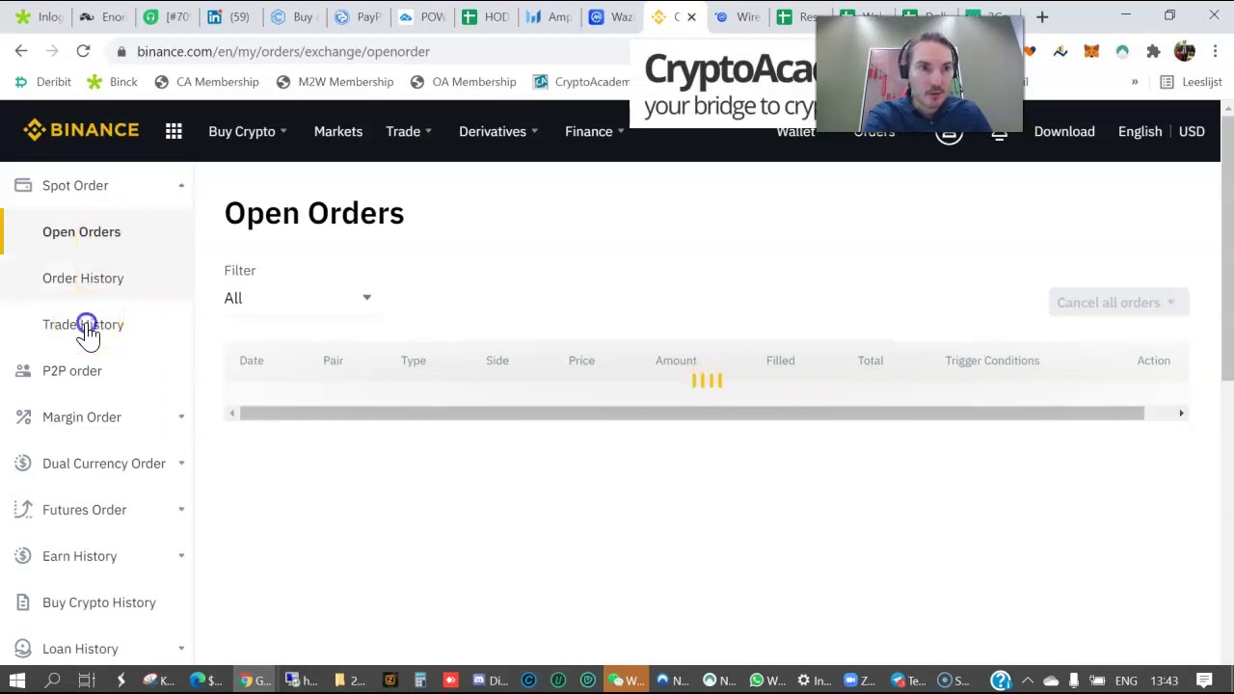
click(96, 340)
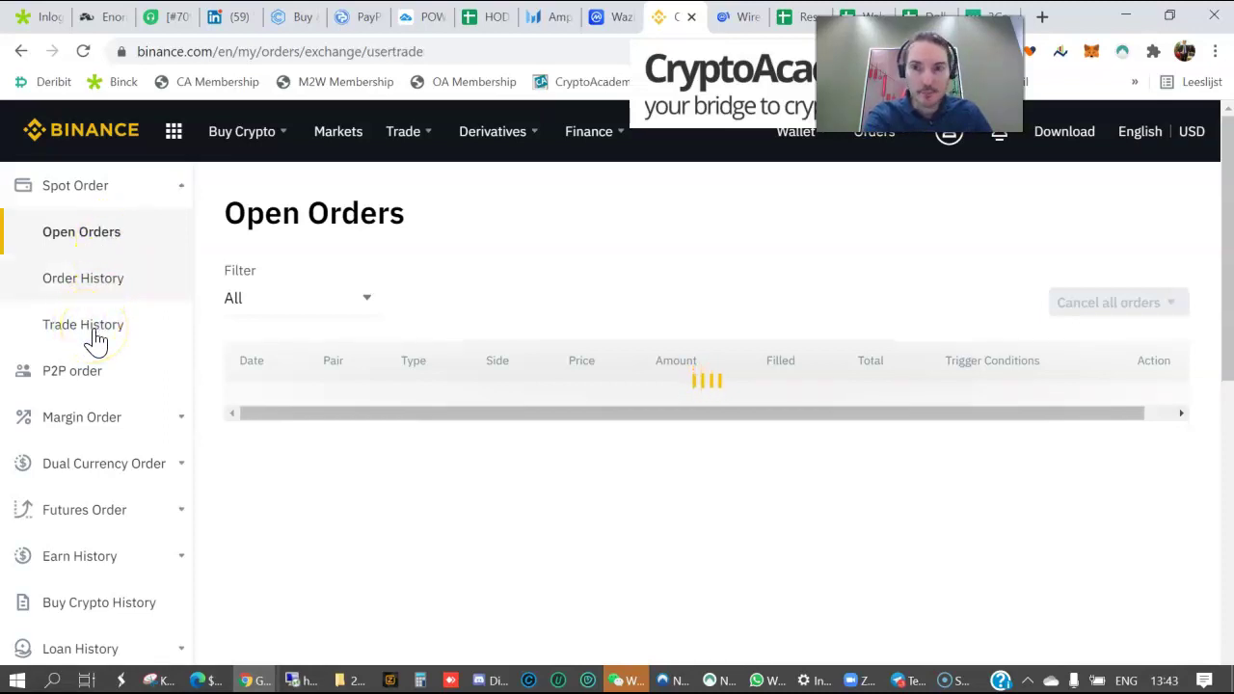
click(921, 379)
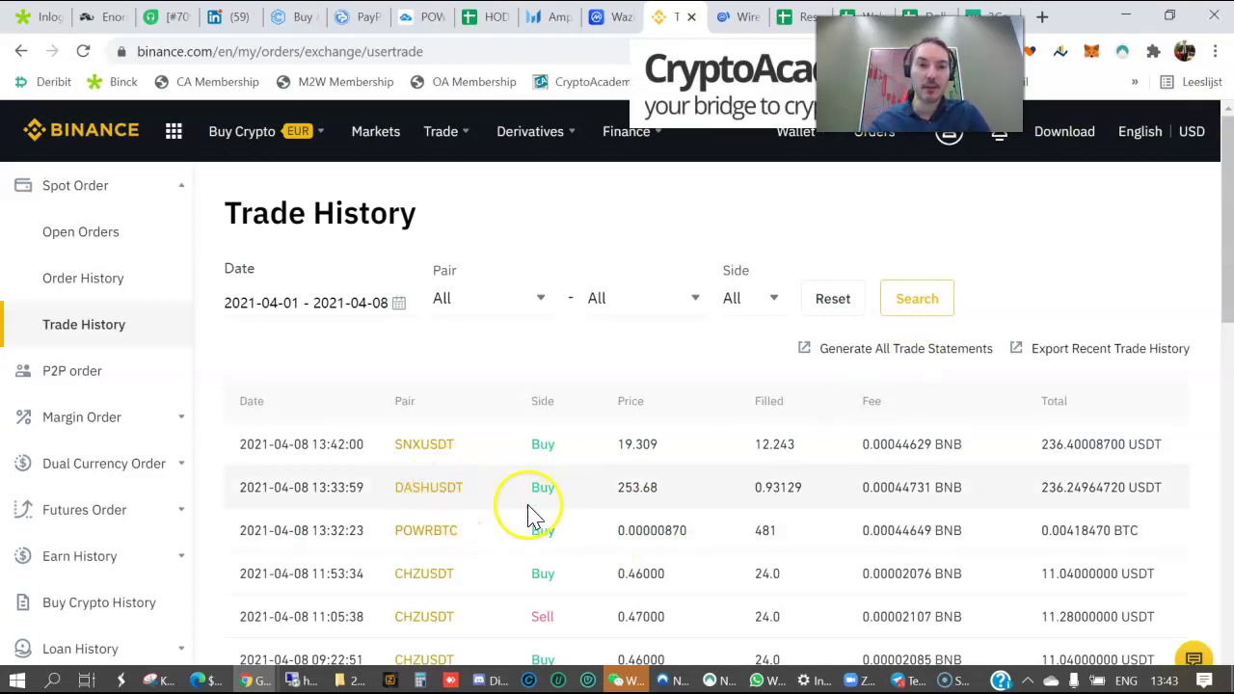
- Open the spot Open Orders list and look through its pending orders
click(95, 239)
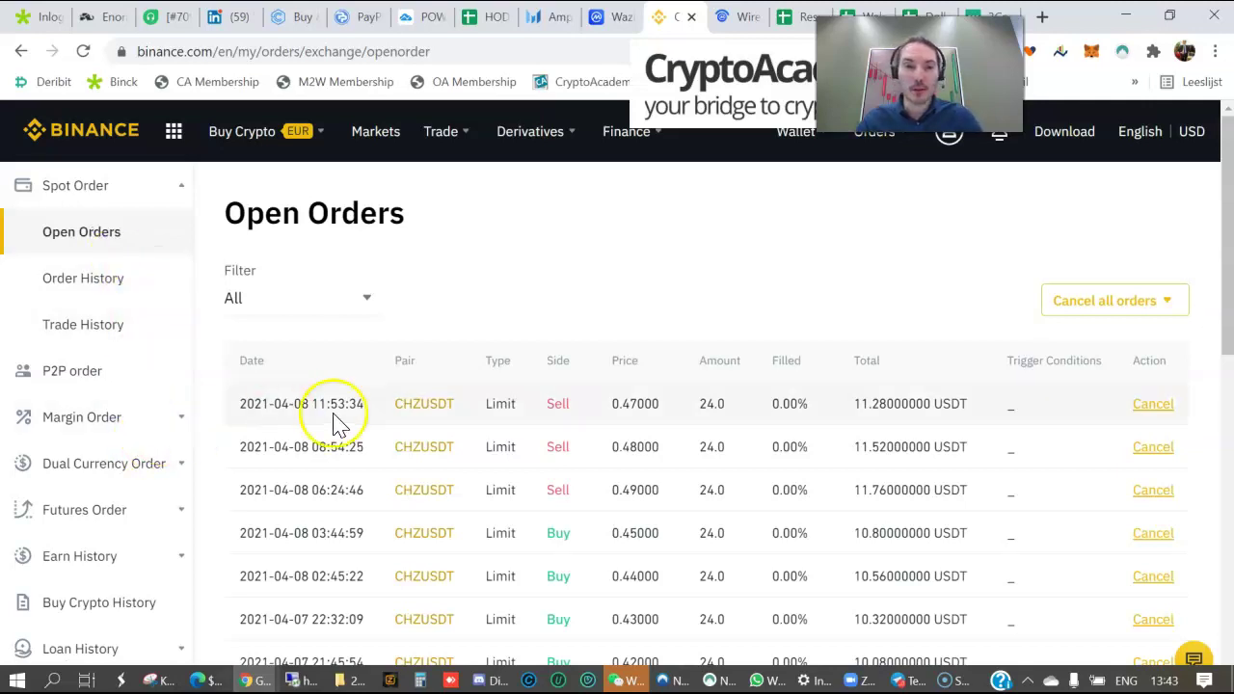
scroll(367, 429, down, 2)
scroll(367, 433, down, 3)
scroll(366, 433, up, 5)
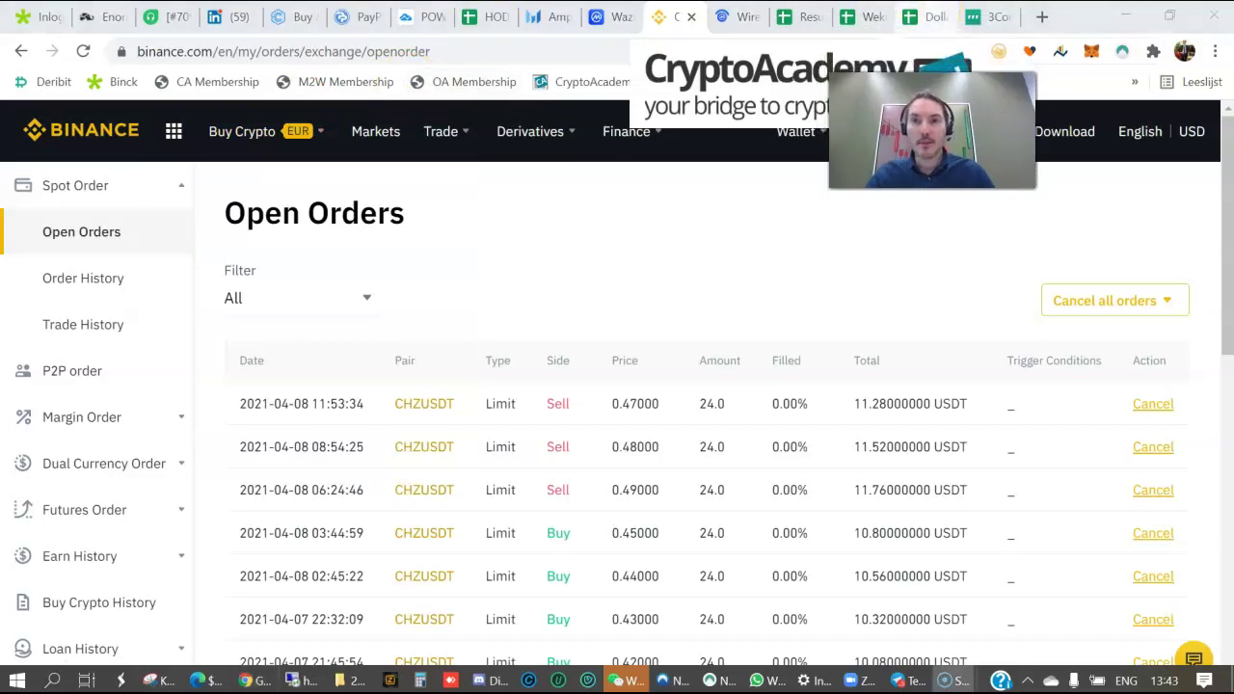
- Return to the active SNX and DASH trades in 3Commas
click(979, 18)
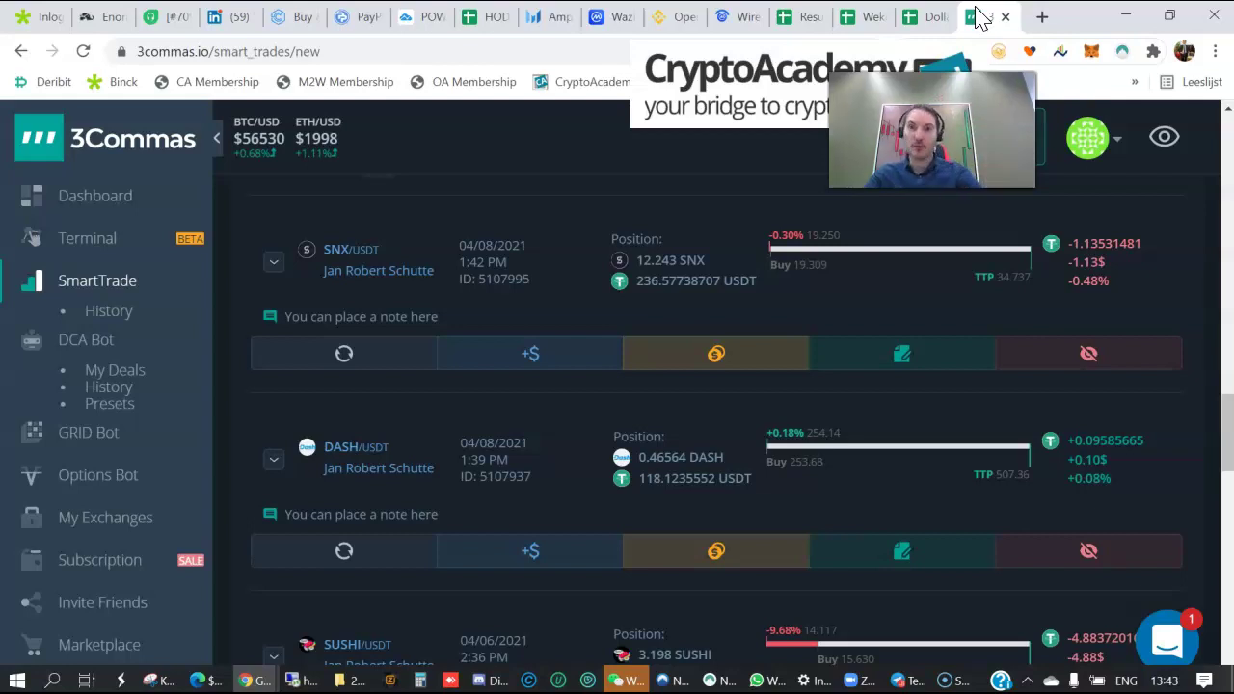
click(169, 69)
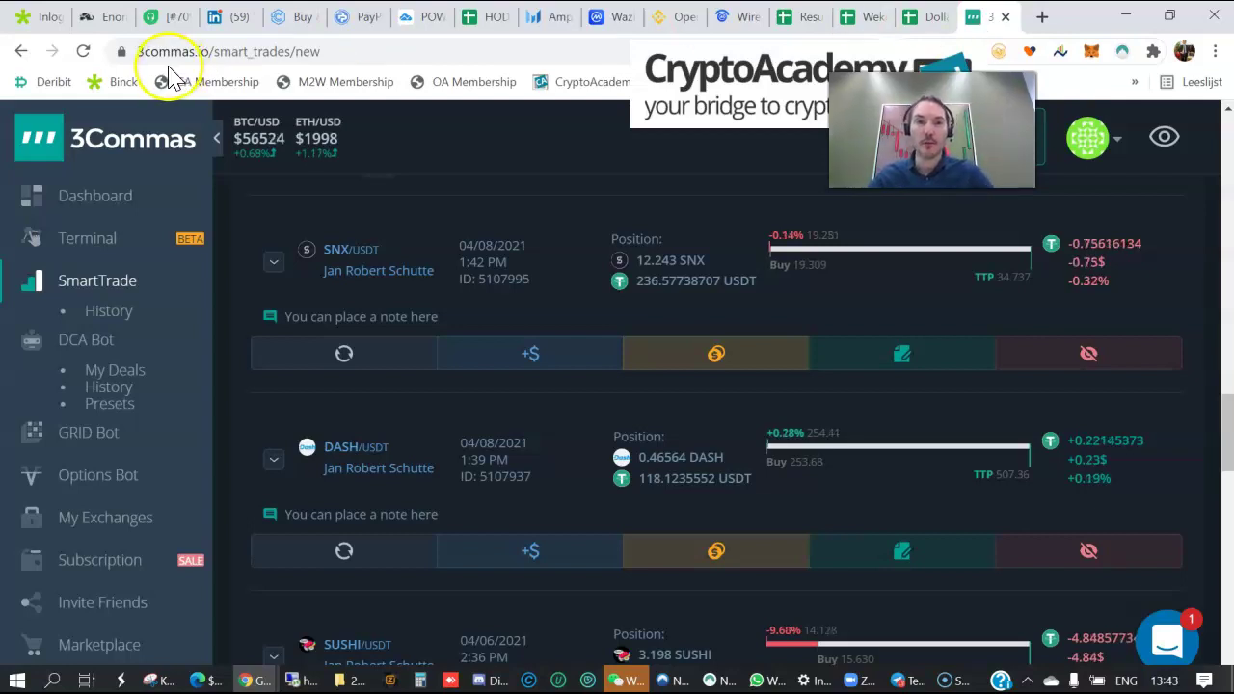